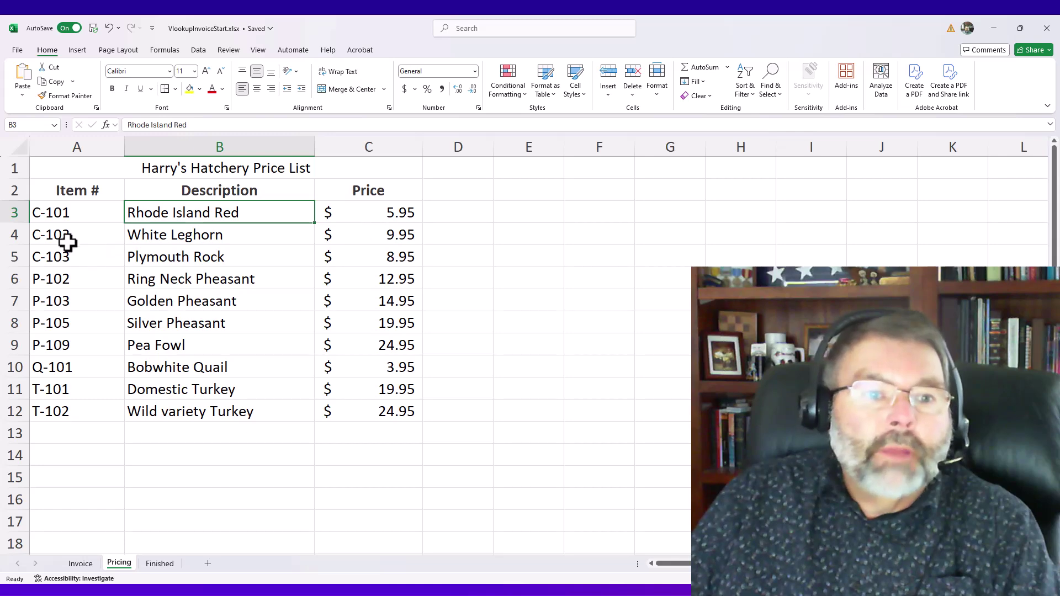
On the Finished sheet, enter item C-101 with a quantity of 15 in the first invoice line, row 12.
left_click(161, 564)
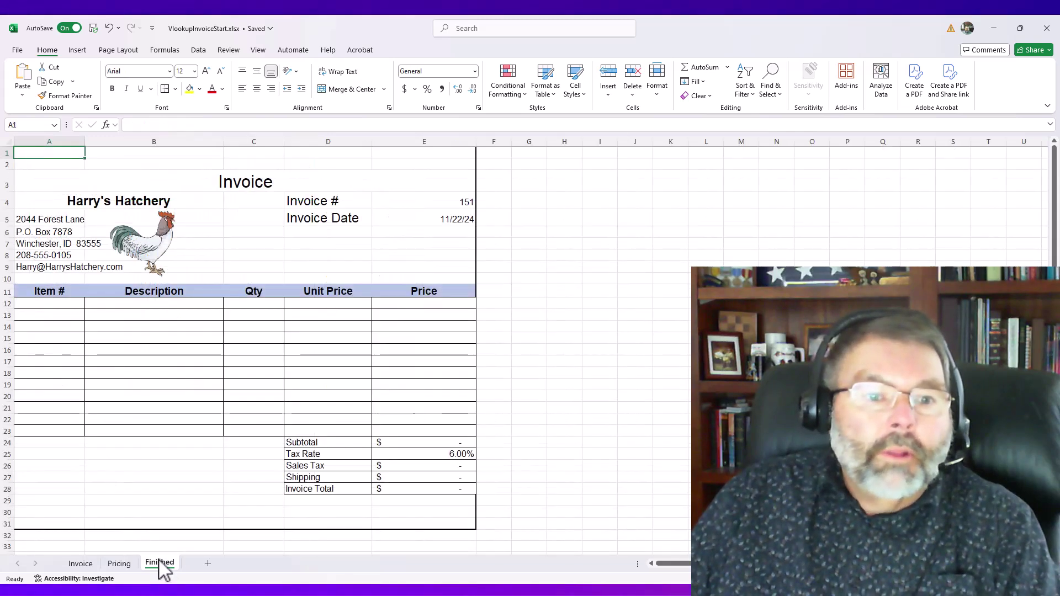
left_click(29, 305)
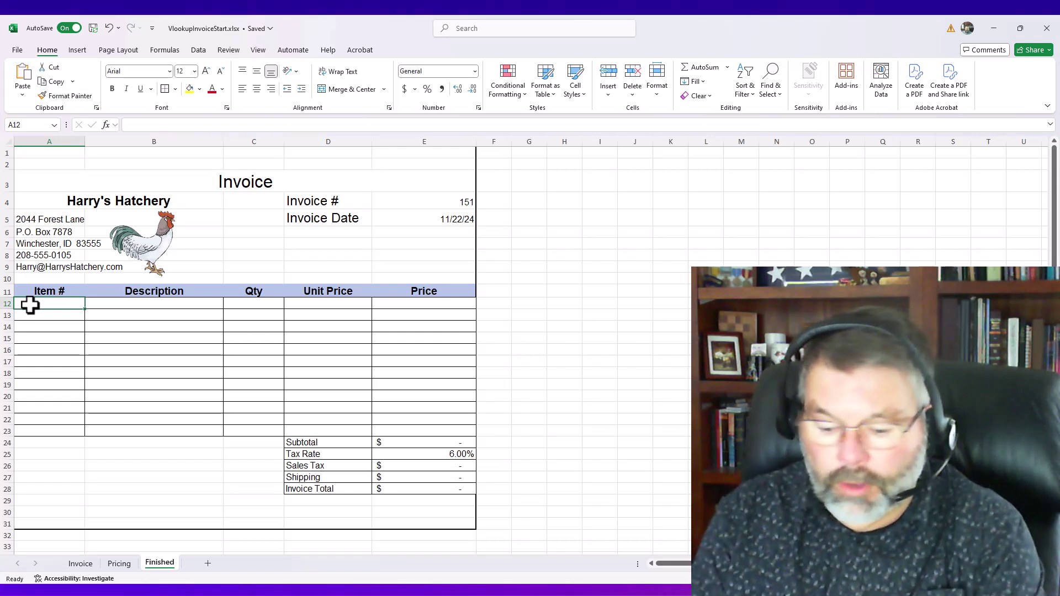
type("C-101")
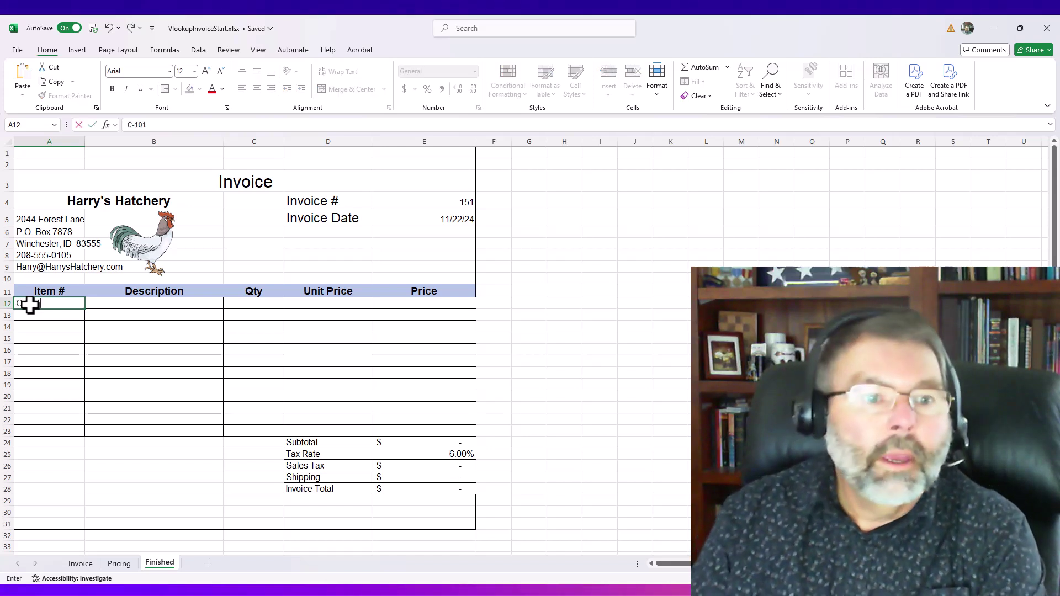
key("Return")
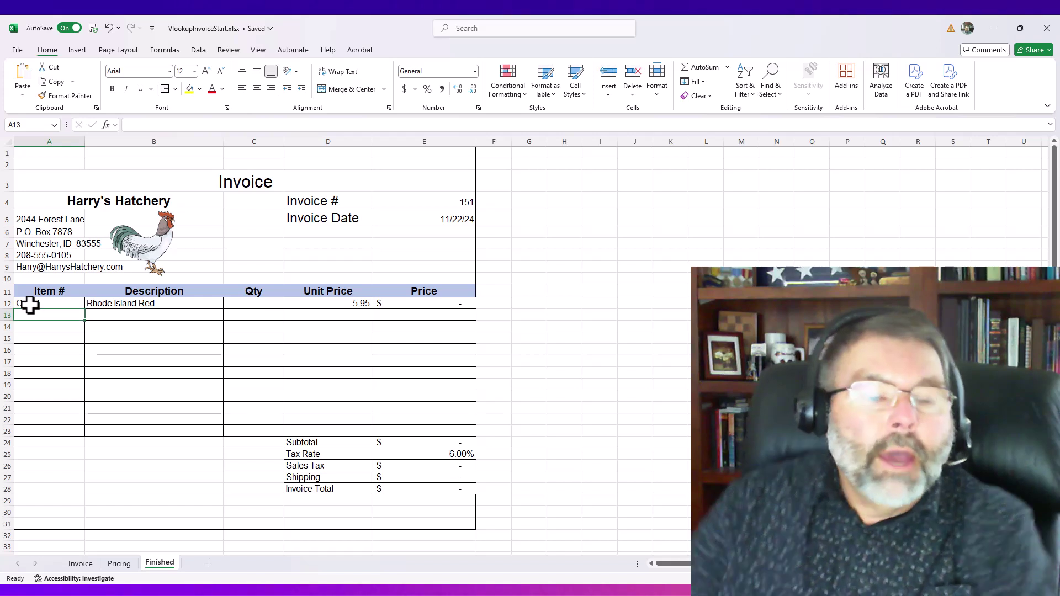
left_click(107, 304)
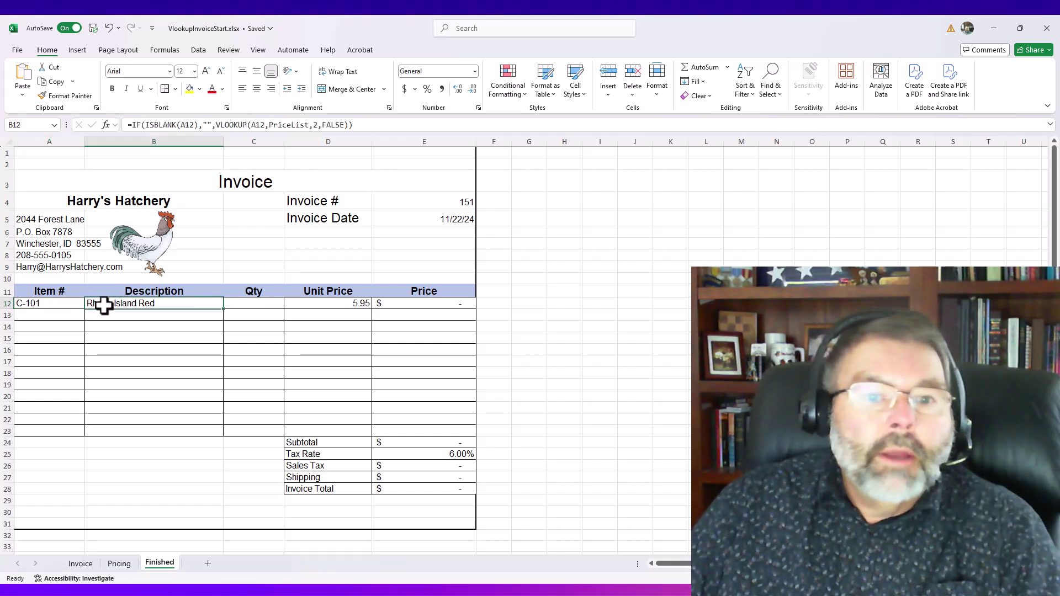
left_click(261, 305)
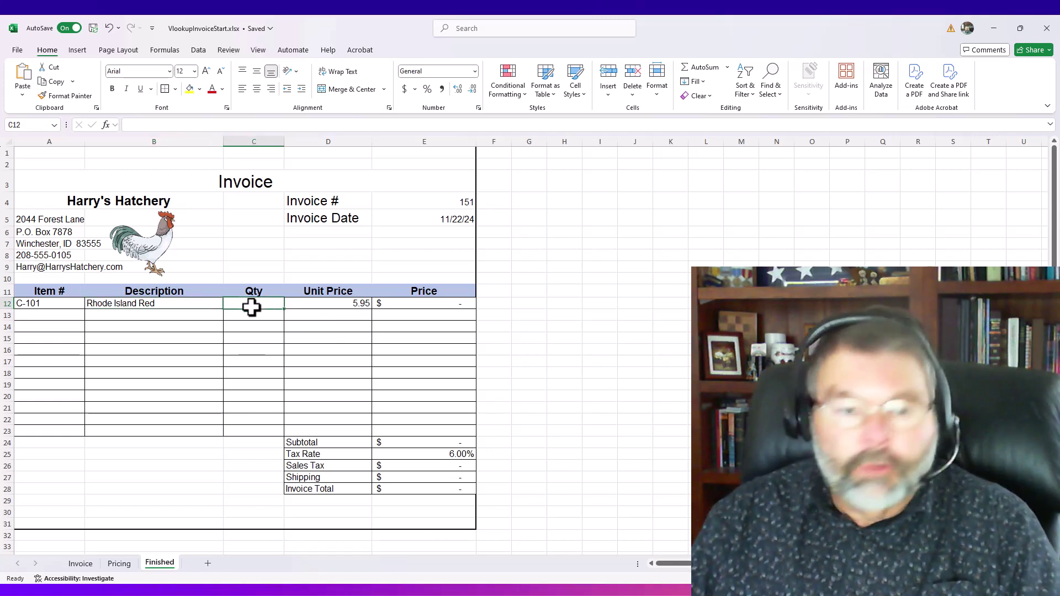
type("15")
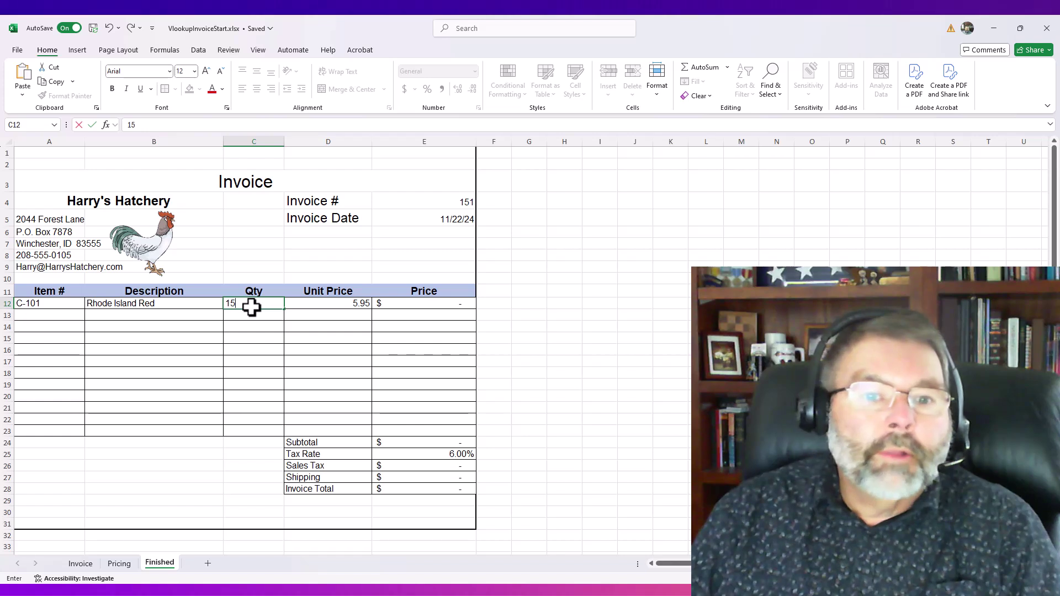
key("Return")
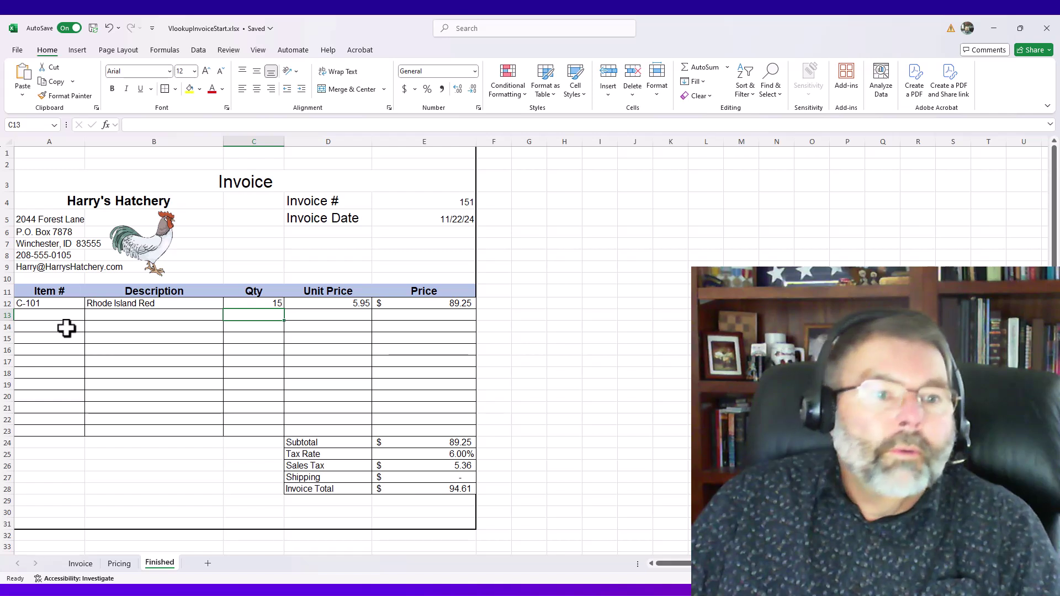
Add item T-101 with a quantity of 6 on the second invoice line, row 13.
left_click(47, 314)
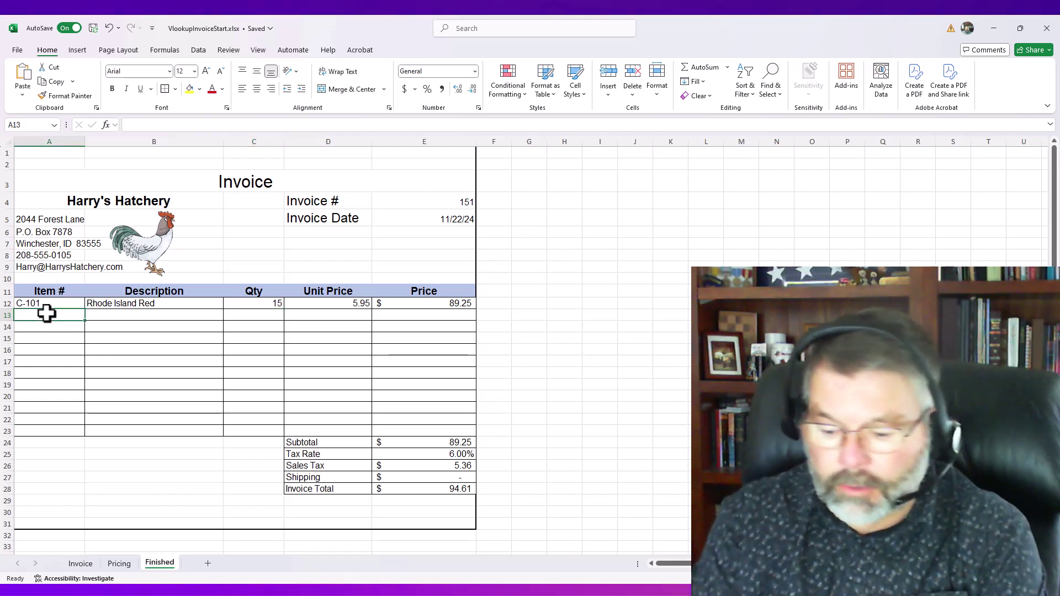
type("T-101")
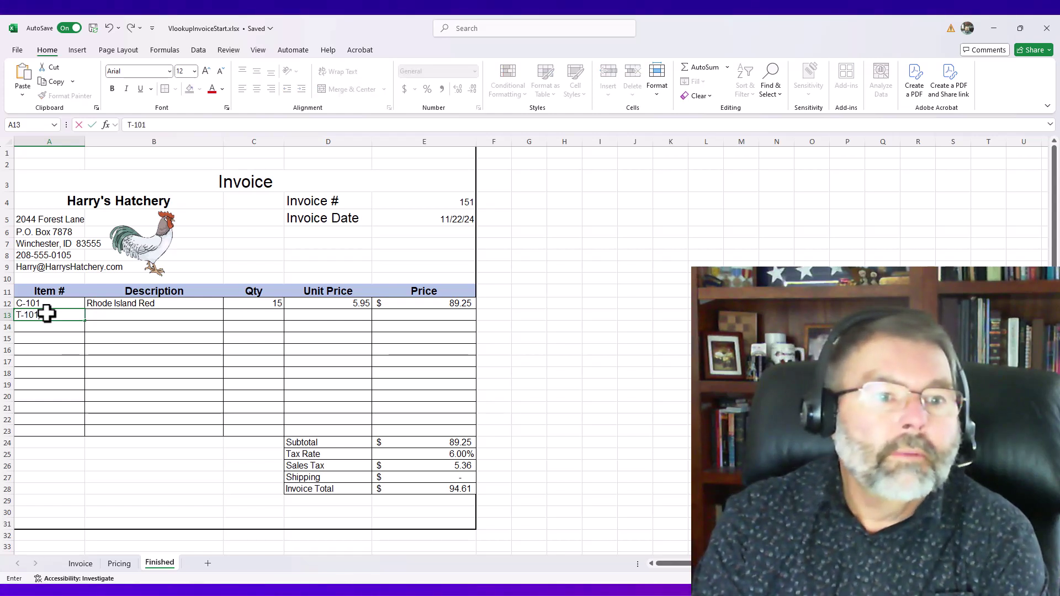
key("Return")
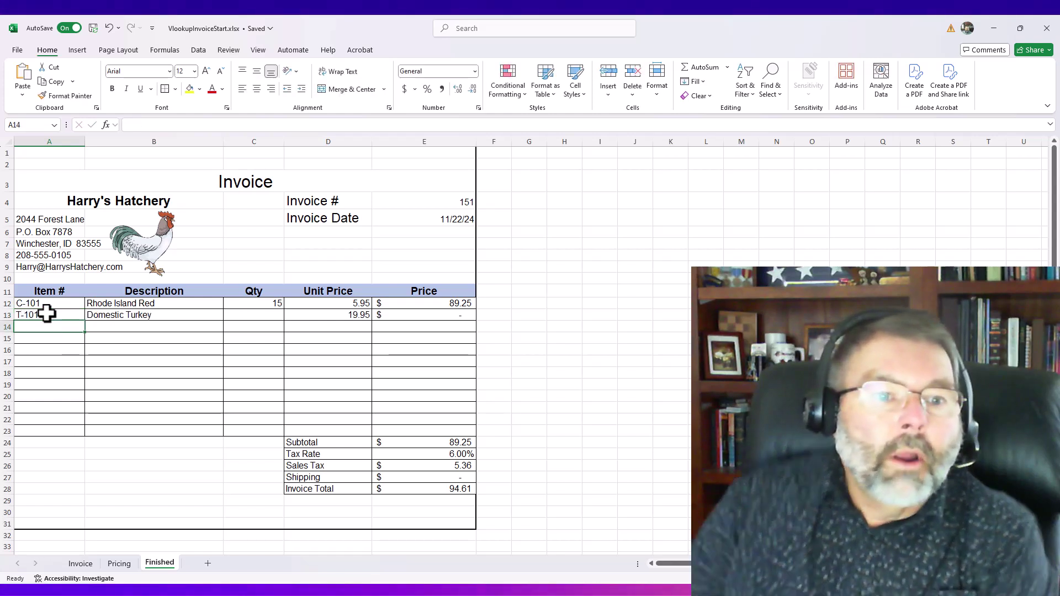
left_click(232, 318)
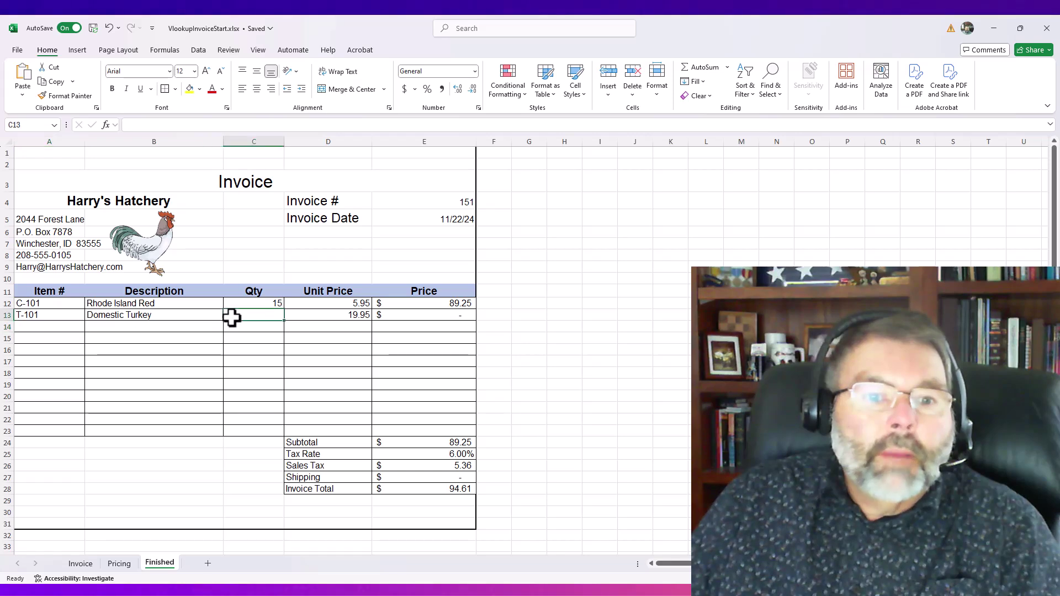
type("6")
key("Return")
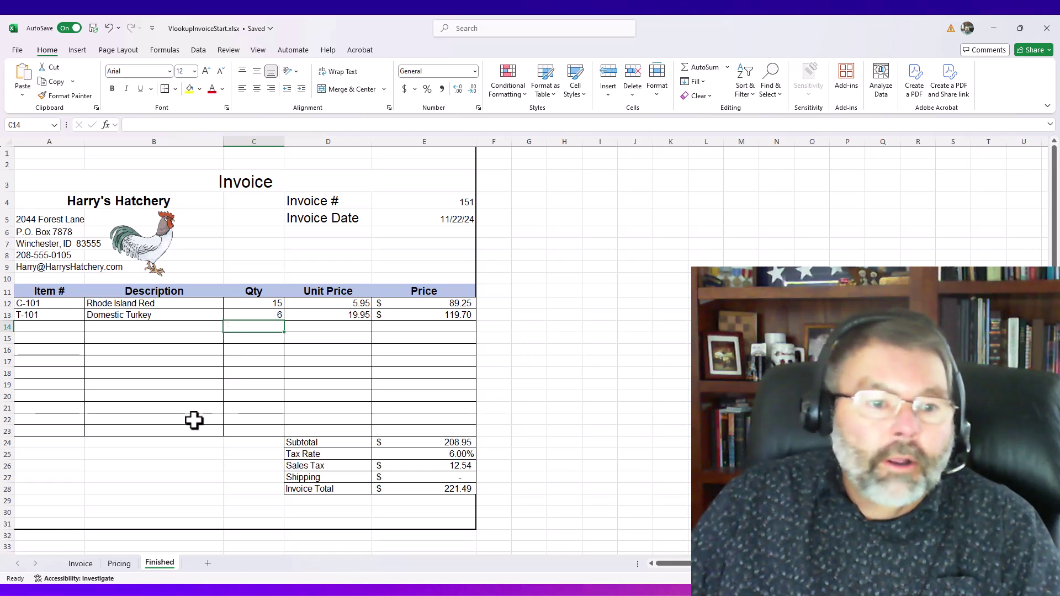
Examine the blank item number, description, quantity, unit price and price columns on the Invoice sheet.
left_click(80, 564)
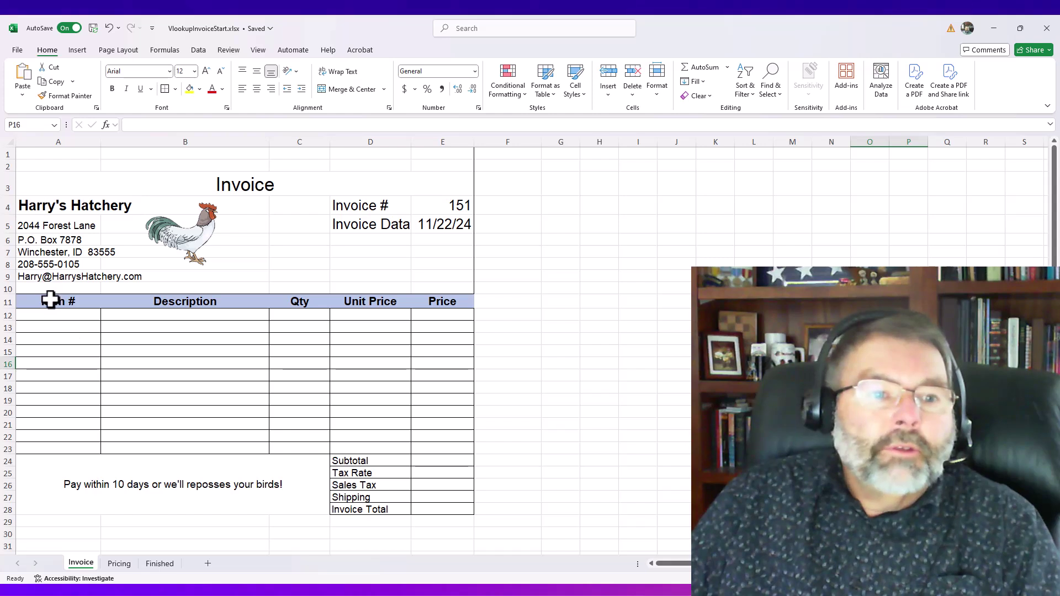
left_click(153, 323)
left_click(305, 328)
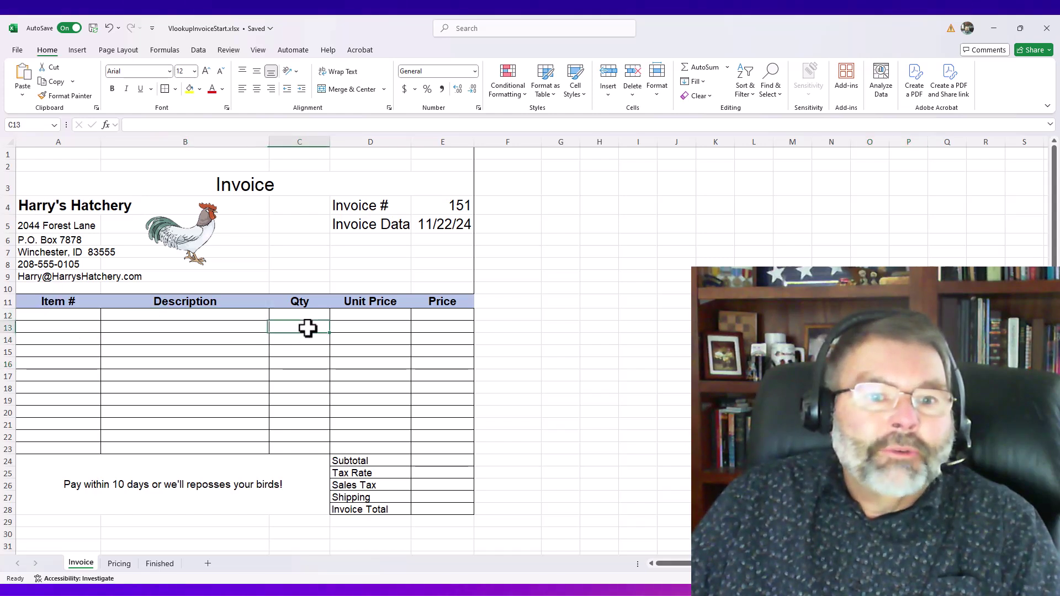
left_click(397, 350)
left_click(441, 325)
left_click(445, 353)
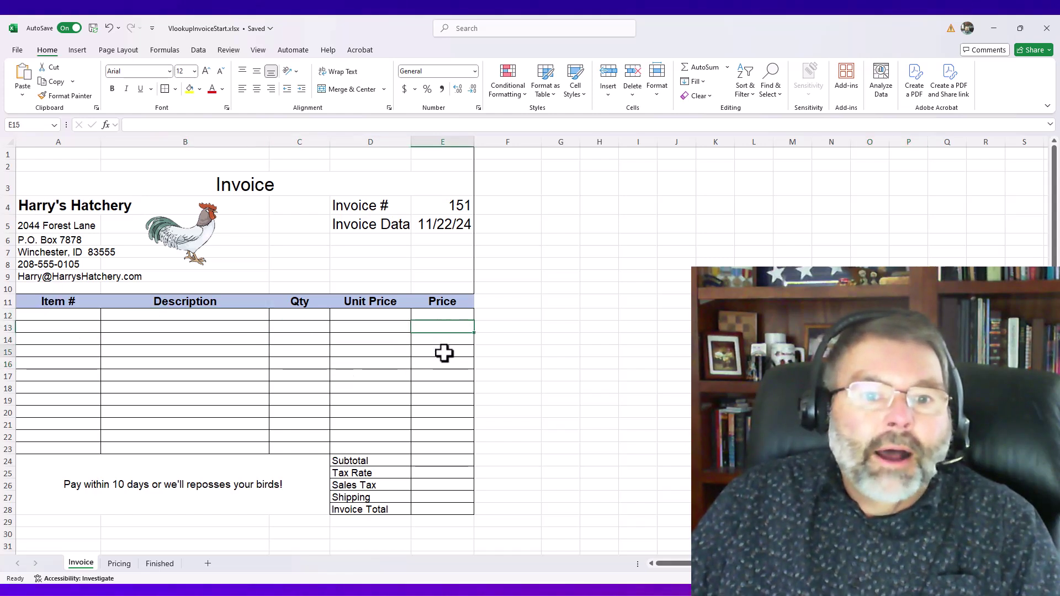
left_click(384, 315)
left_click(297, 318)
left_click(217, 312)
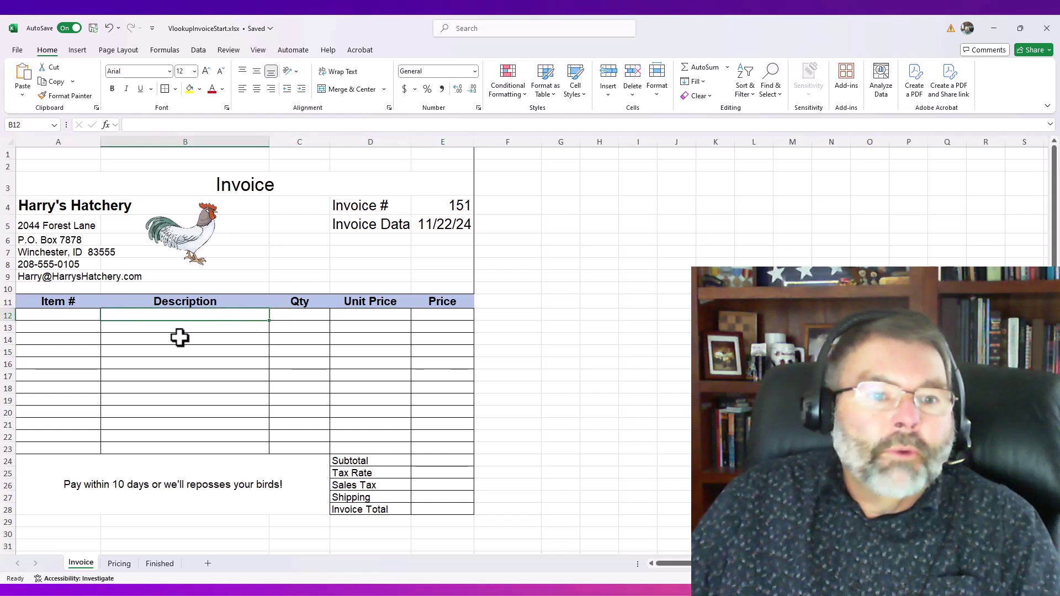
left_click(177, 342)
left_click(58, 315)
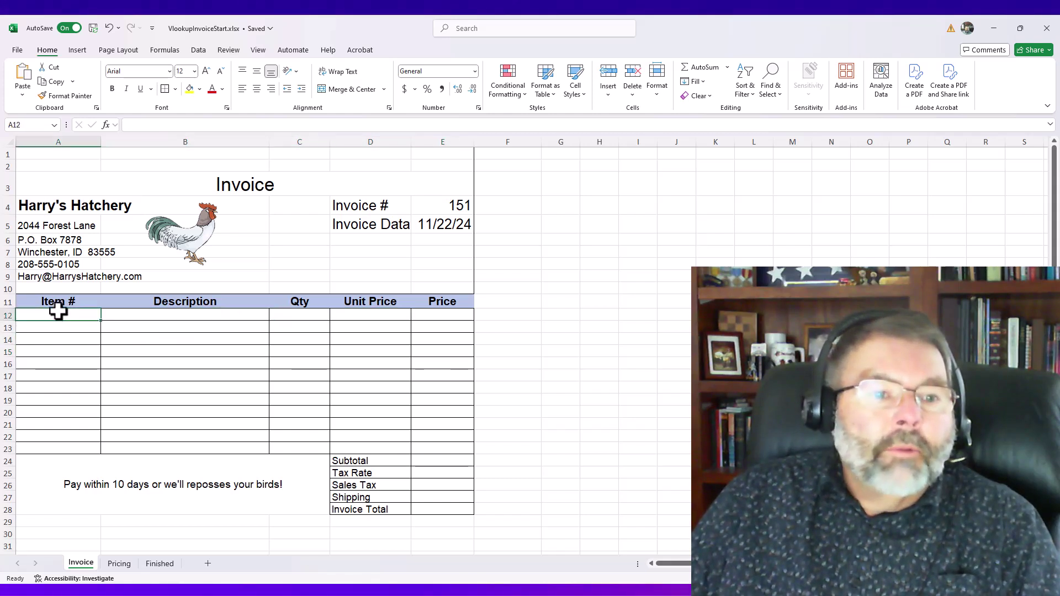
left_click_drag(58, 313, 49, 341)
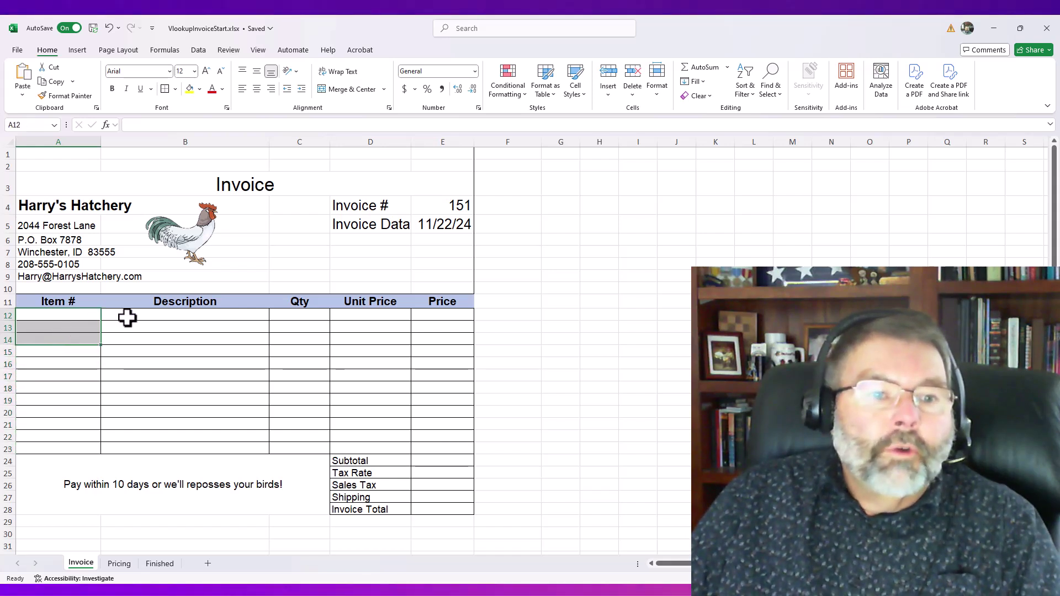
left_click(127, 315)
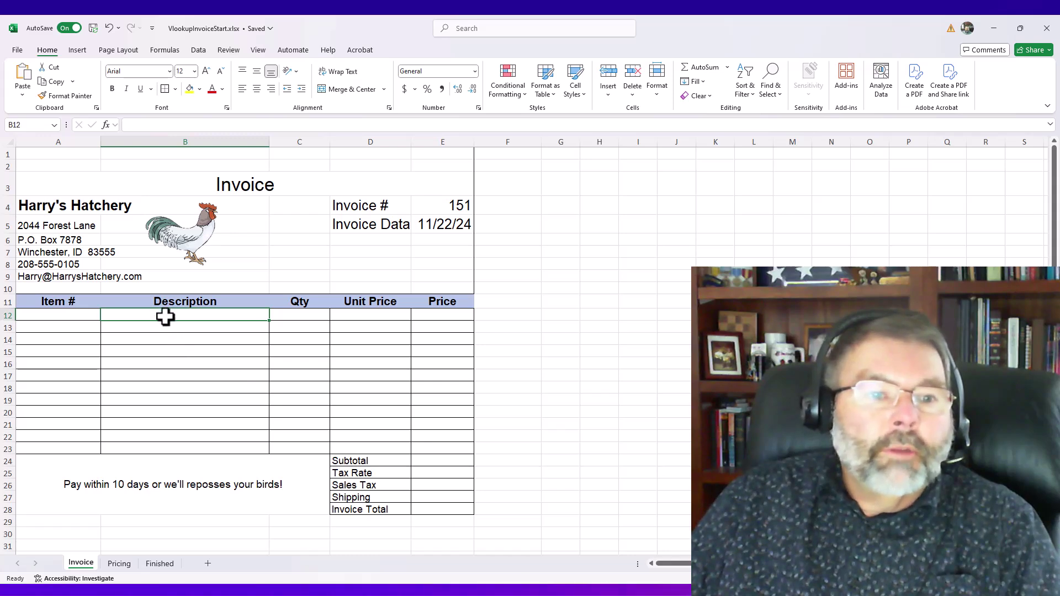
Examine how item numbers pair with descriptions in the Pricing sheet's price list, using item C-103.
left_click(121, 564)
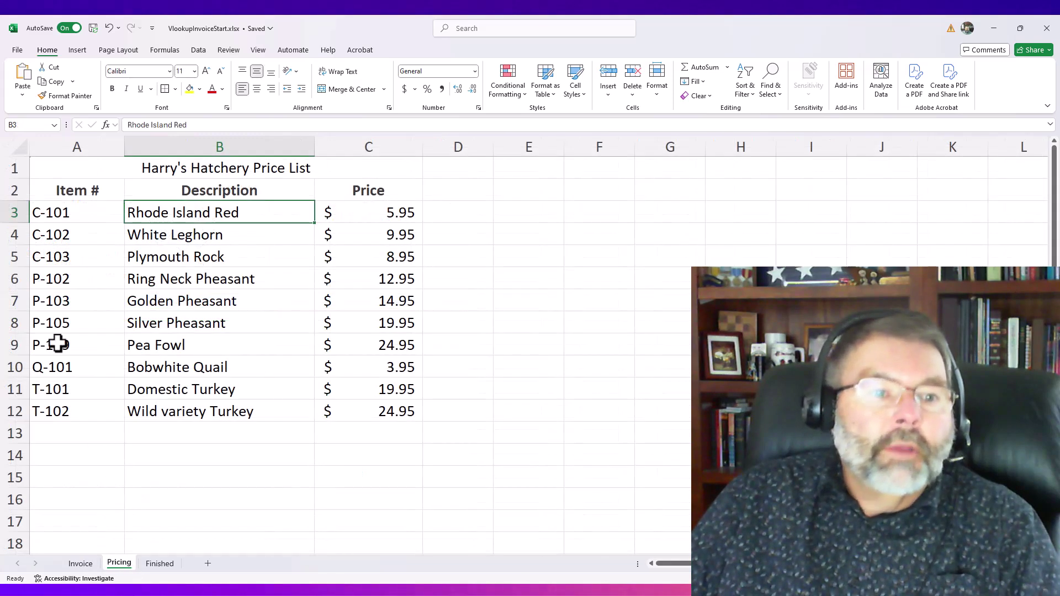
left_click(41, 258)
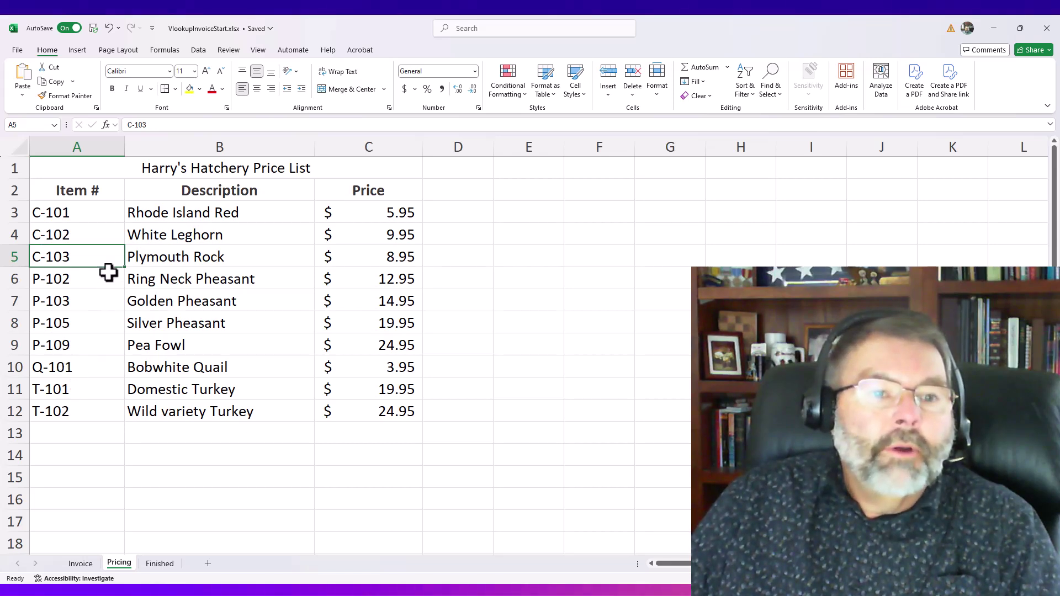
left_click(169, 261)
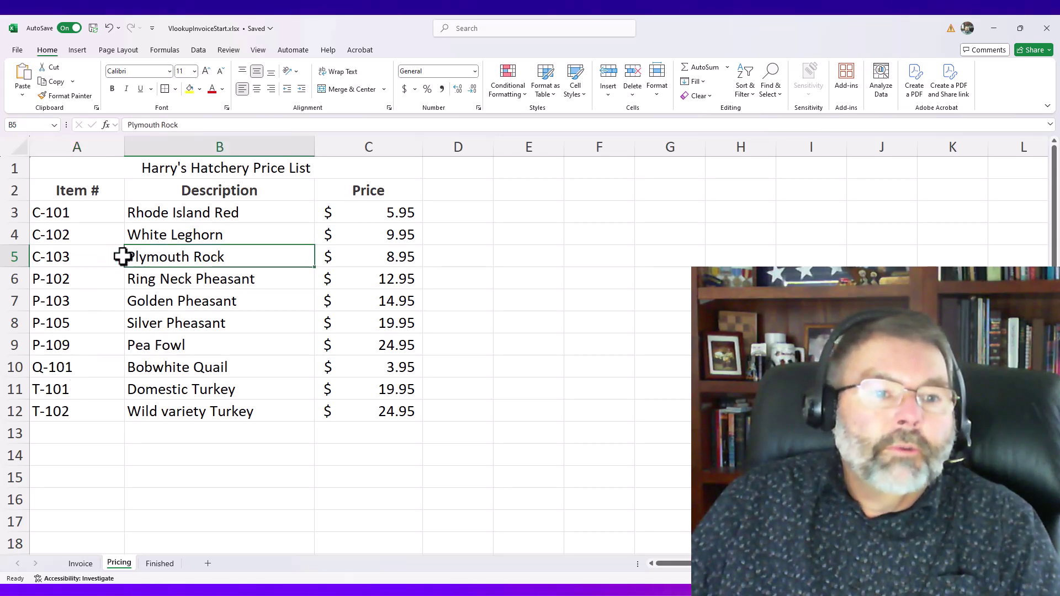
left_click(54, 257)
left_click(213, 256)
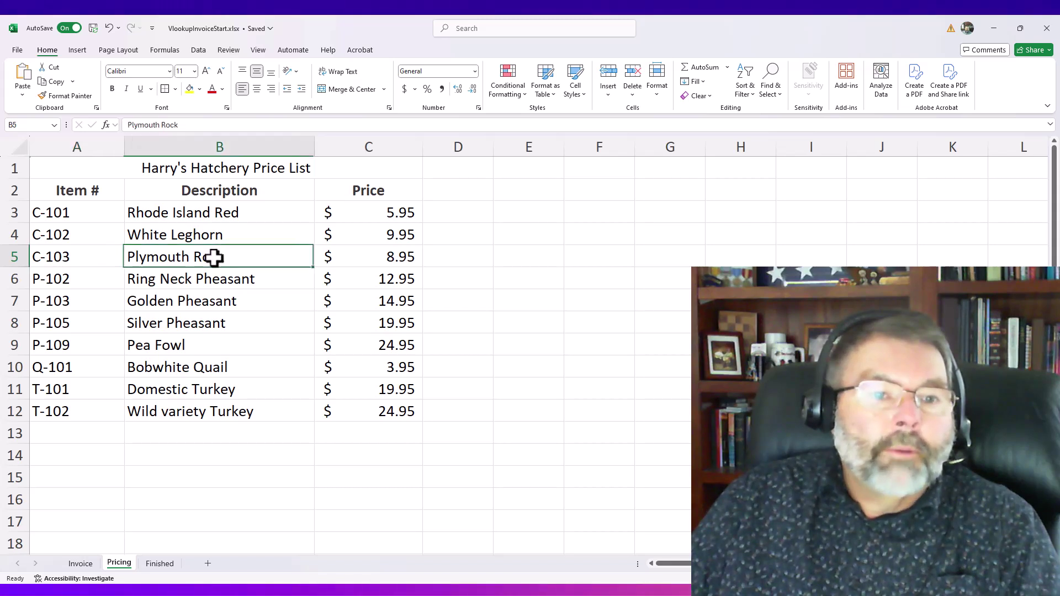
left_click(84, 257)
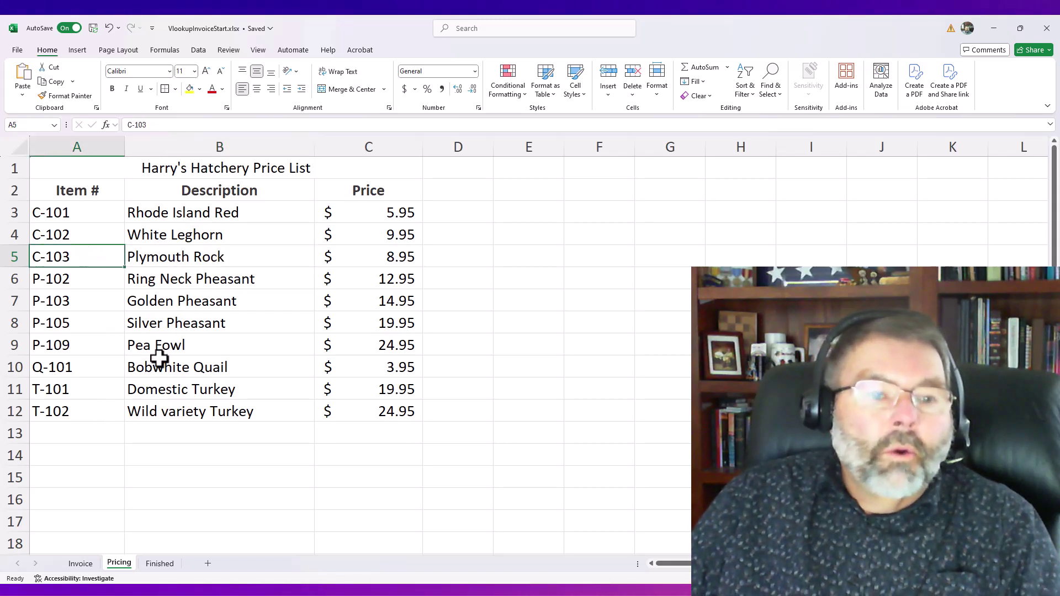
left_click(81, 564)
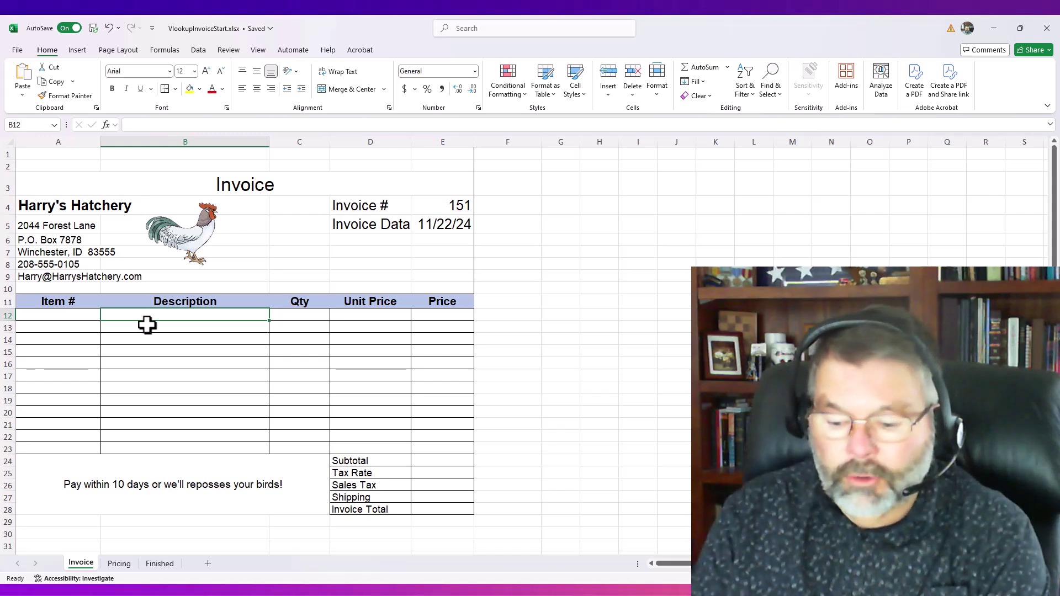
type("=")
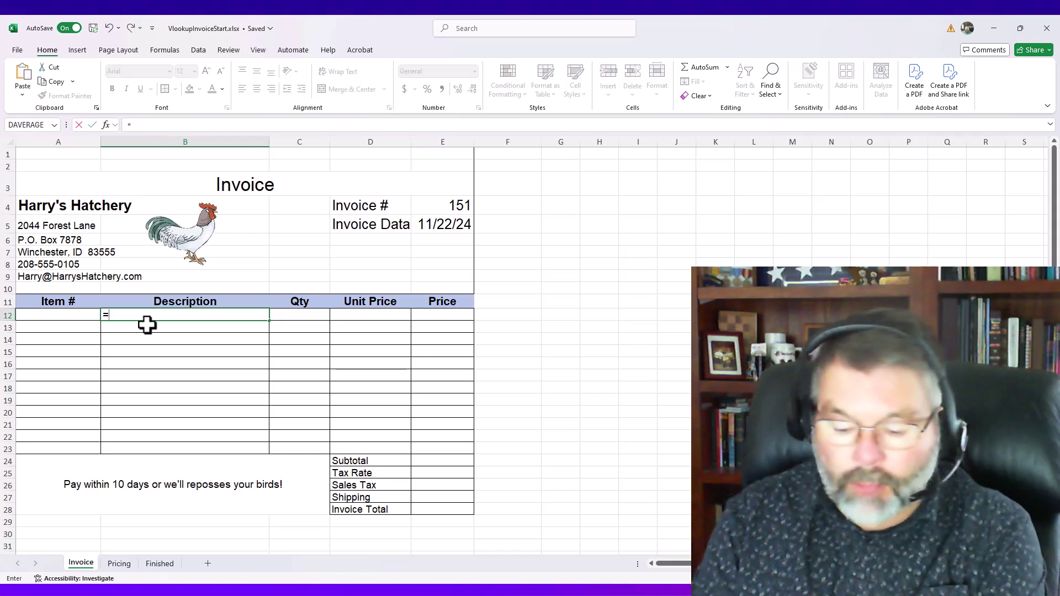
type("vlooku")
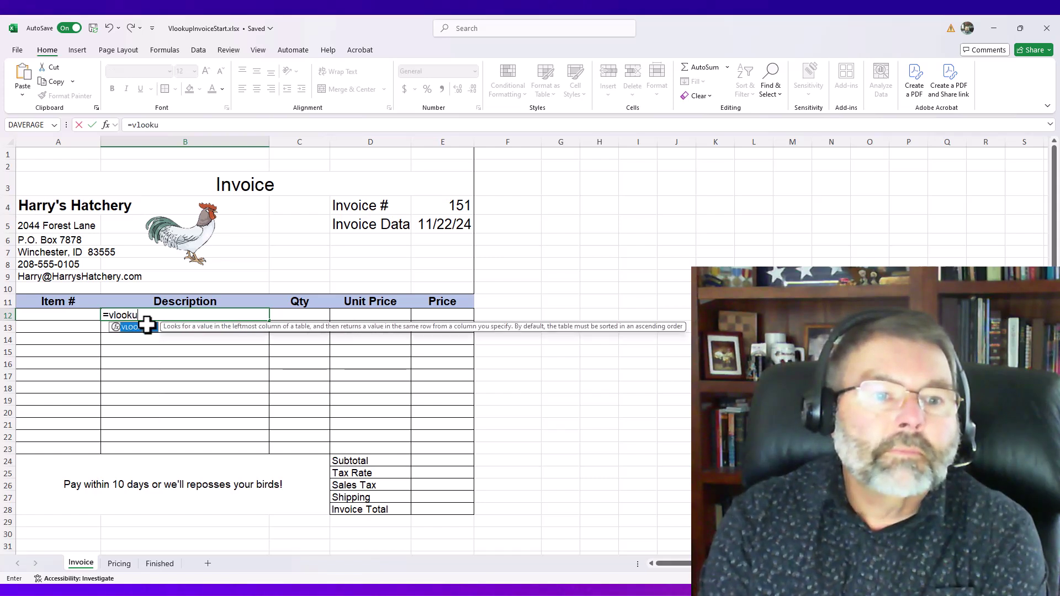
type("p(")
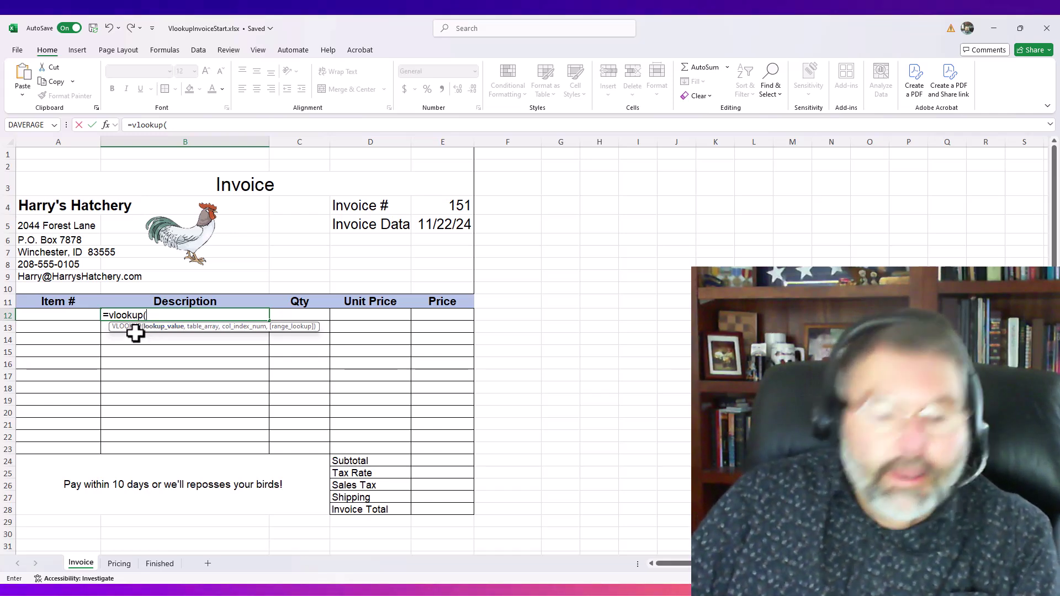
type("a12")
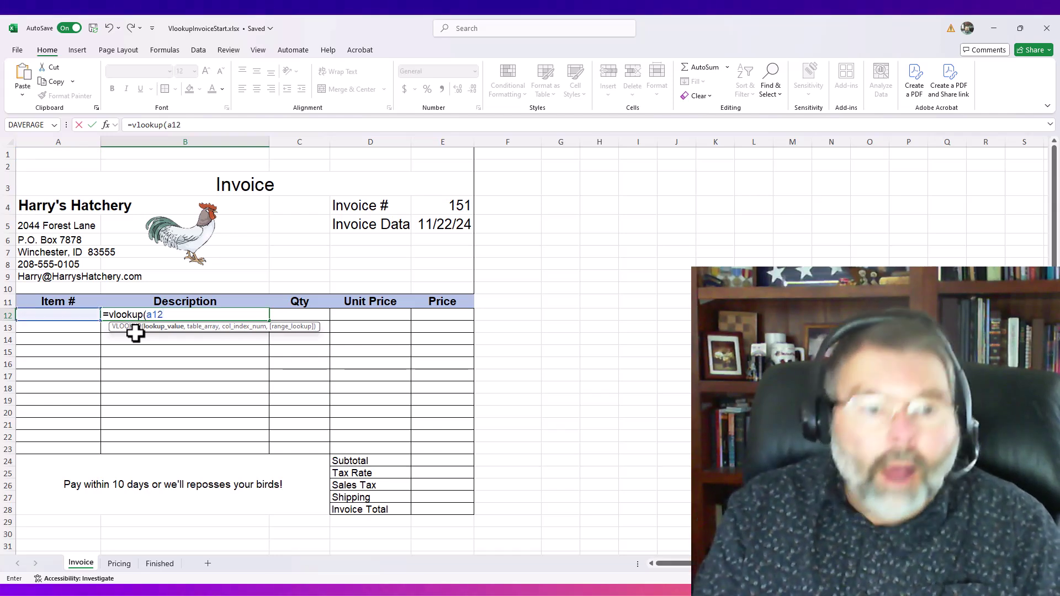
type(",")
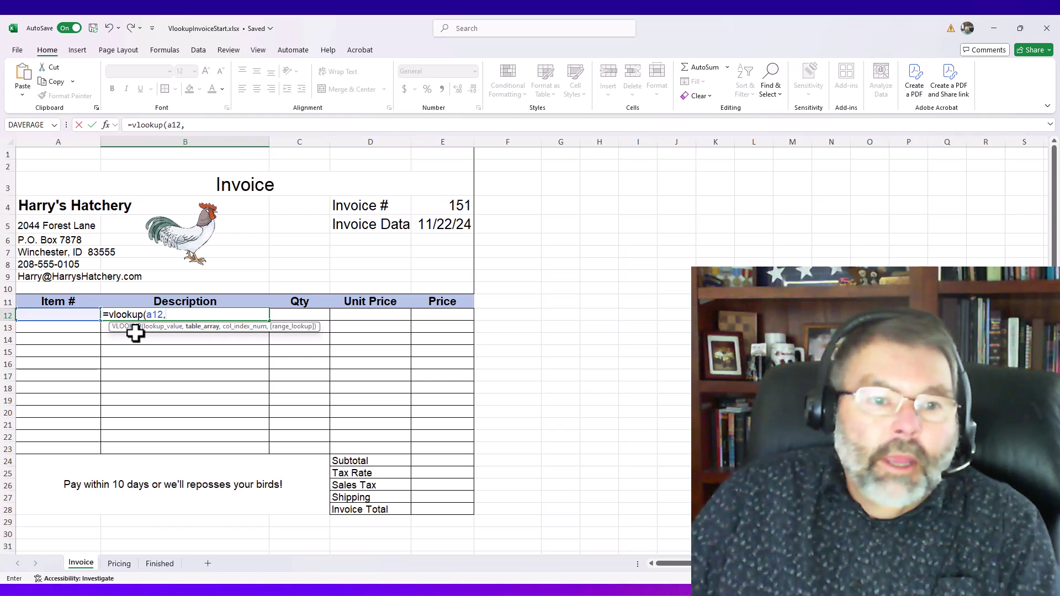
left_click(118, 562)
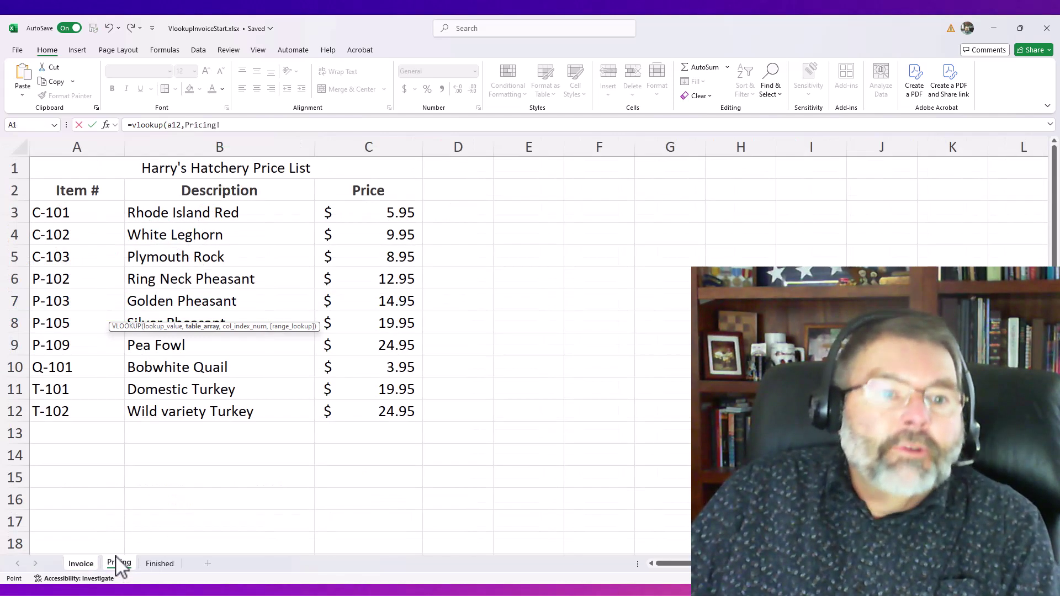
left_click_drag(71, 215, 367, 408)
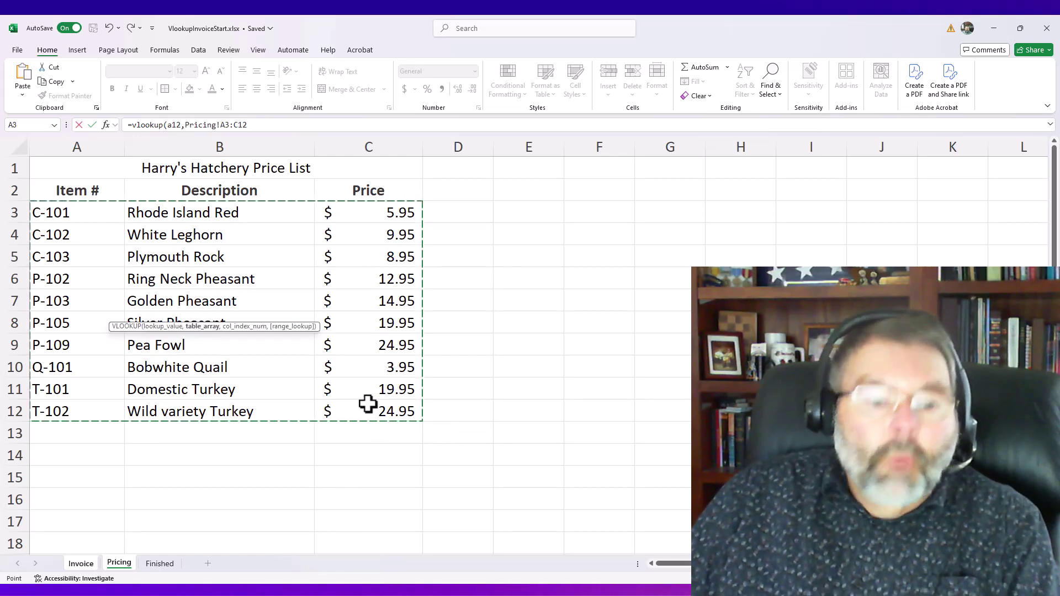
key("Escape")
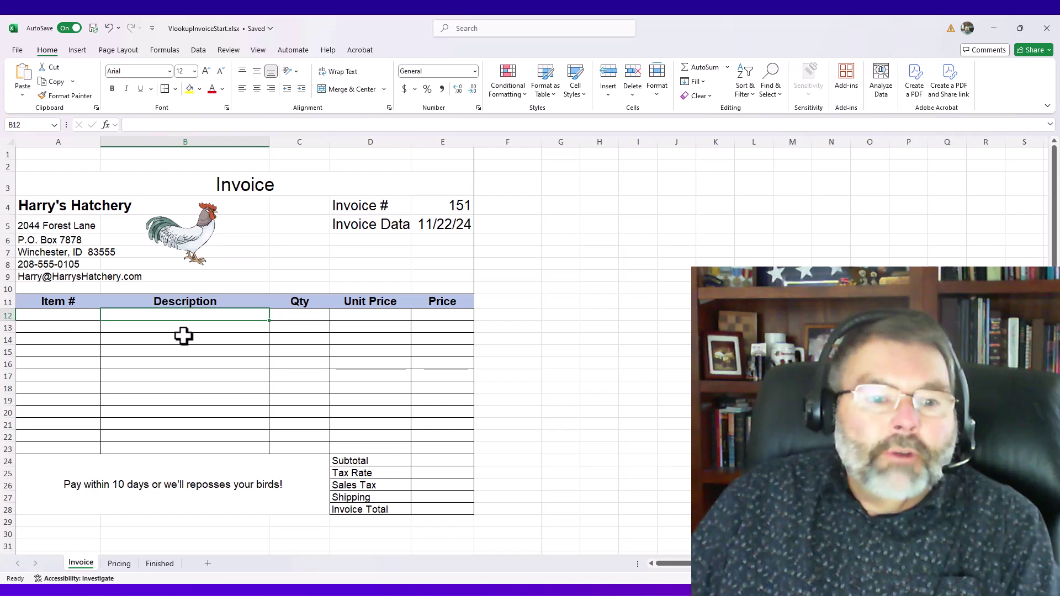
On the Pricing sheet, name the price list range A3:C12, without its headings, PriceList and check the name by reselecting the range.
left_click(119, 564)
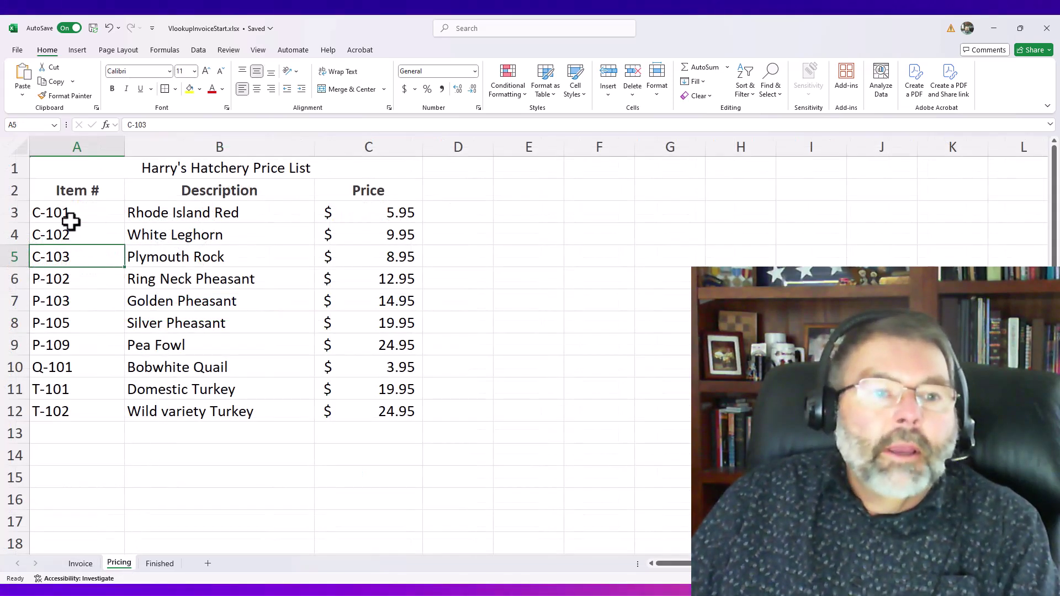
left_click_drag(70, 213, 383, 409)
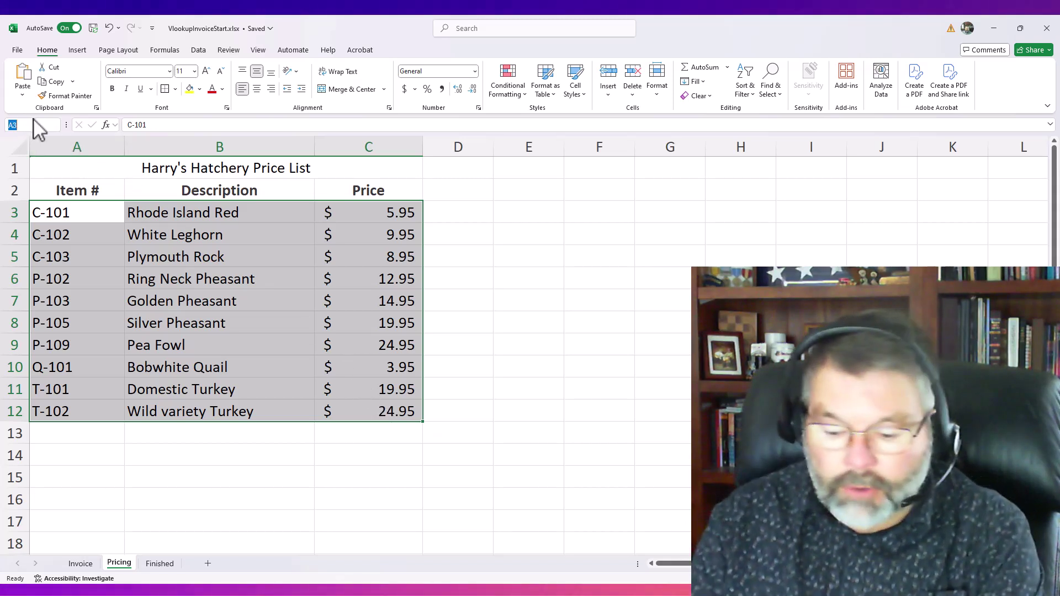
type("Pr")
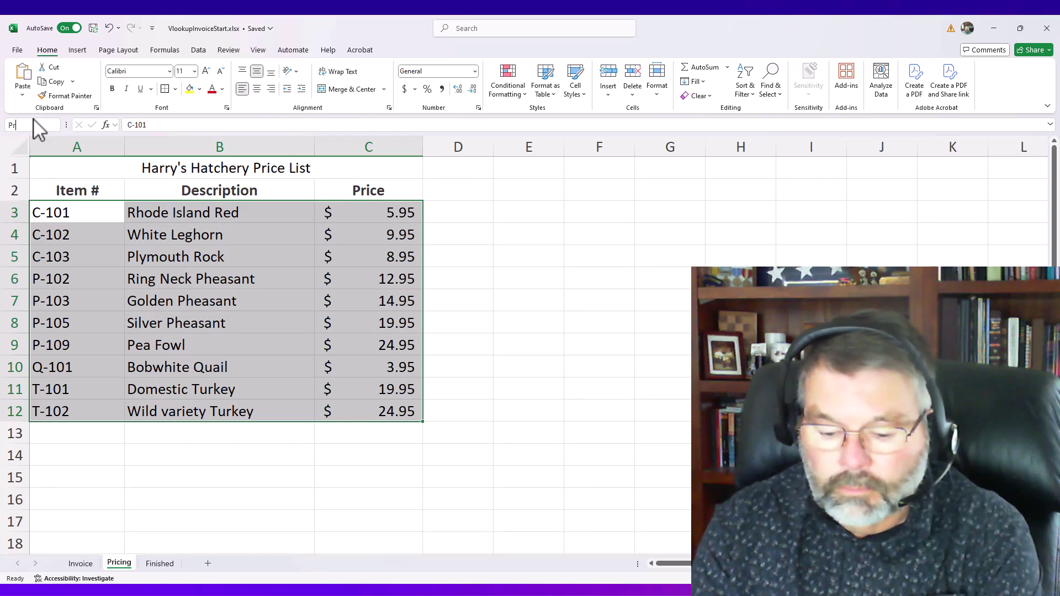
type("iceList")
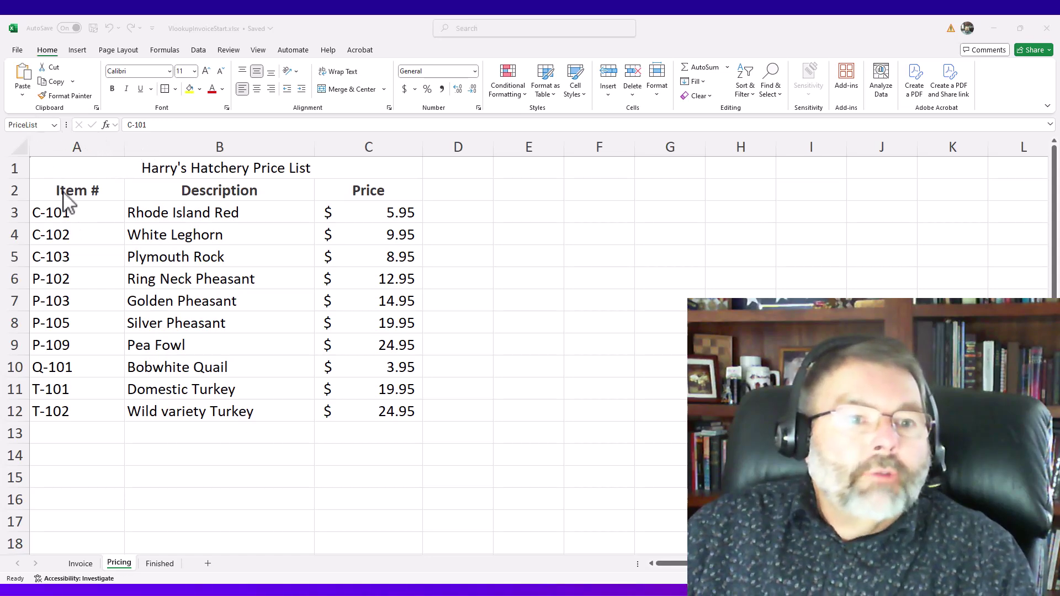
left_click(54, 125)
left_click(55, 124)
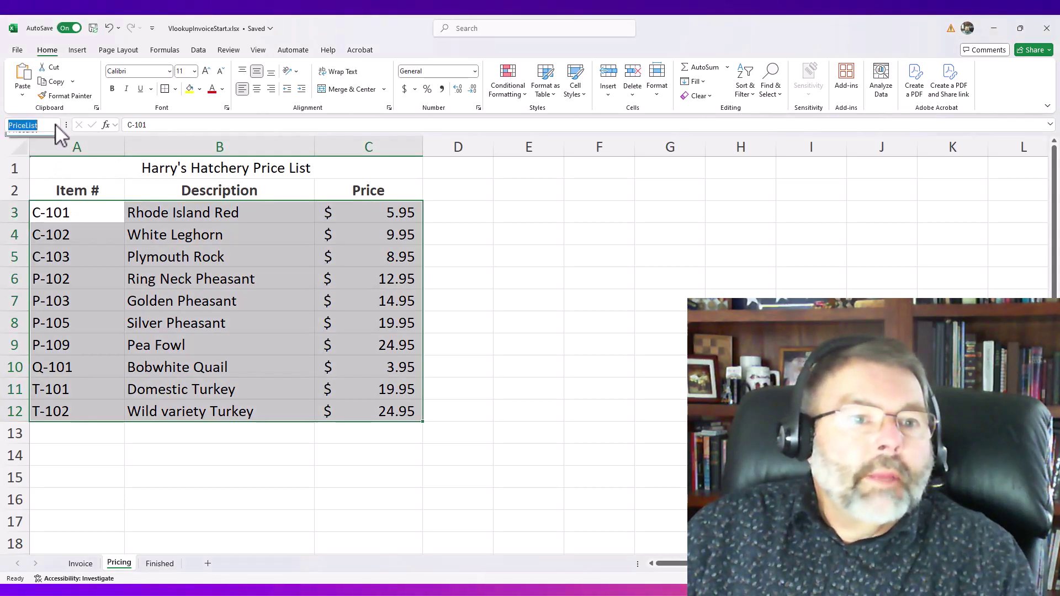
left_click(43, 136)
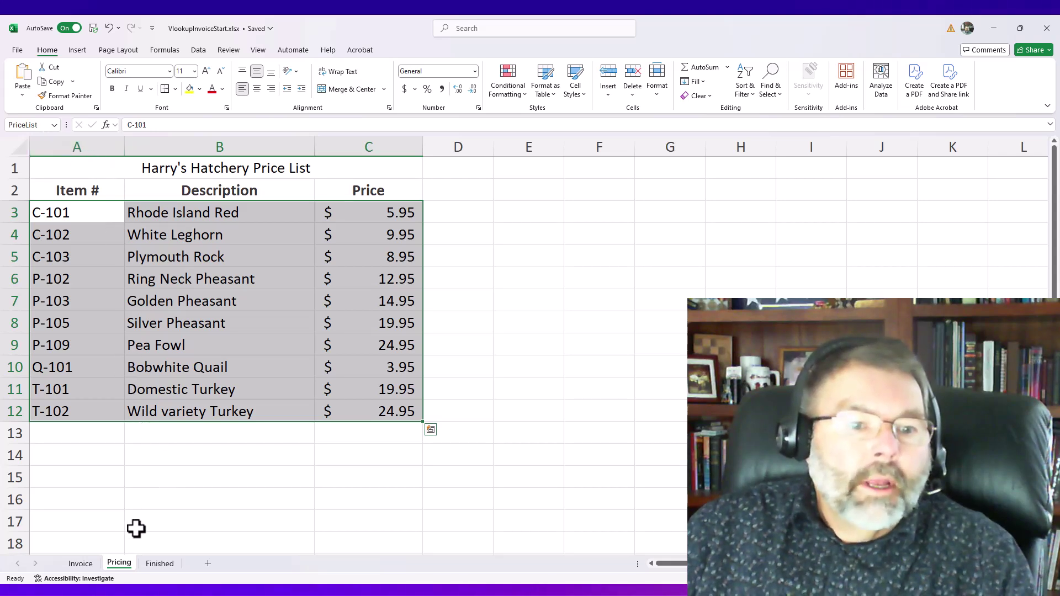
On the Invoice sheet, enter =VLOOKUP(A12,PriceList,2,FALSE) in the first description cell, B12.
left_click(80, 563)
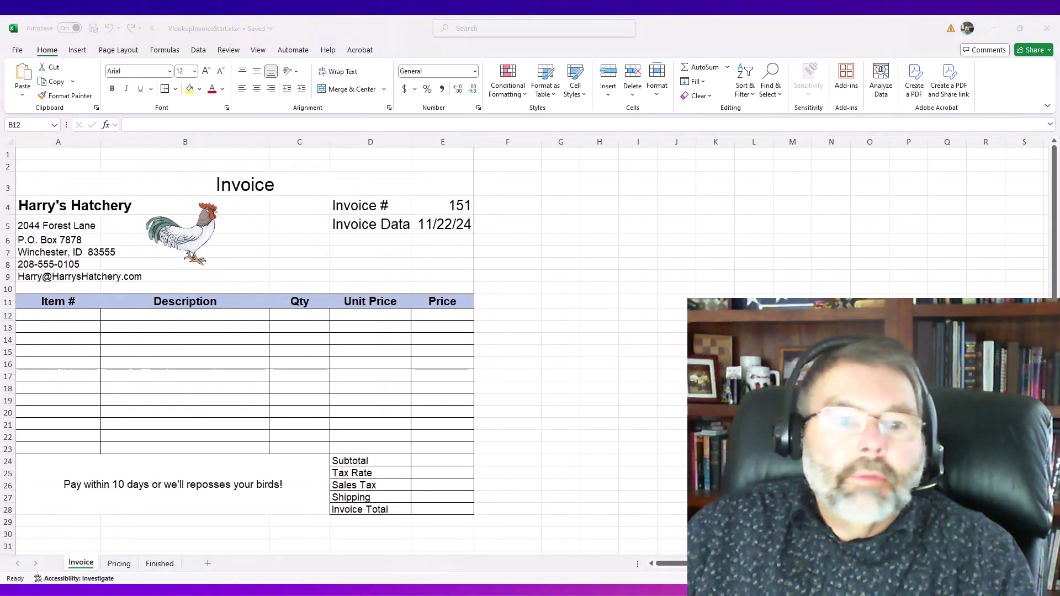
left_click(159, 315)
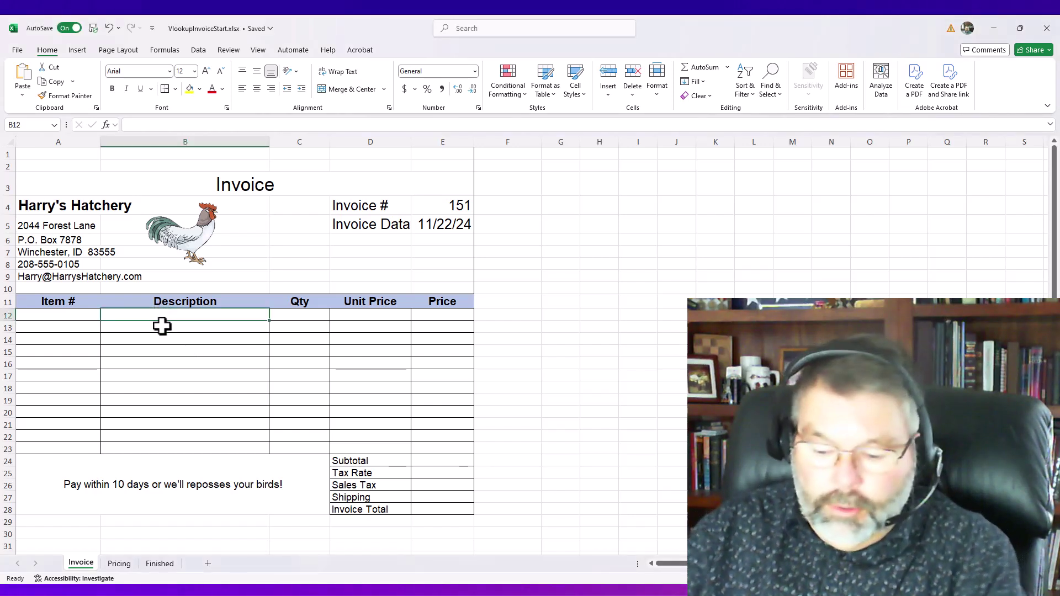
type("=")
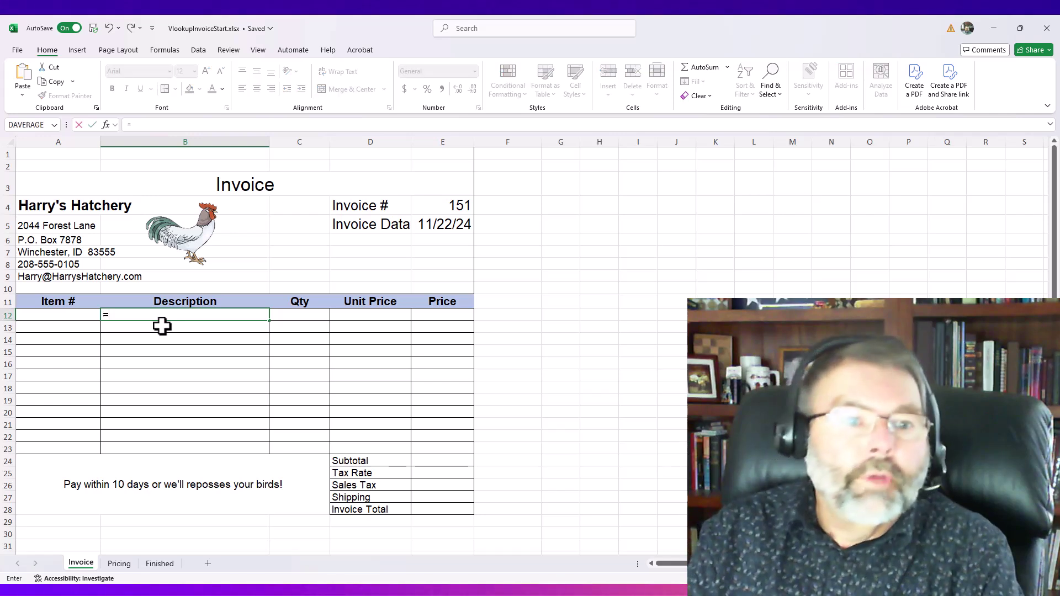
type("vl")
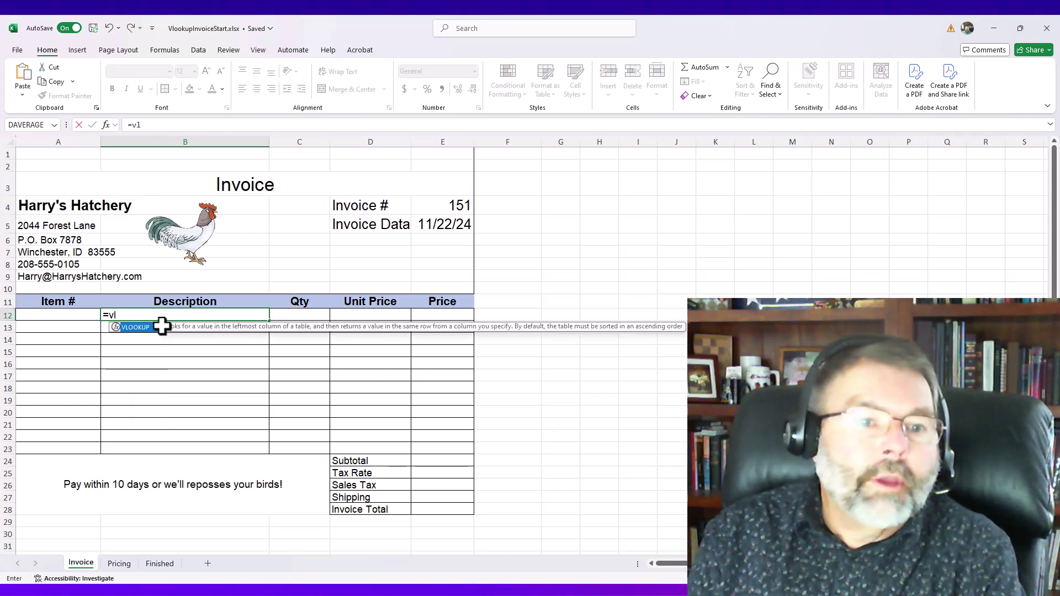
type("ooku")
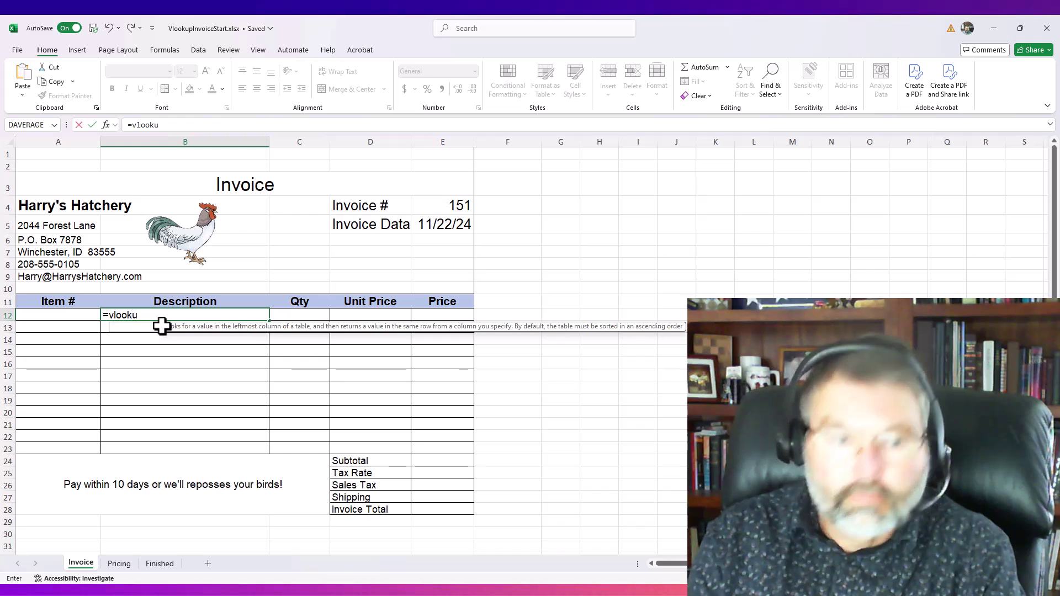
type("p")
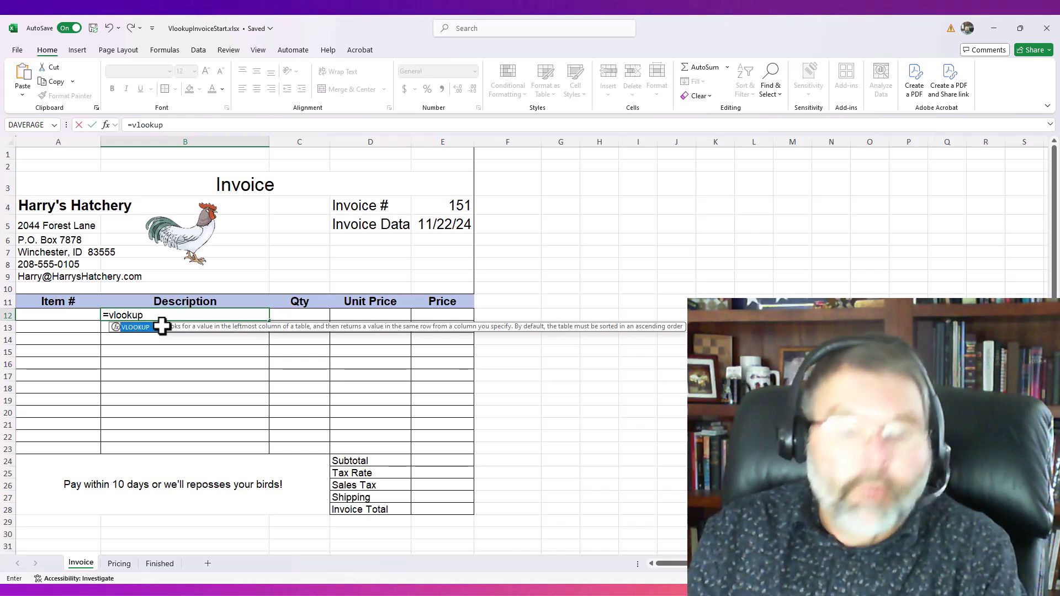
type("(")
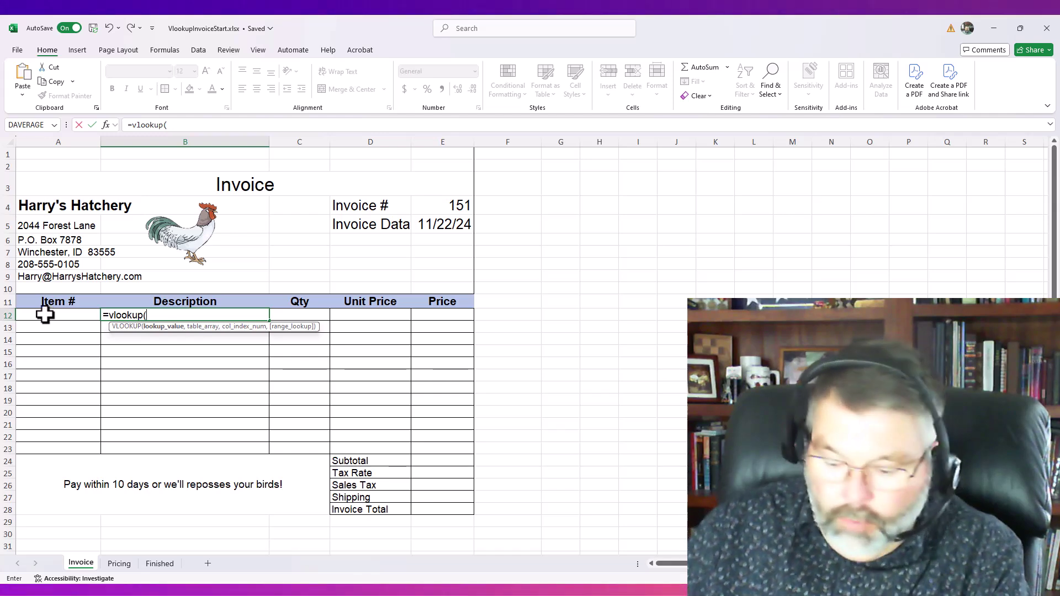
type("A12")
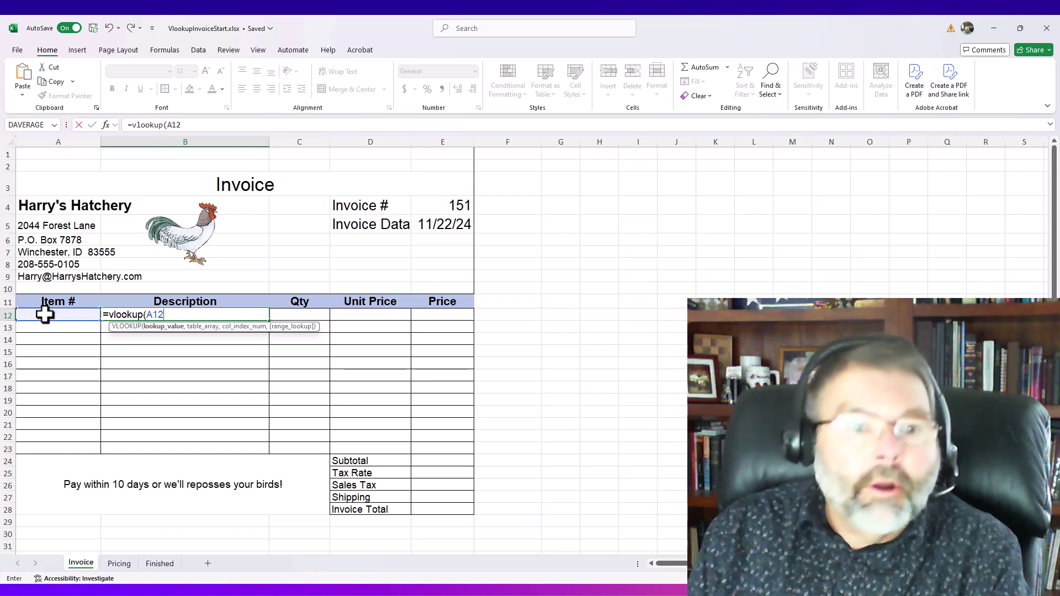
type(",")
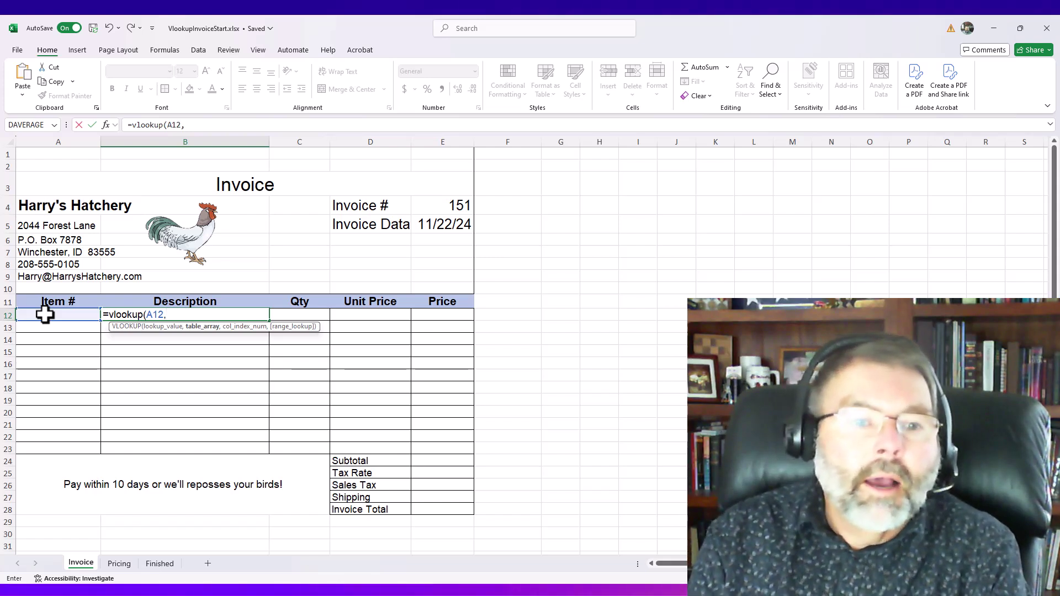
type("O")
key("BackSpace")
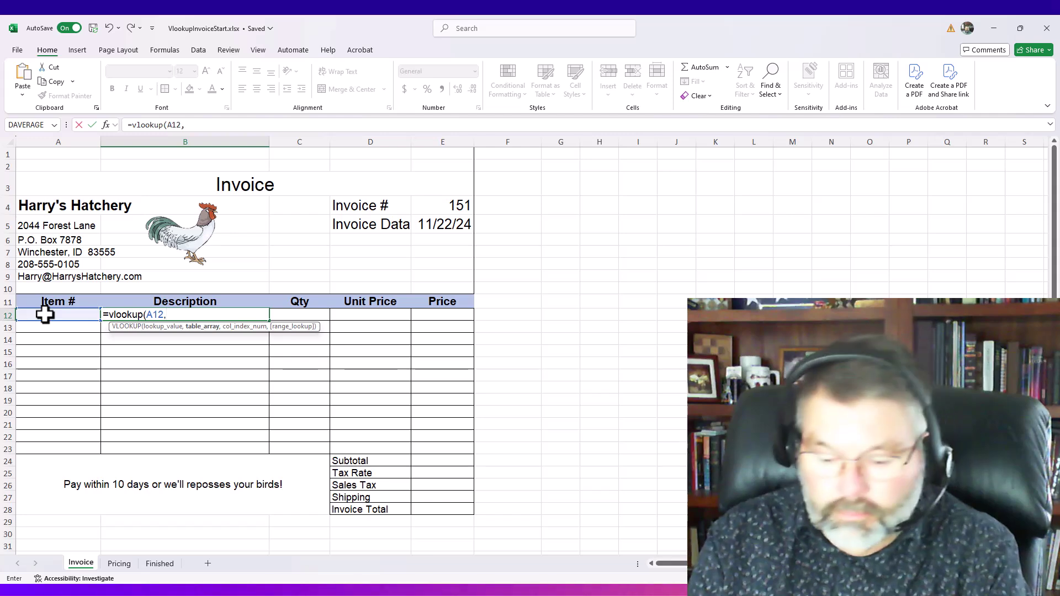
type("PriceList")
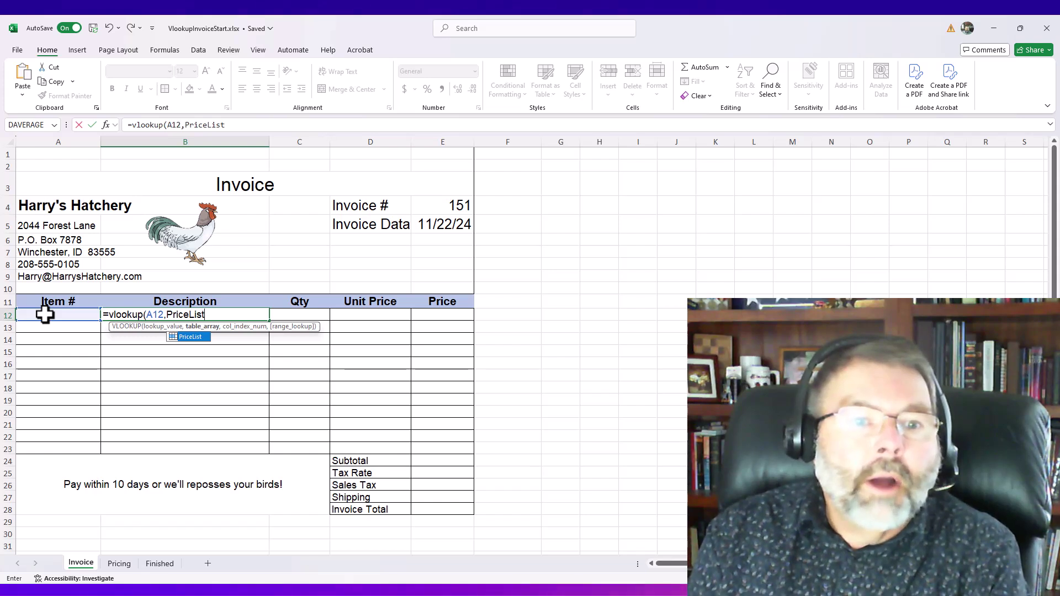
type(",")
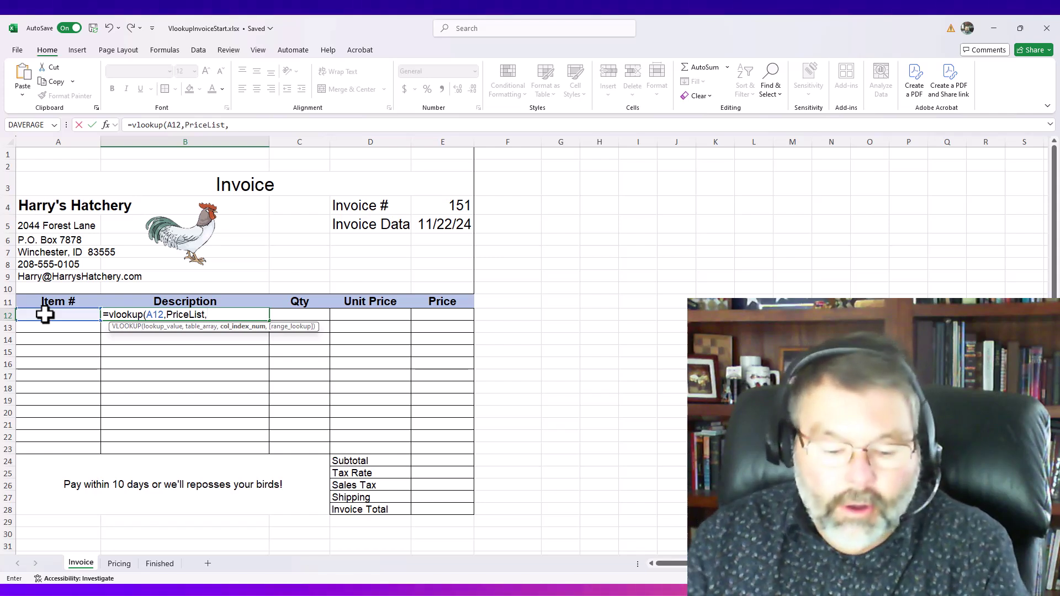
type("2")
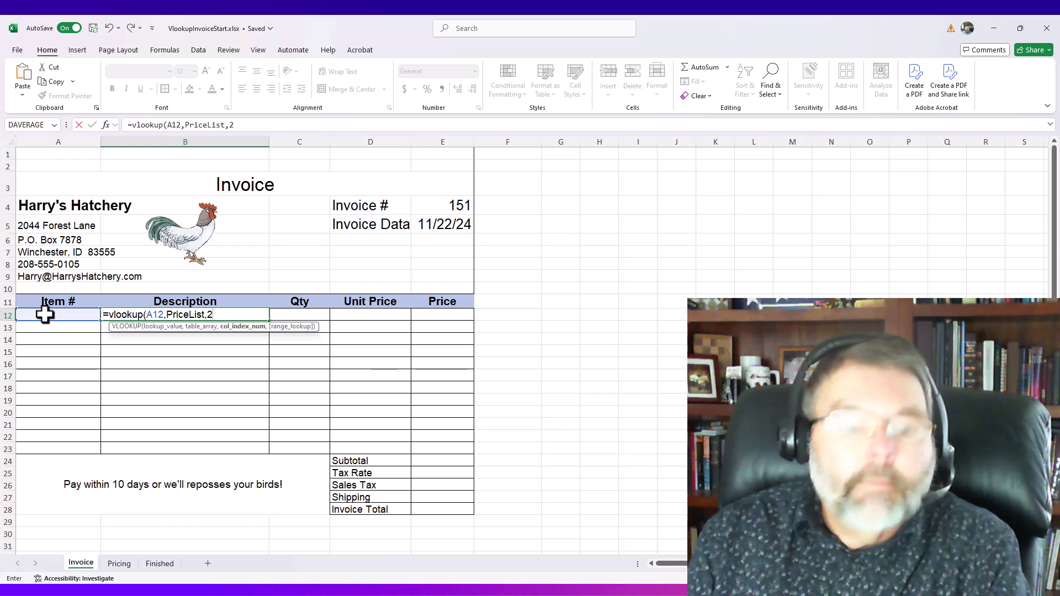
type(",")
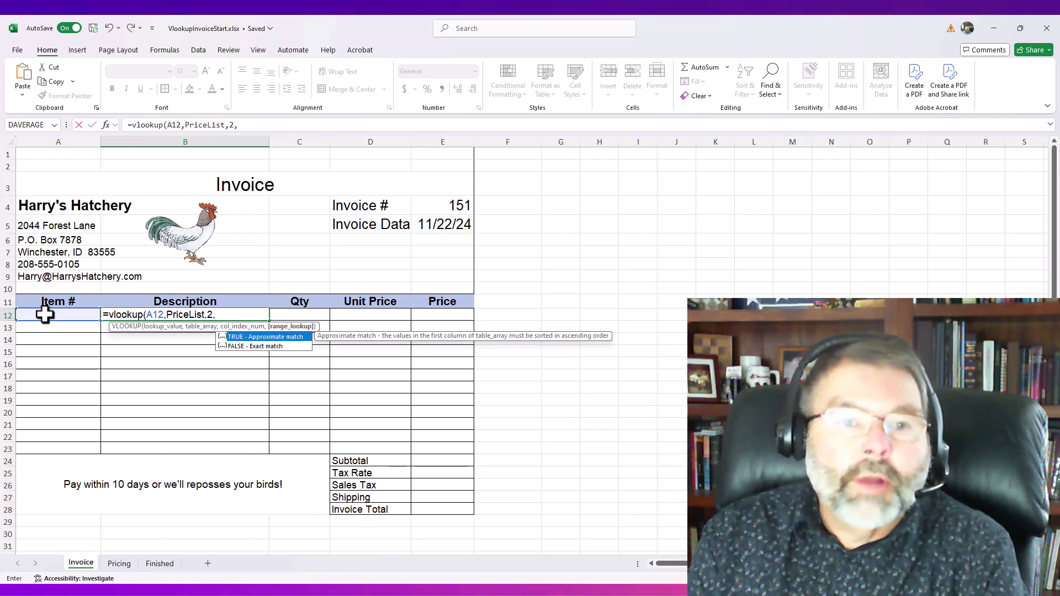
type("F")
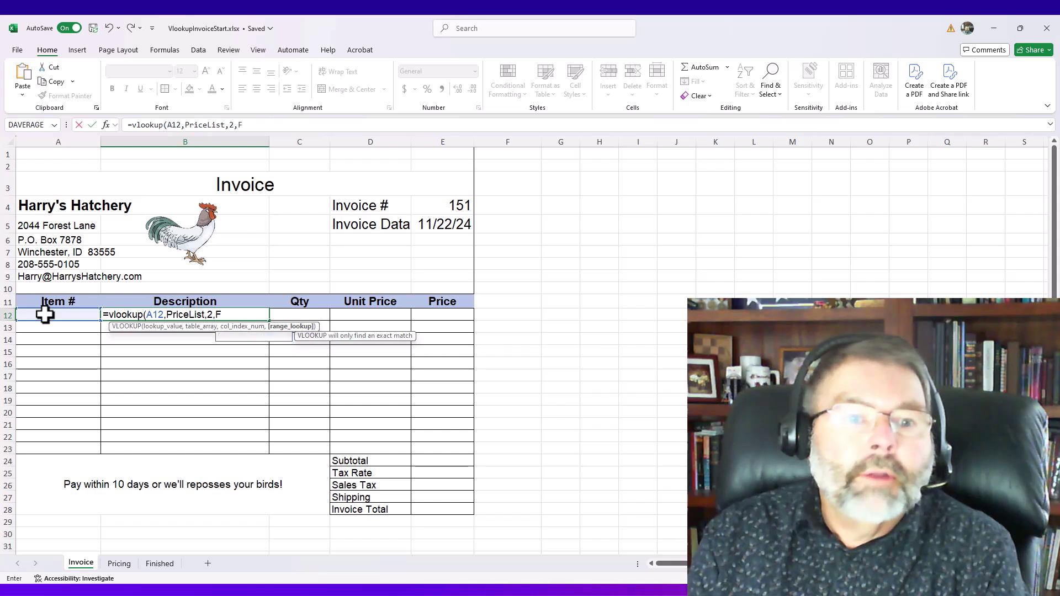
type("a")
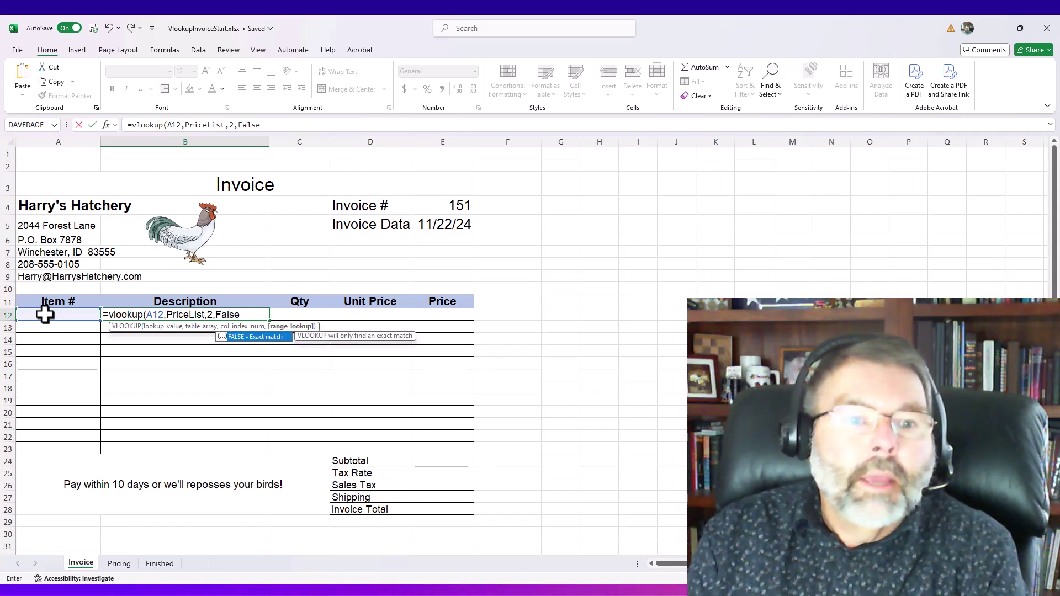
type("lse")
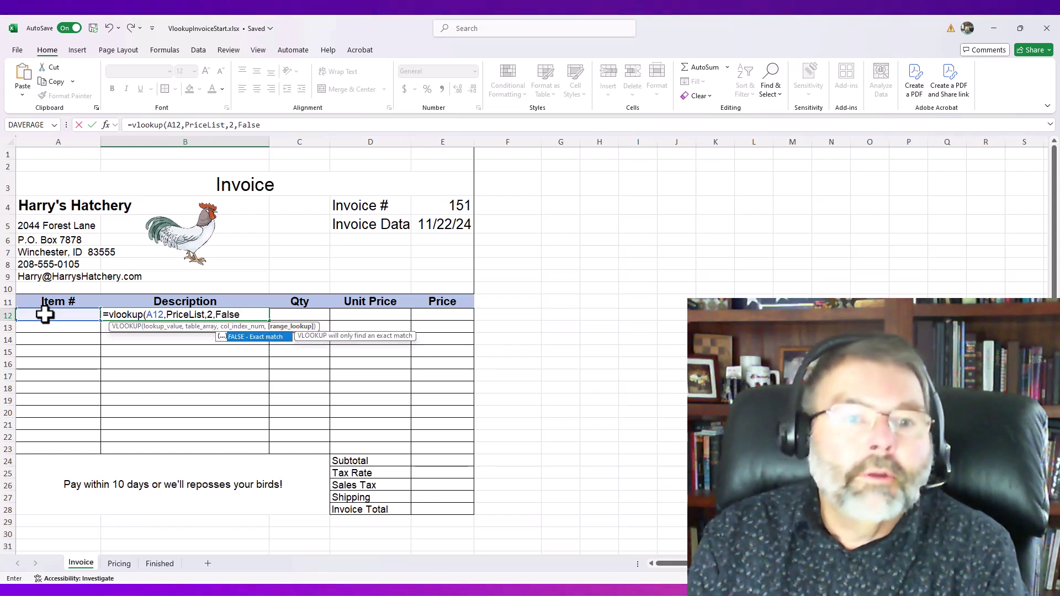
type(")")
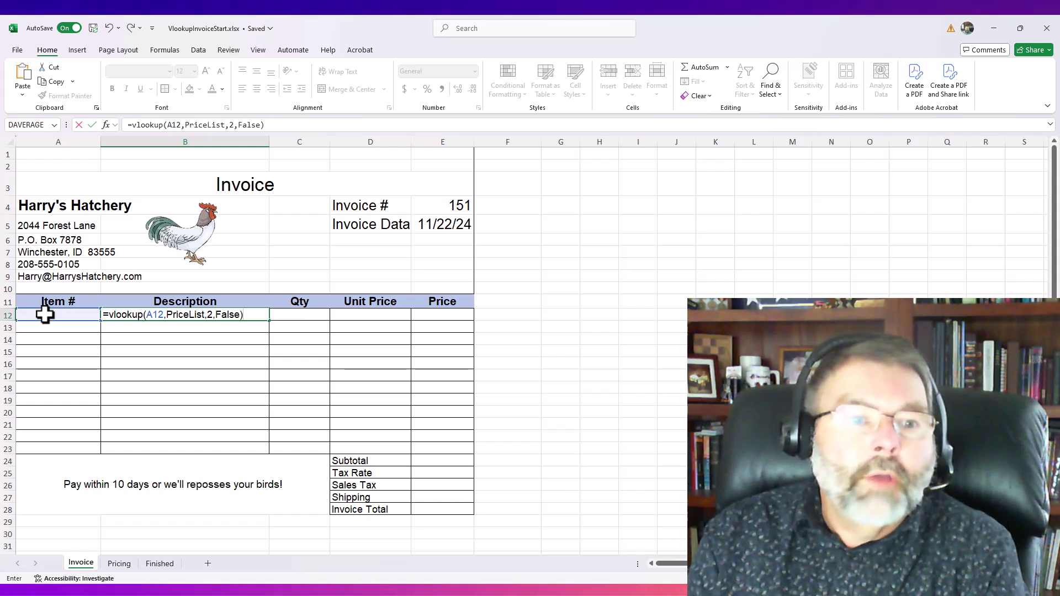
key("ctrl+Return")
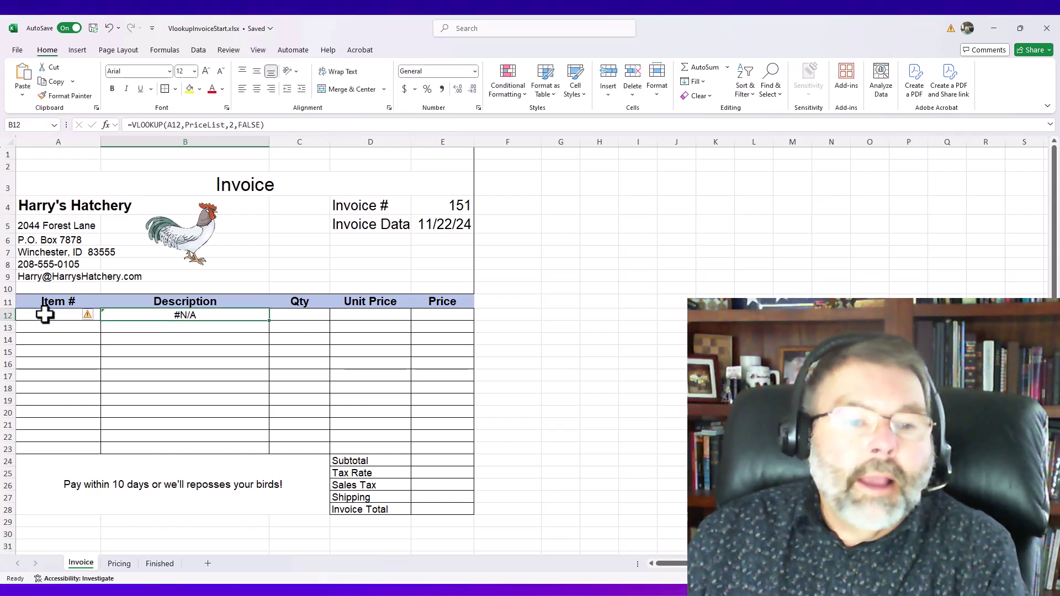
Enter item number C-101 in A12 and a quantity of 12 in C12 on the first invoice line.
left_click(46, 314)
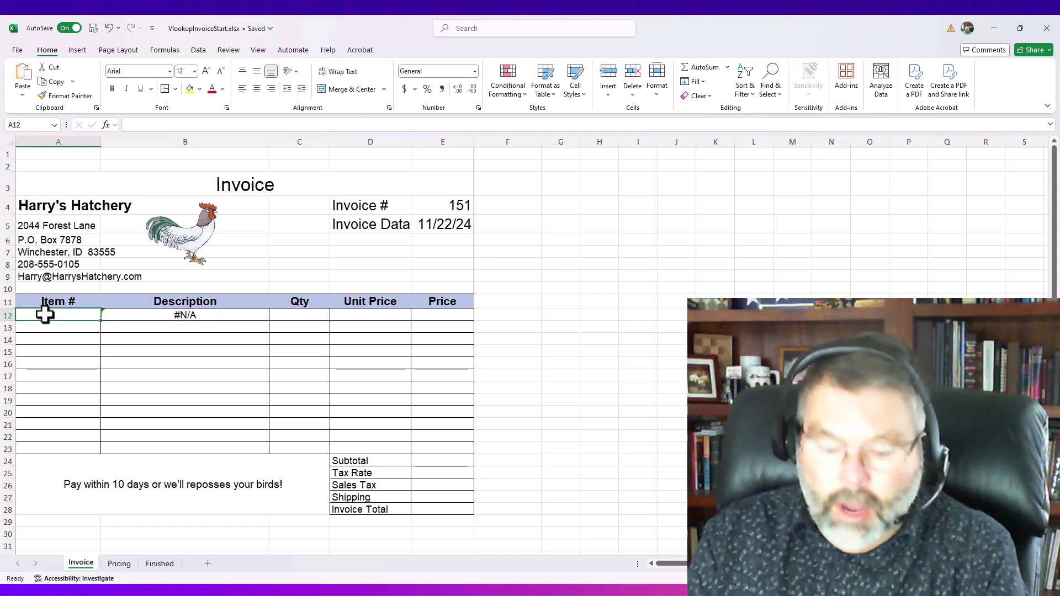
type("C-1")
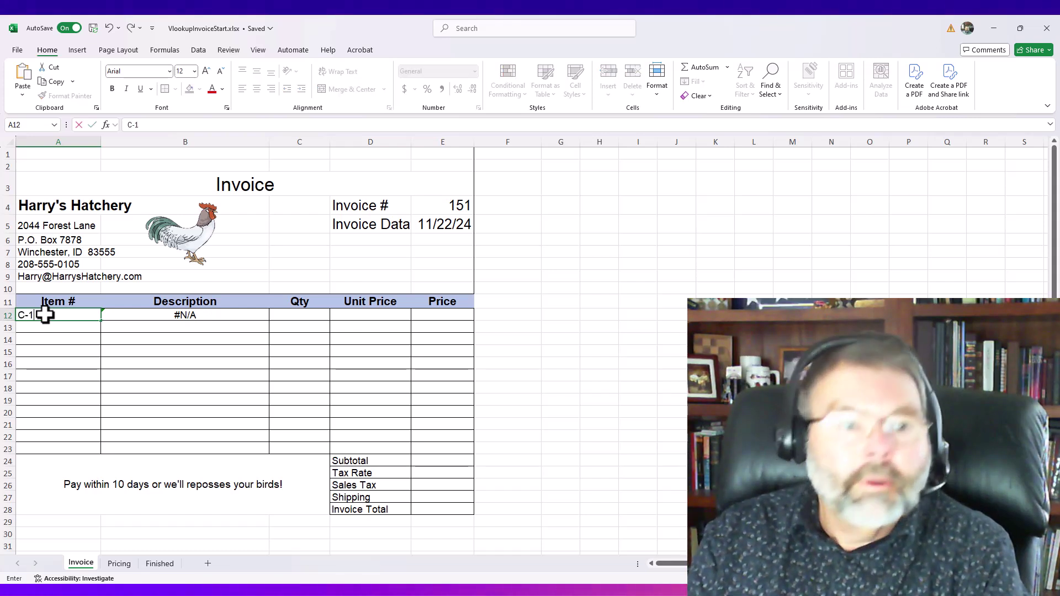
type("01")
key("Tab")
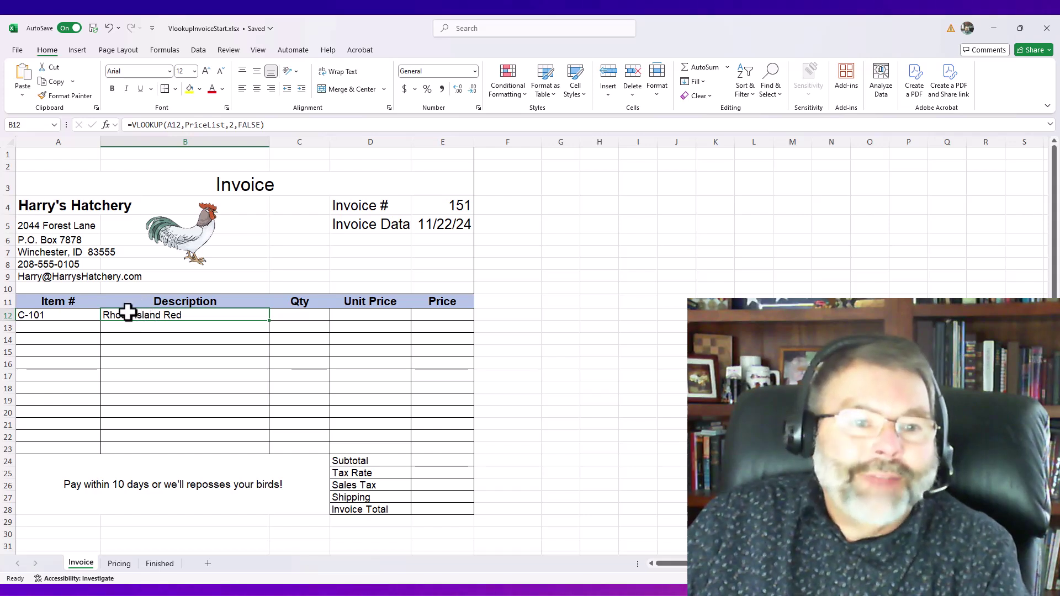
left_click(292, 315)
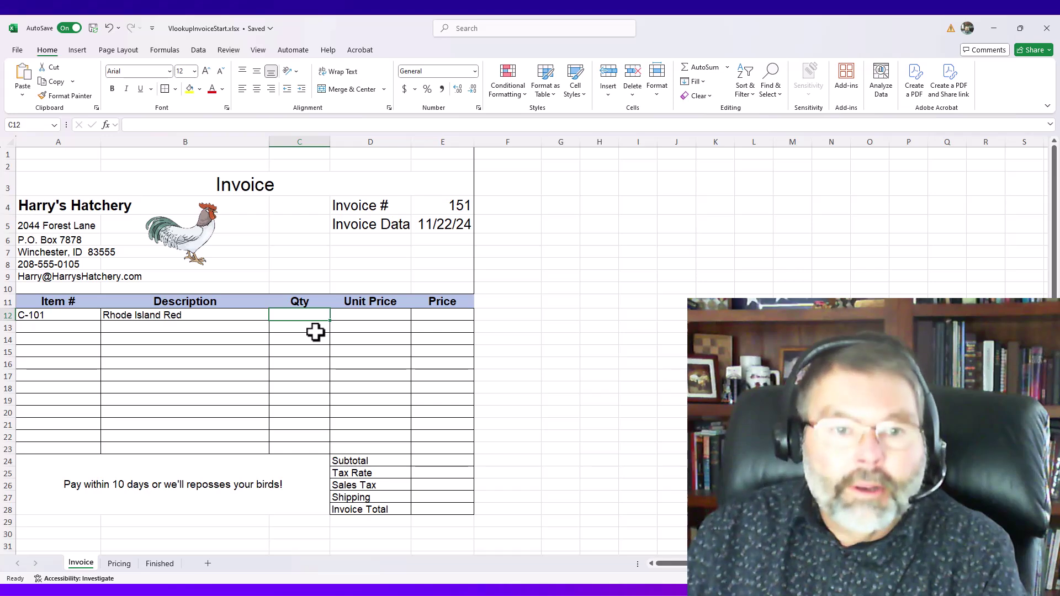
type("12")
key("Tab")
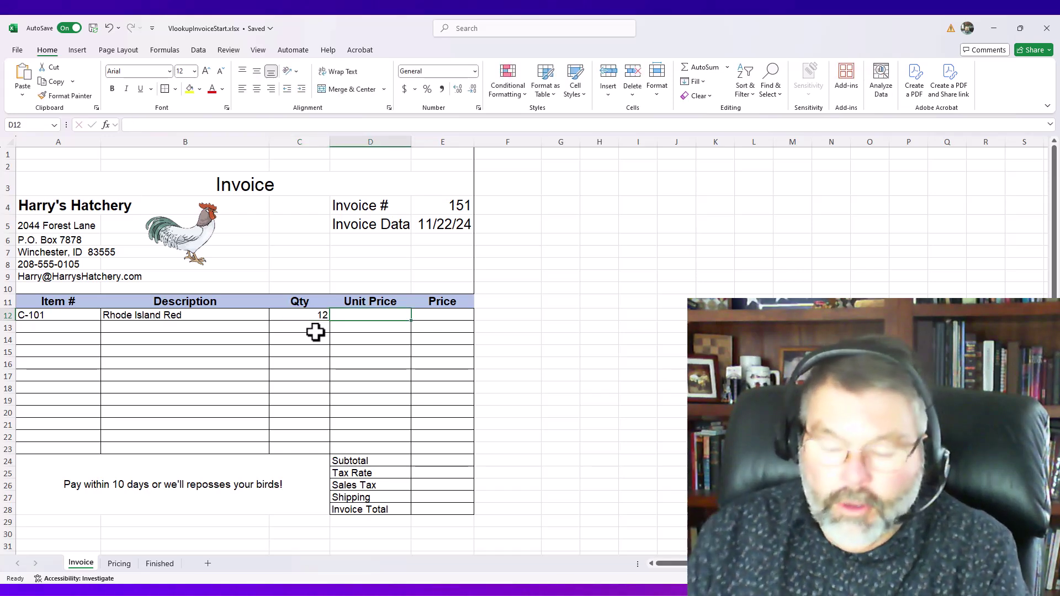
Copy the description lookup formula from B12 into the unit price cell D12.
left_click(173, 315)
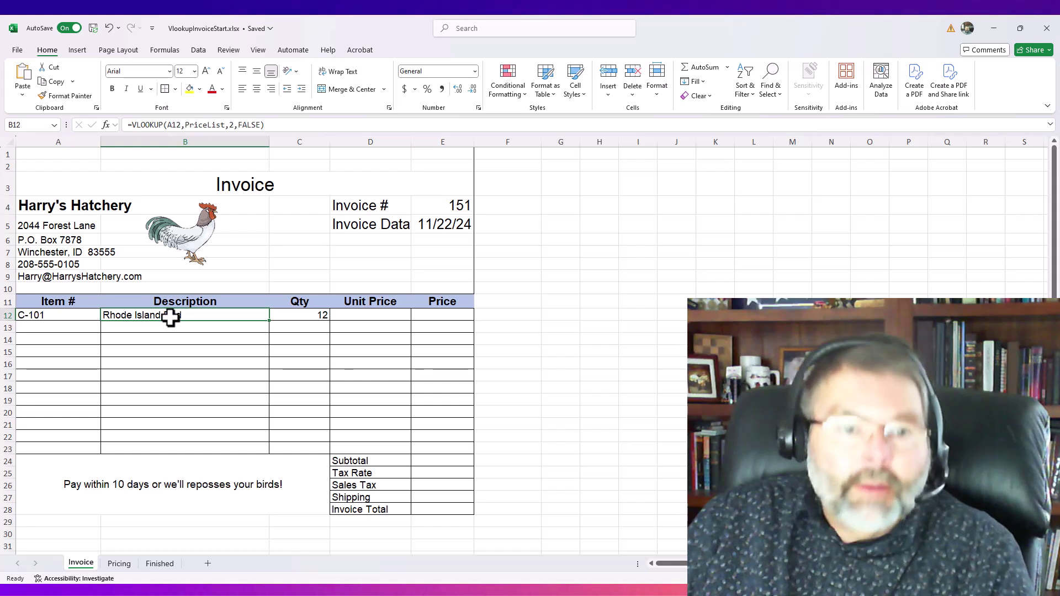
key("ctrl+c")
left_click(368, 313)
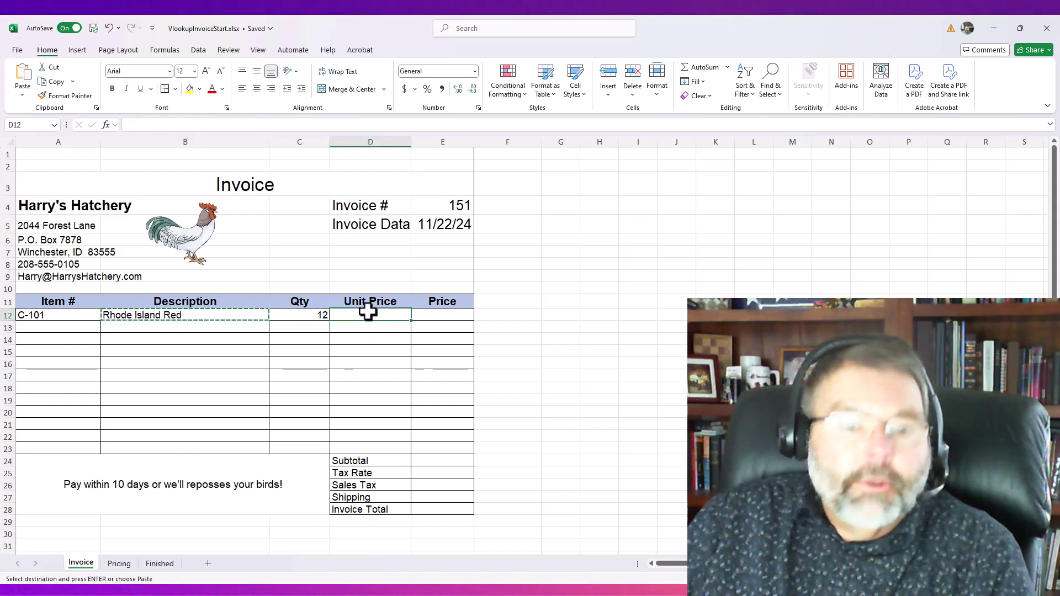
key("ctrl+v")
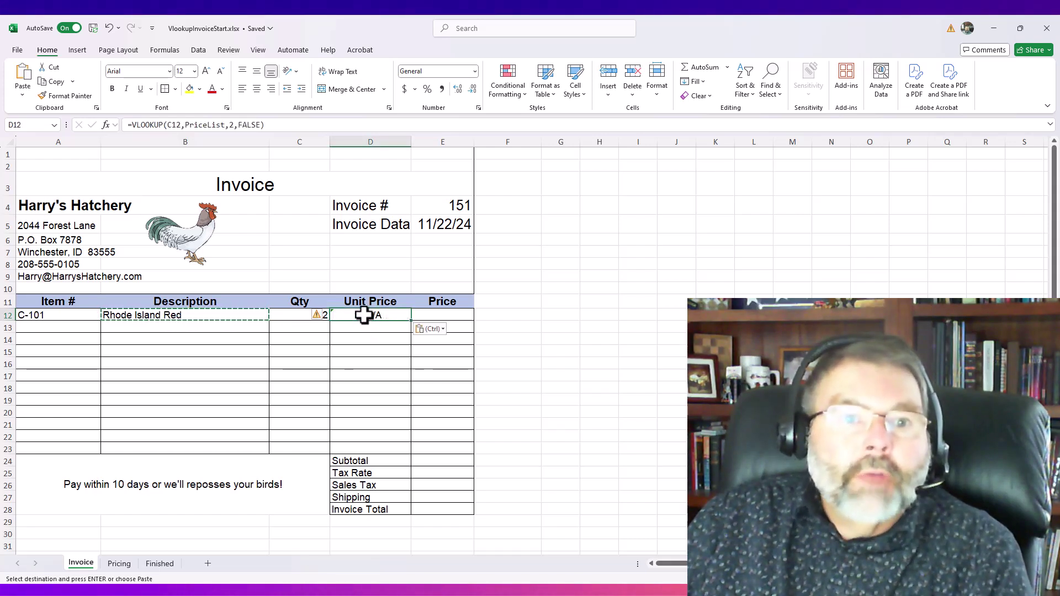
Correct the unit price formula in D12 to =VLOOKUP(A12,PriceList,3,FALSE).
double_click(364, 314)
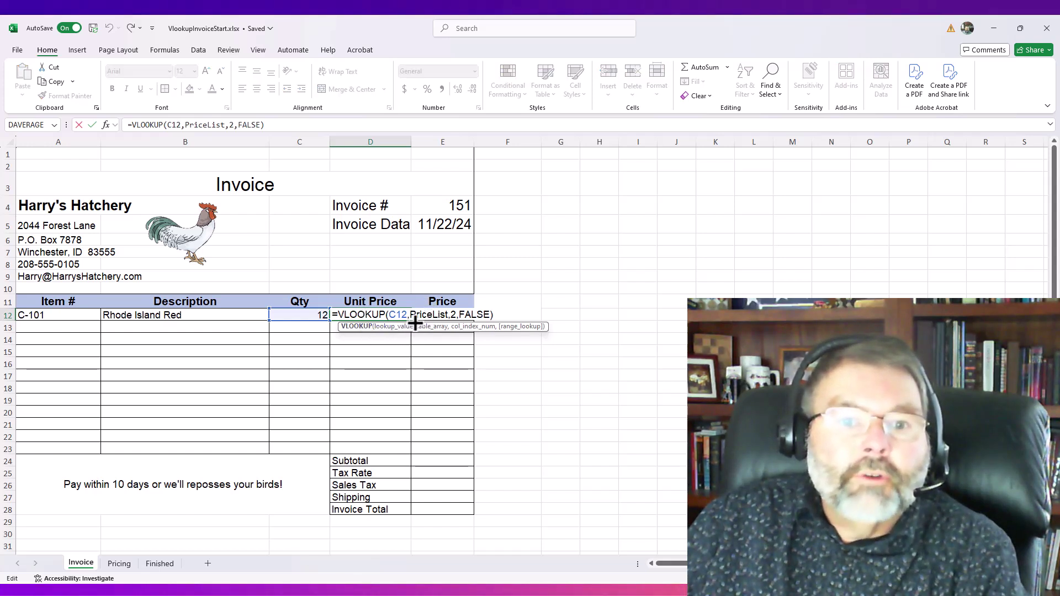
left_click(388, 315)
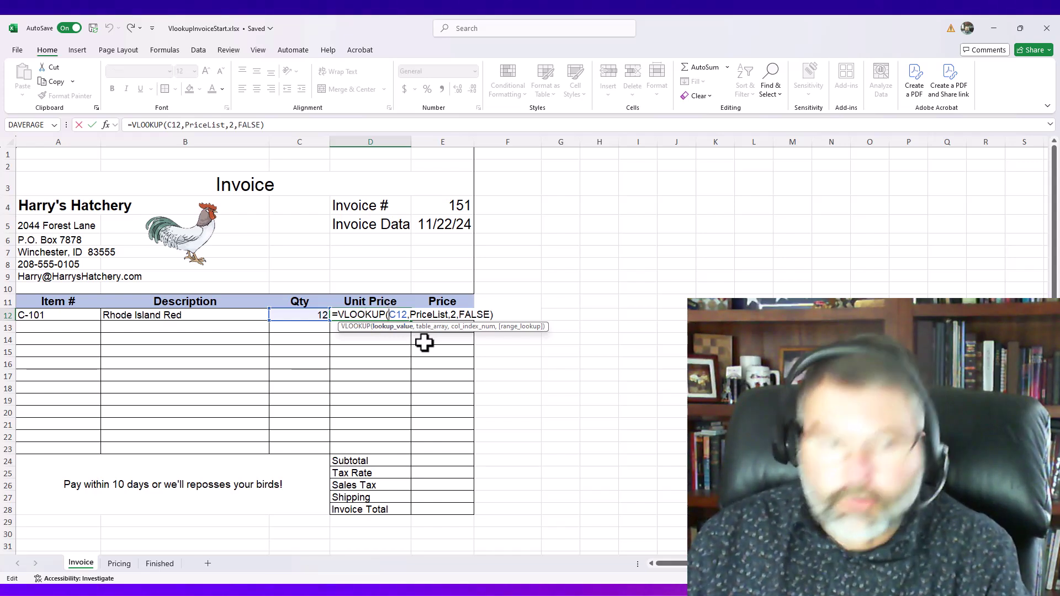
type("A")
key("Delete")
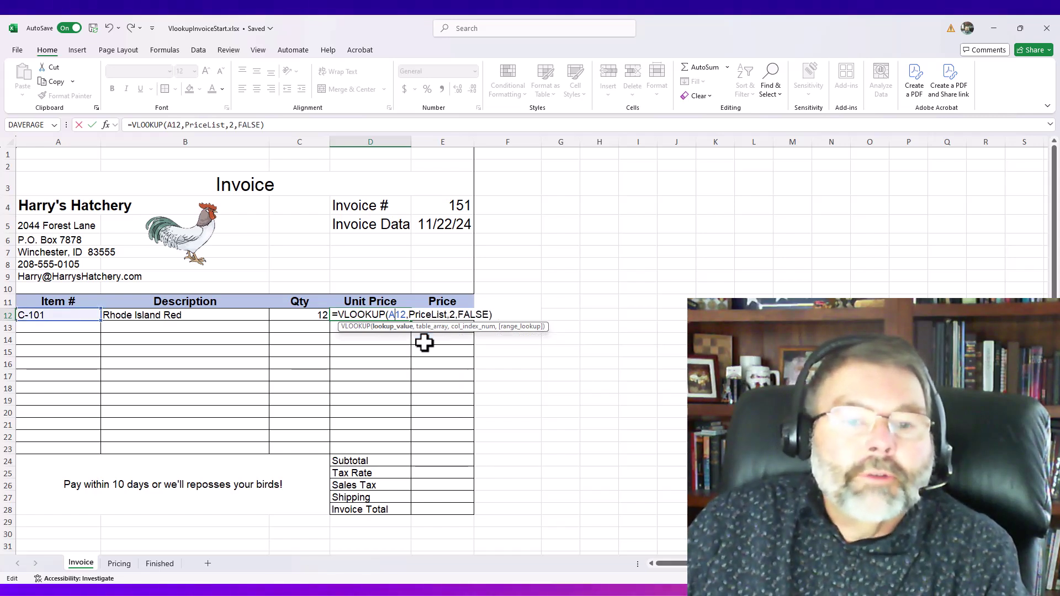
left_click(450, 314)
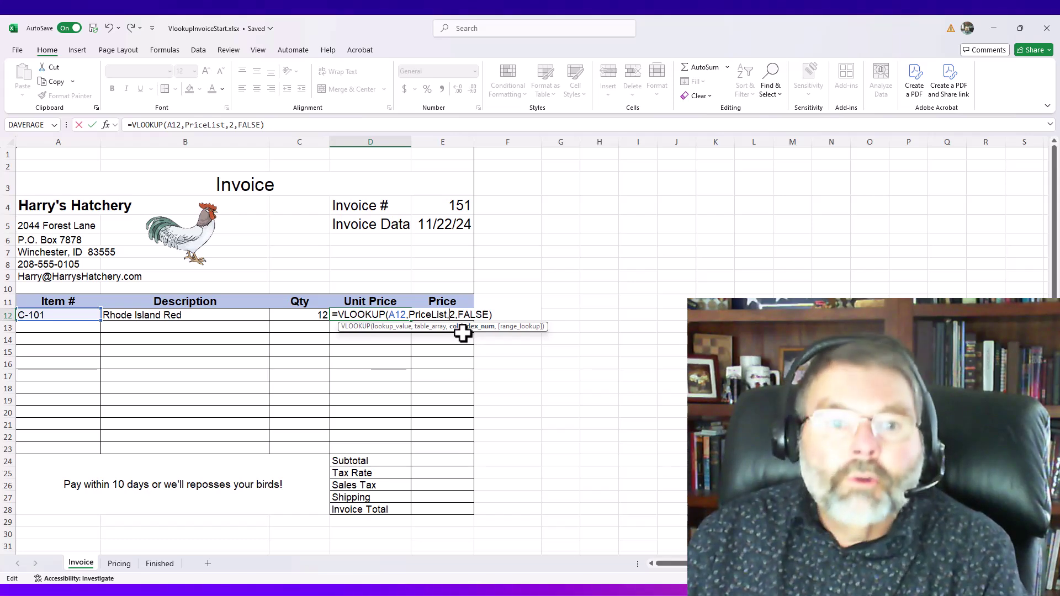
type("3")
key("Delete")
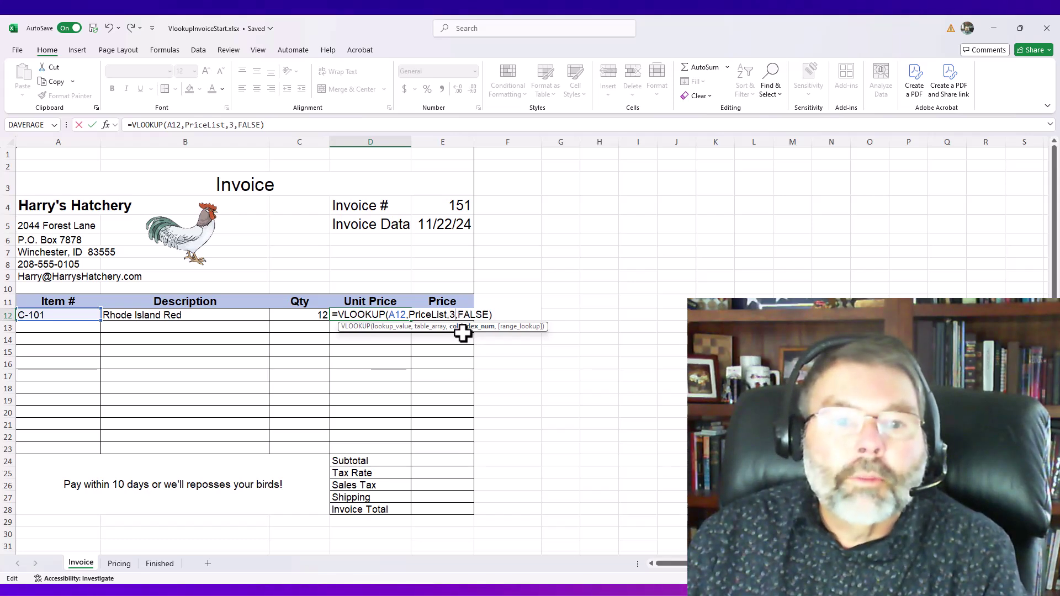
key("Return")
key("Up")
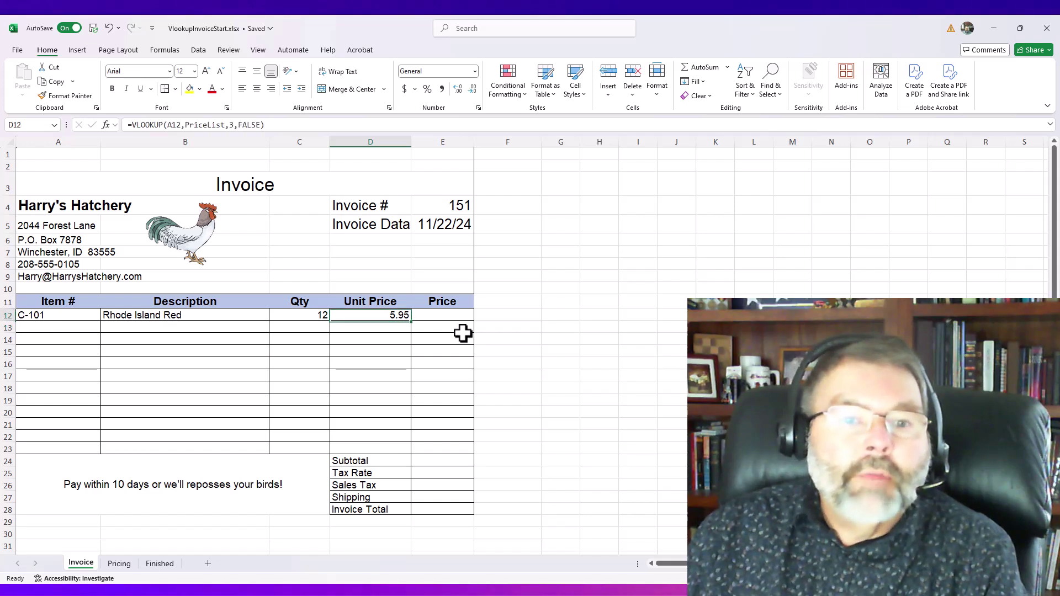
Replace the item number in A12 with T-101 to test the description and unit price lookups.
key("Left")
key("Left")
key("Left")
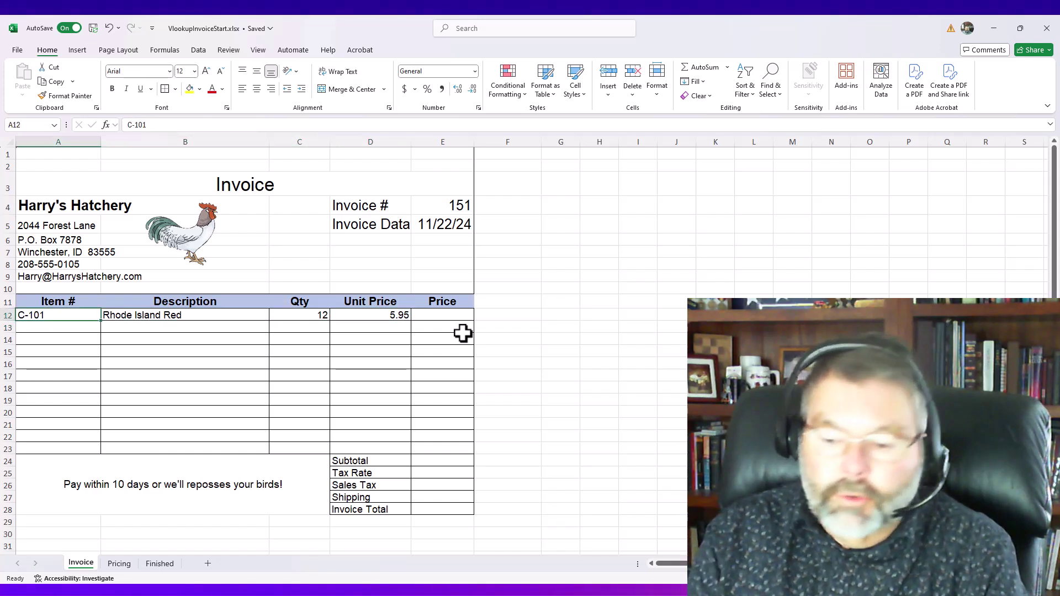
type("T-101")
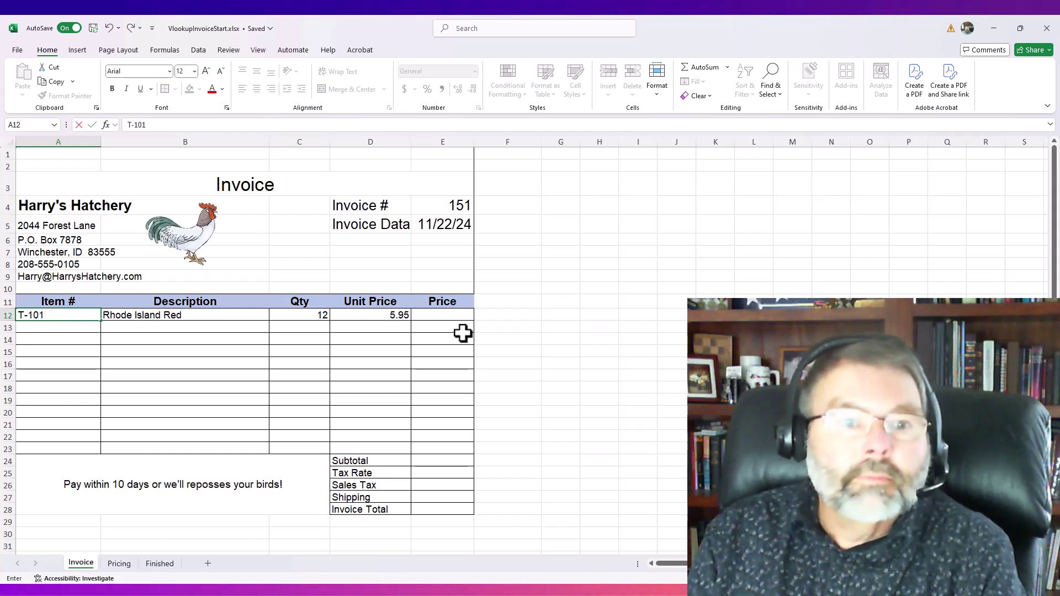
key("Return")
key("Up")
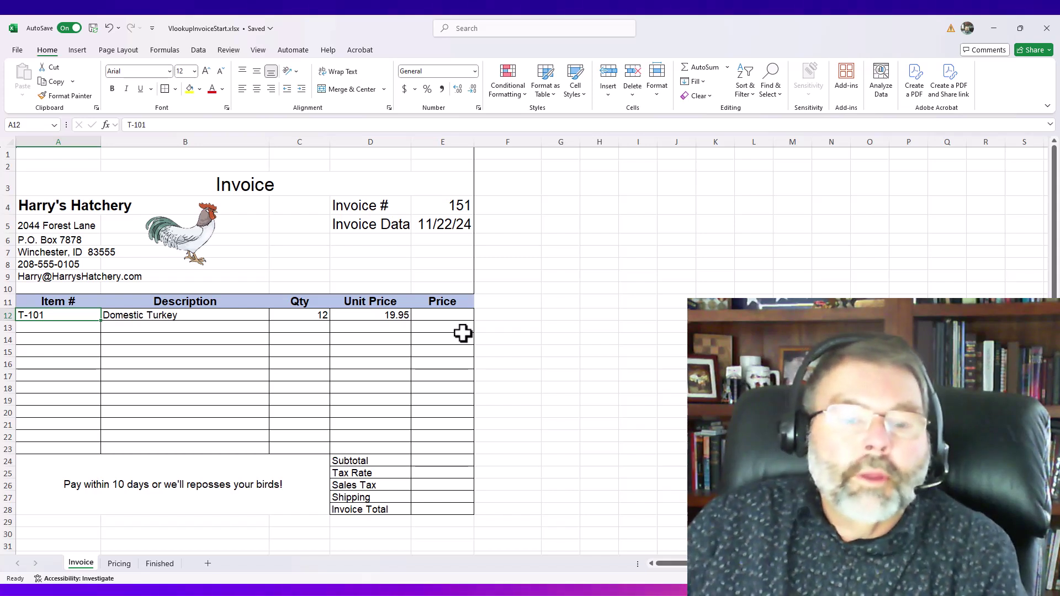
Enter the formula =D12*C12 in the first price cell, E12, to multiply unit price by quantity.
left_click(450, 314)
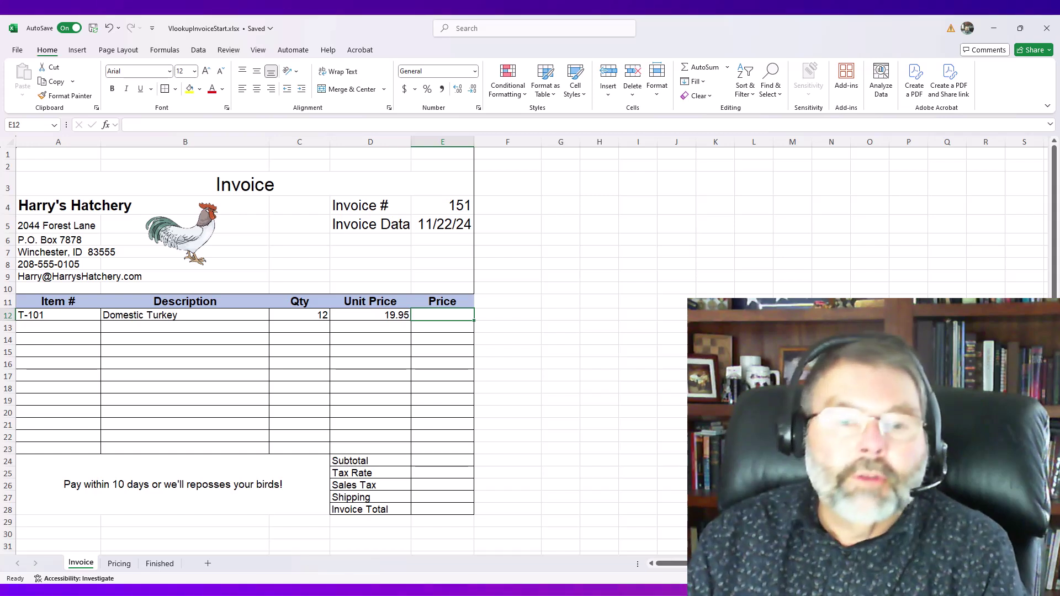
type("=")
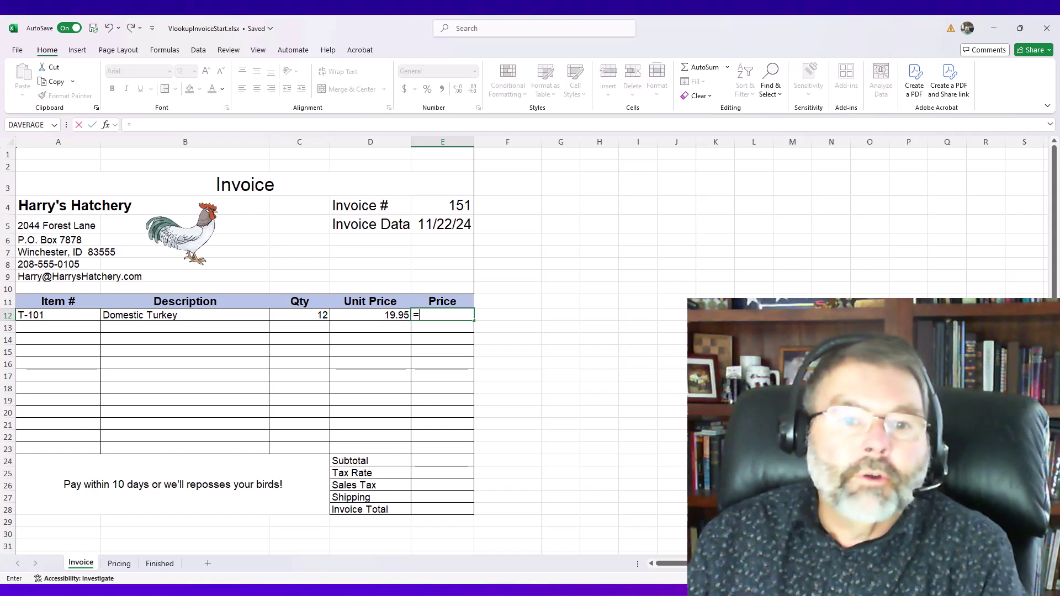
key("Left")
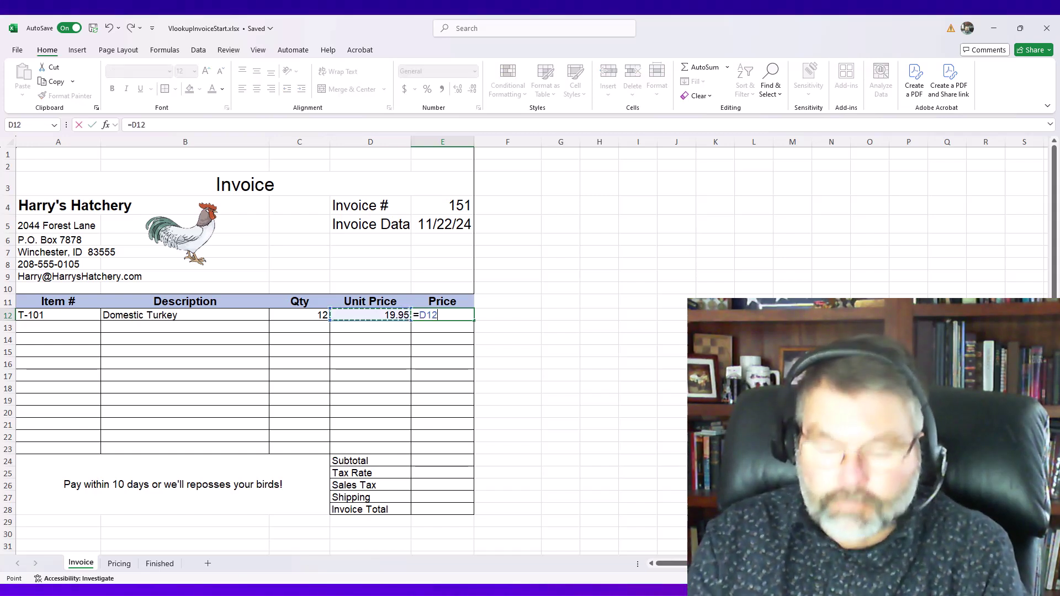
type("*")
key("Left")
key("Left")
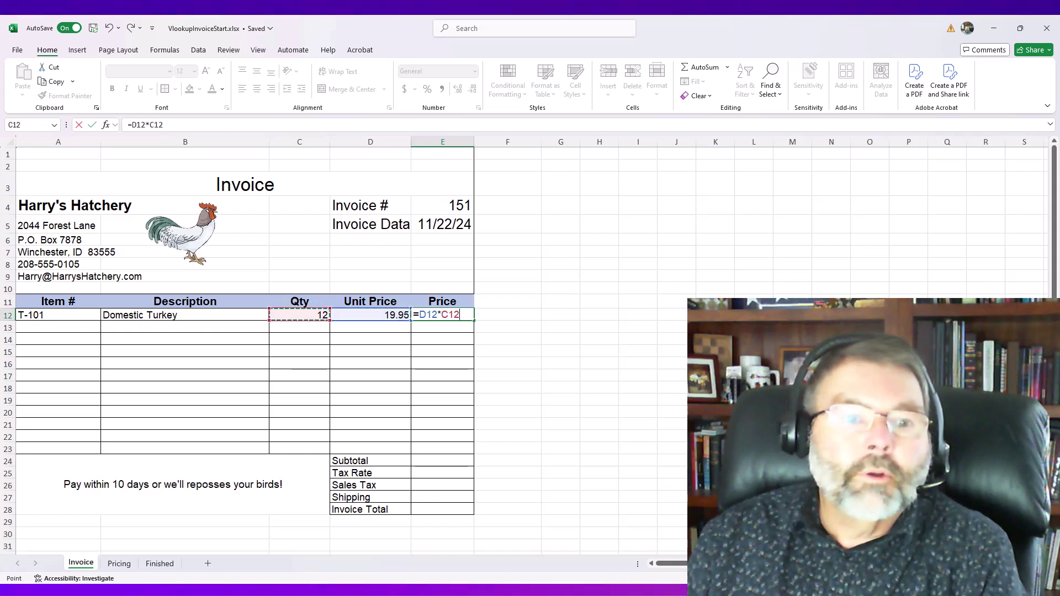
key("Return")
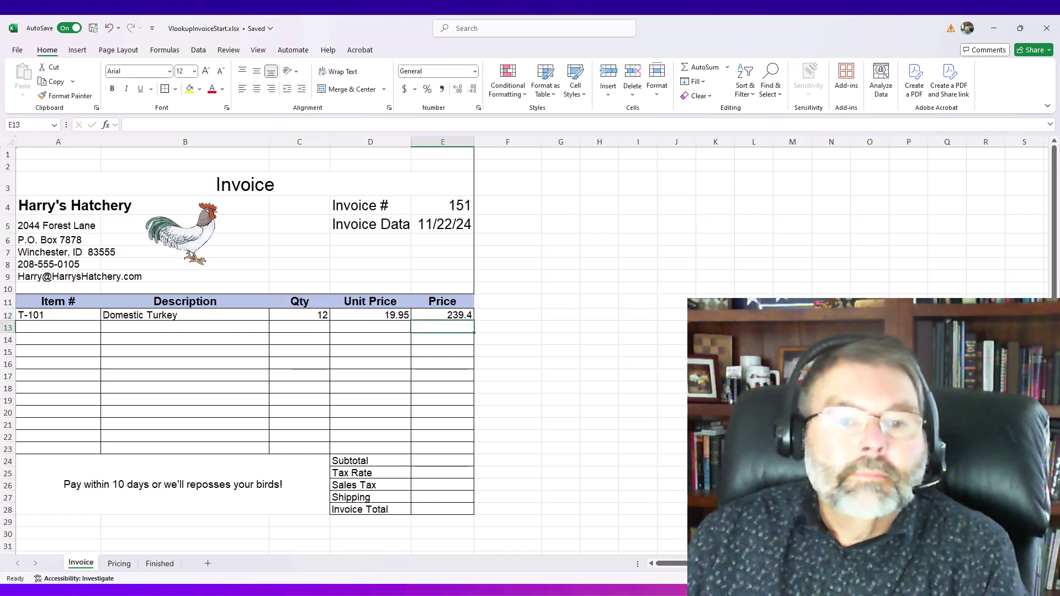
key("Up")
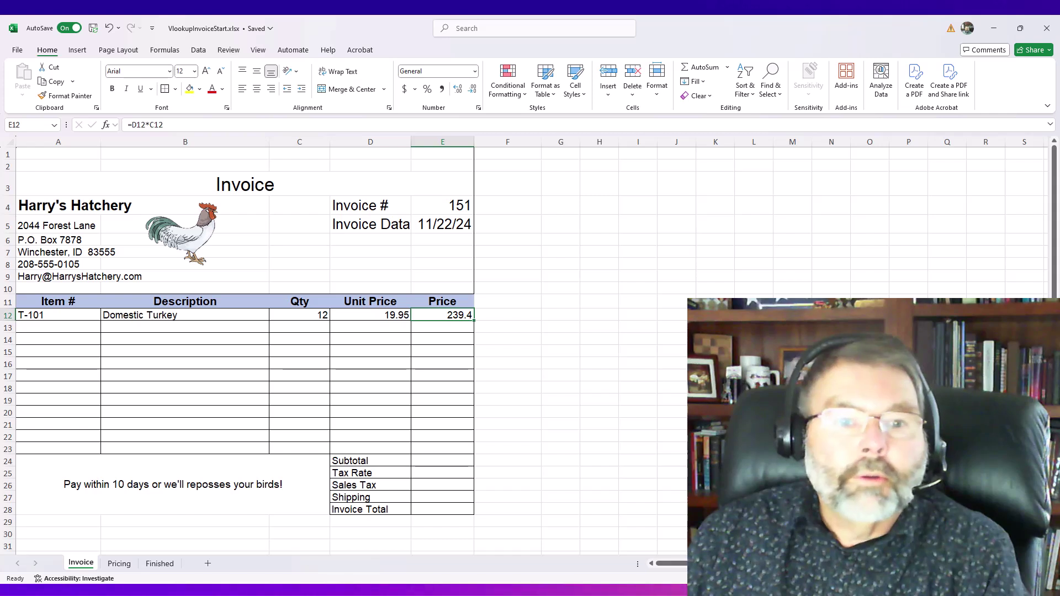
key("Left")
key("Left")
key("Left")
key("Left")
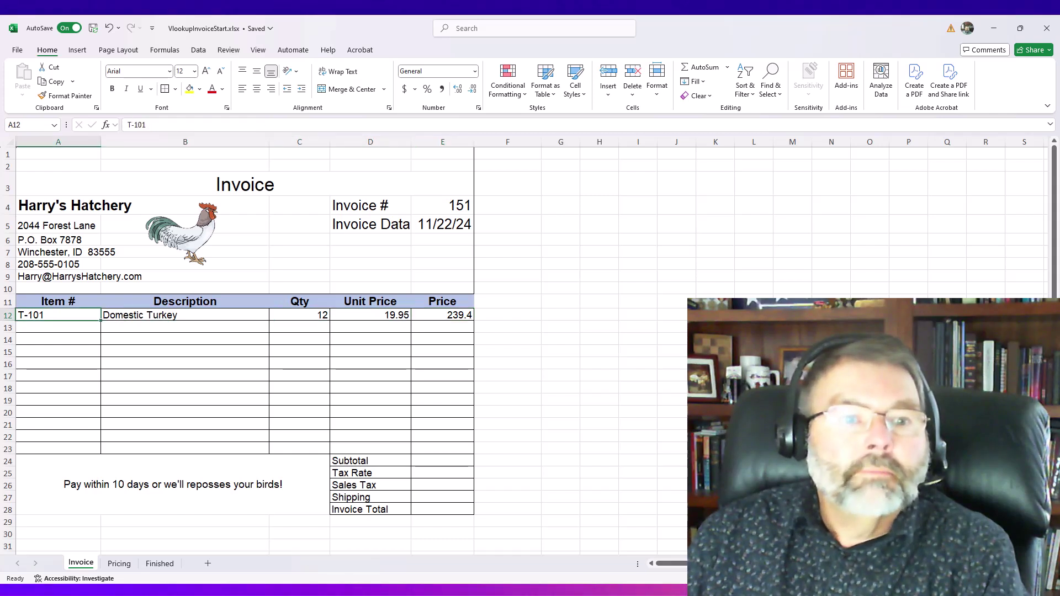
key("Right")
key("Right")
key("Right")
key("Right")
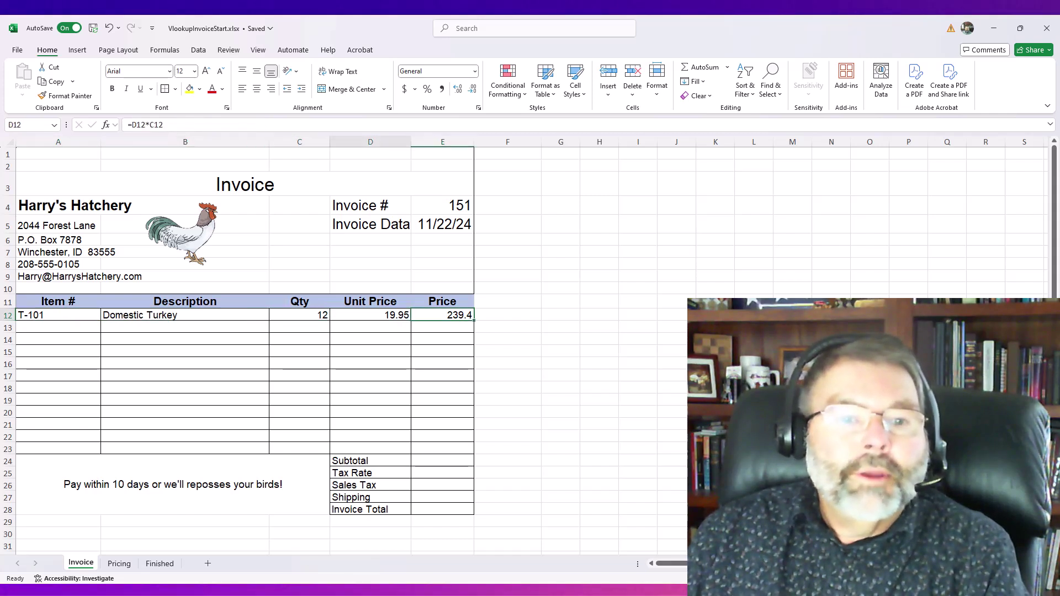
key("Left")
key("Left")
key("Left")
key("Left")
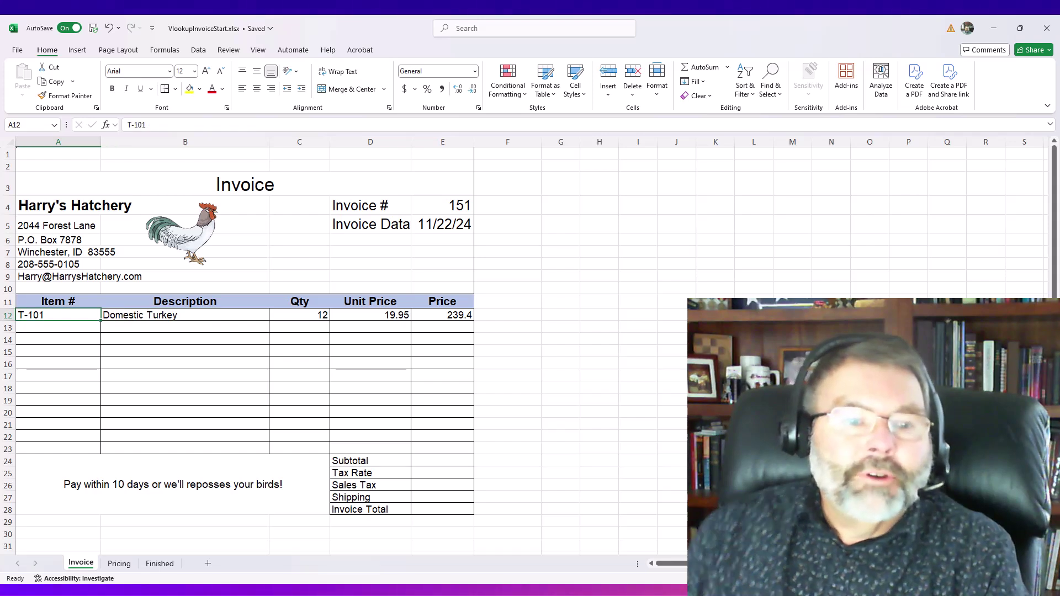
Fill the first invoice line's formulas down their columns: price through E23, unit price through D22 and description through B23.
left_click(452, 315)
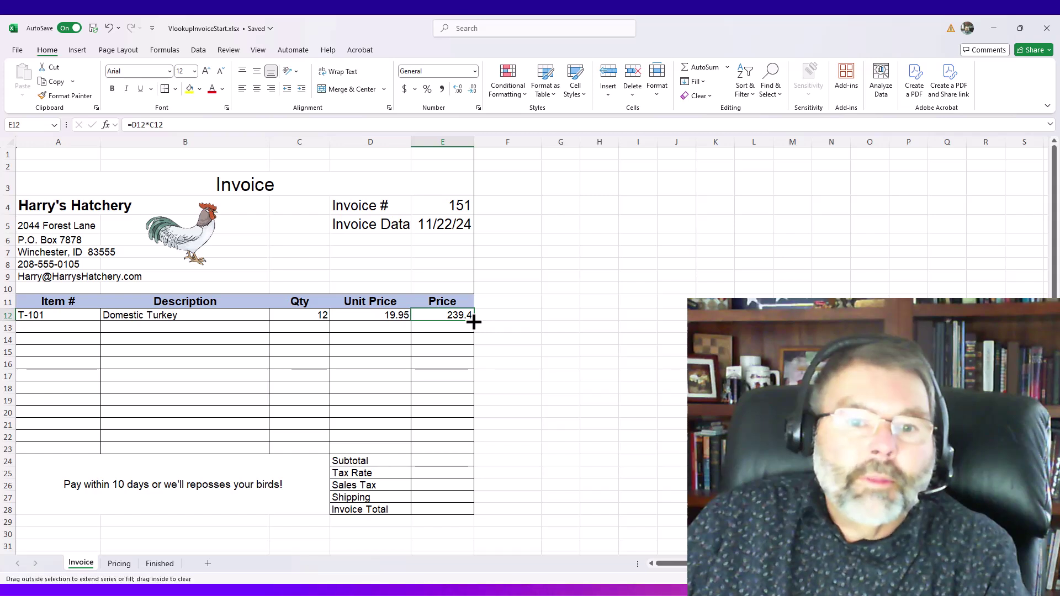
left_click_drag(473, 319, 458, 453)
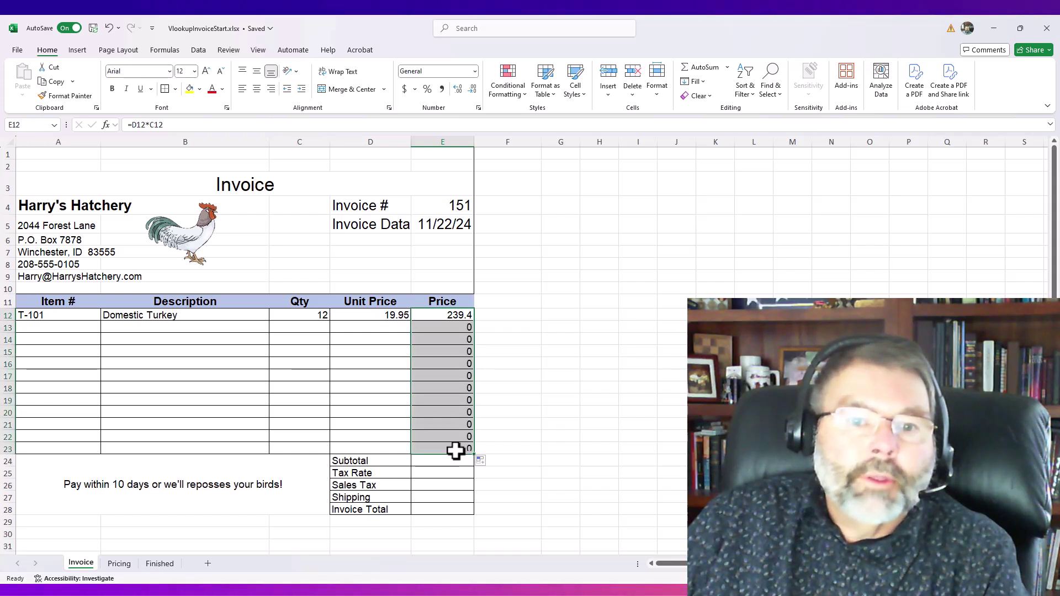
left_click(378, 313)
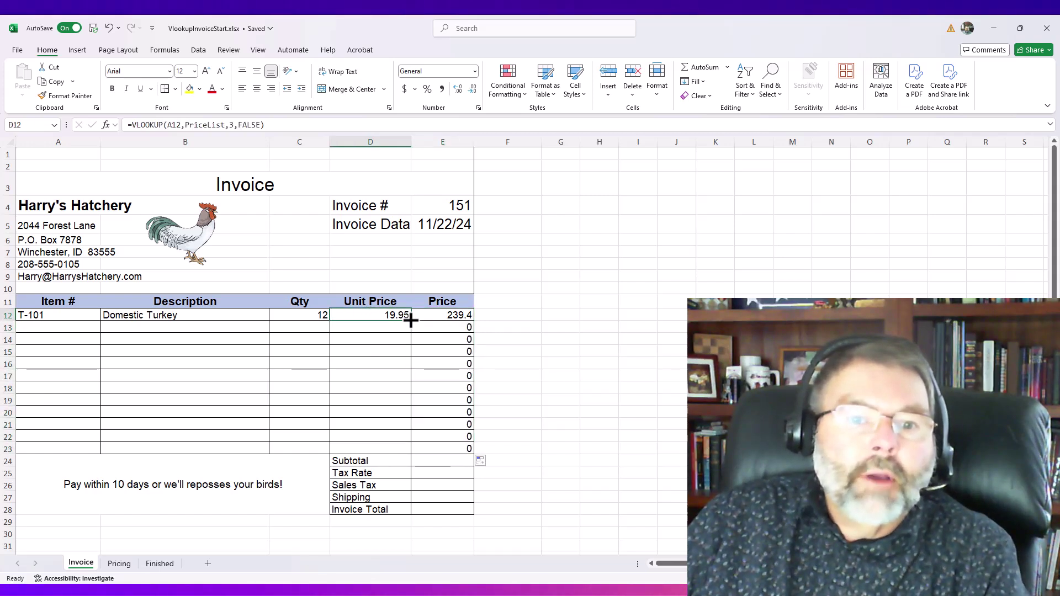
left_click_drag(412, 320, 412, 443)
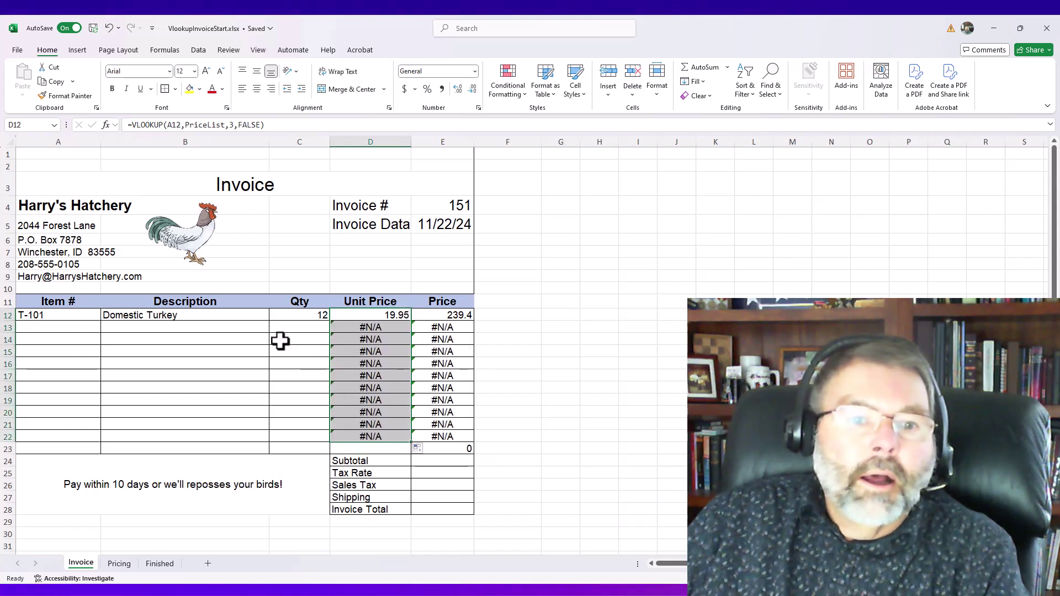
left_click(255, 316)
left_click_drag(270, 320, 273, 451)
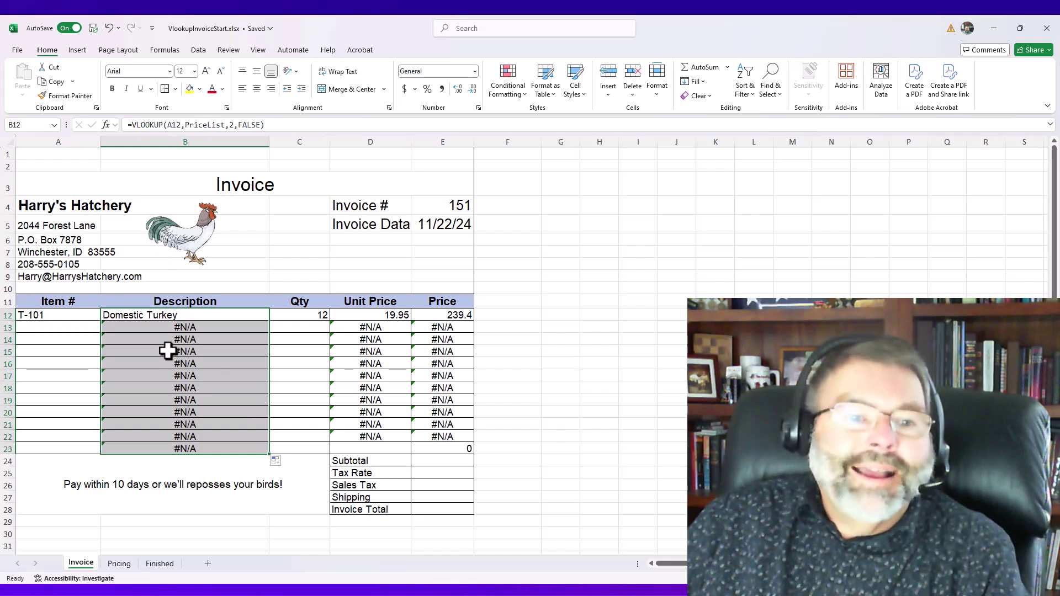
Examine the copied lookup formulas in the description and unit price columns against their item number cells, comparing empty lines with row 12.
left_click(178, 329)
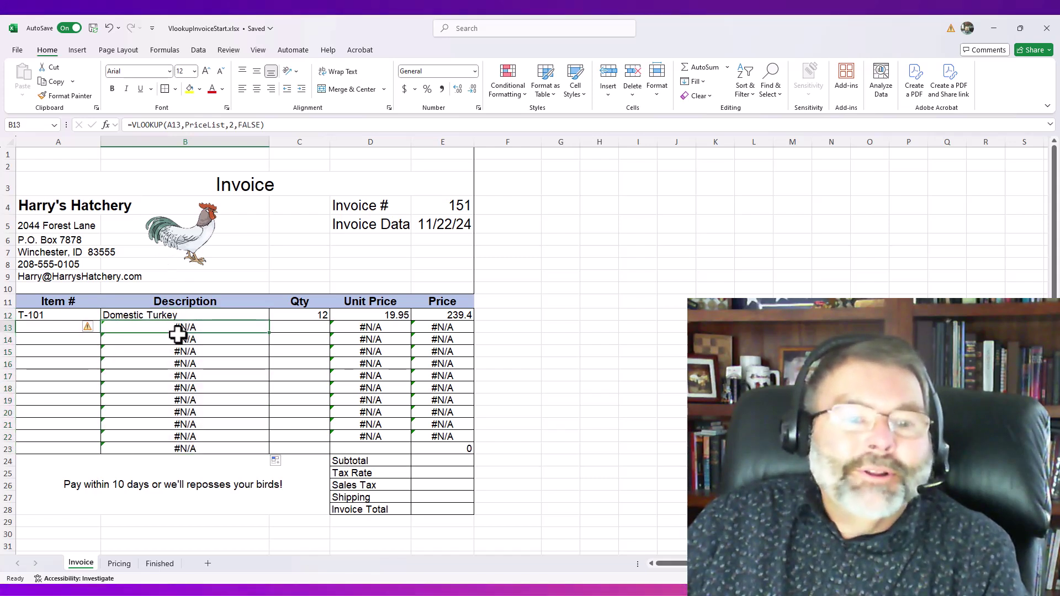
left_click(66, 327)
left_click(140, 330)
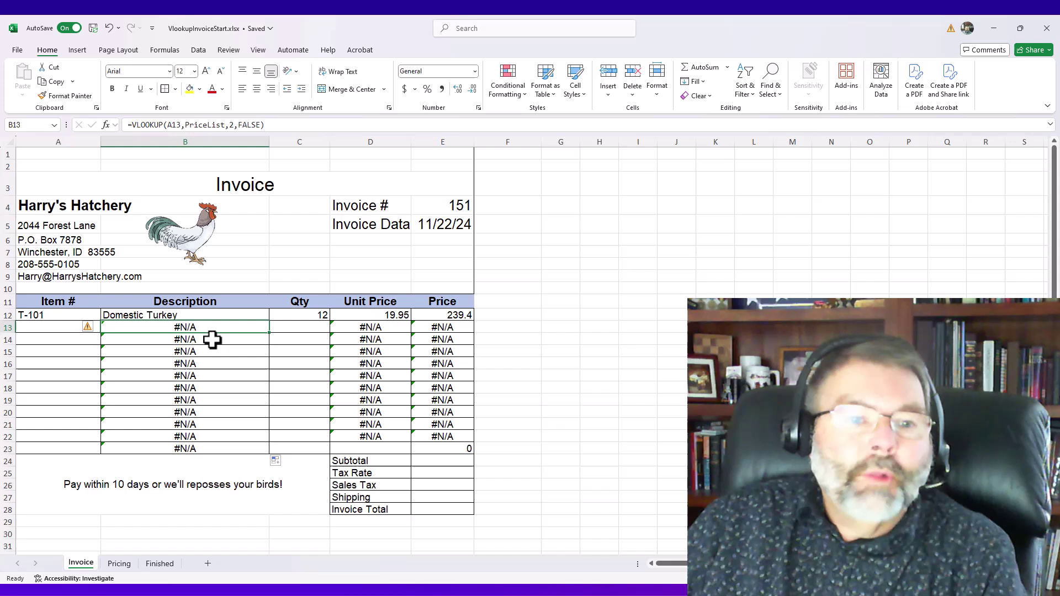
left_click(367, 339)
left_click(166, 362)
left_click(367, 351)
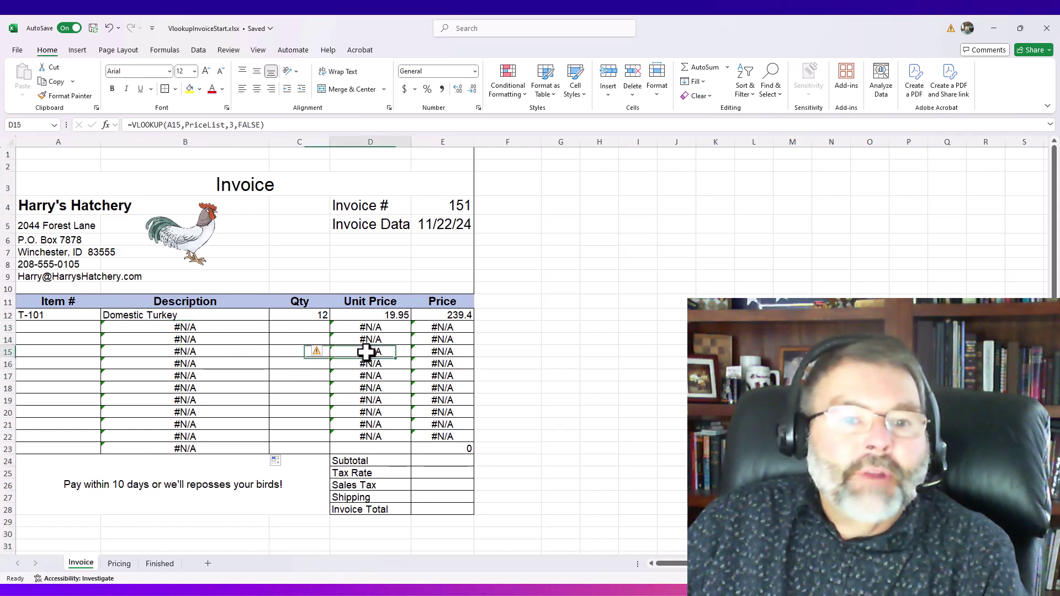
left_click(144, 376)
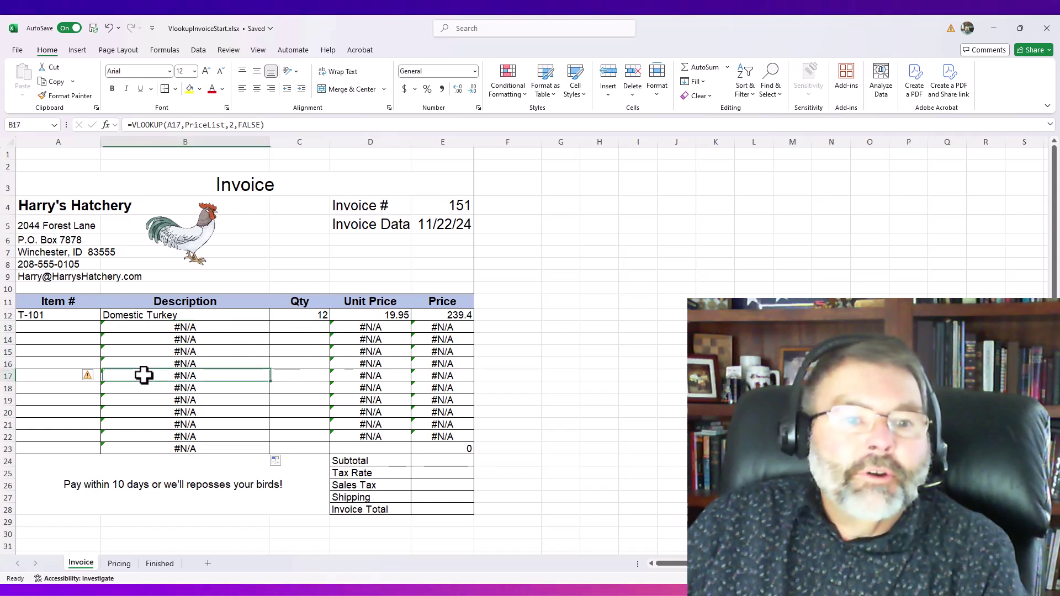
left_click(172, 315)
double_click(177, 320)
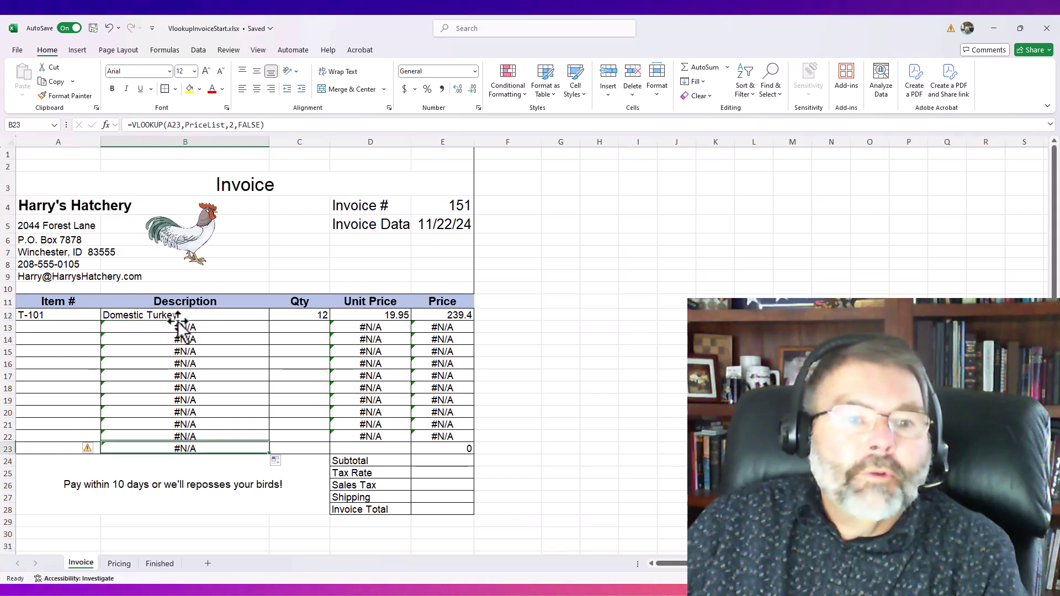
left_click(374, 315)
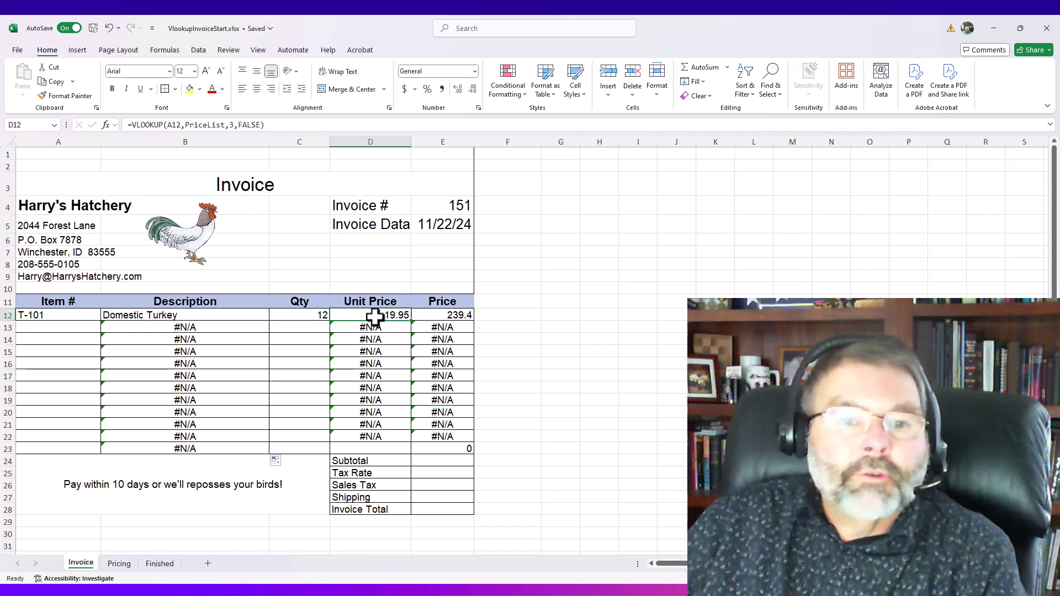
left_click(193, 314)
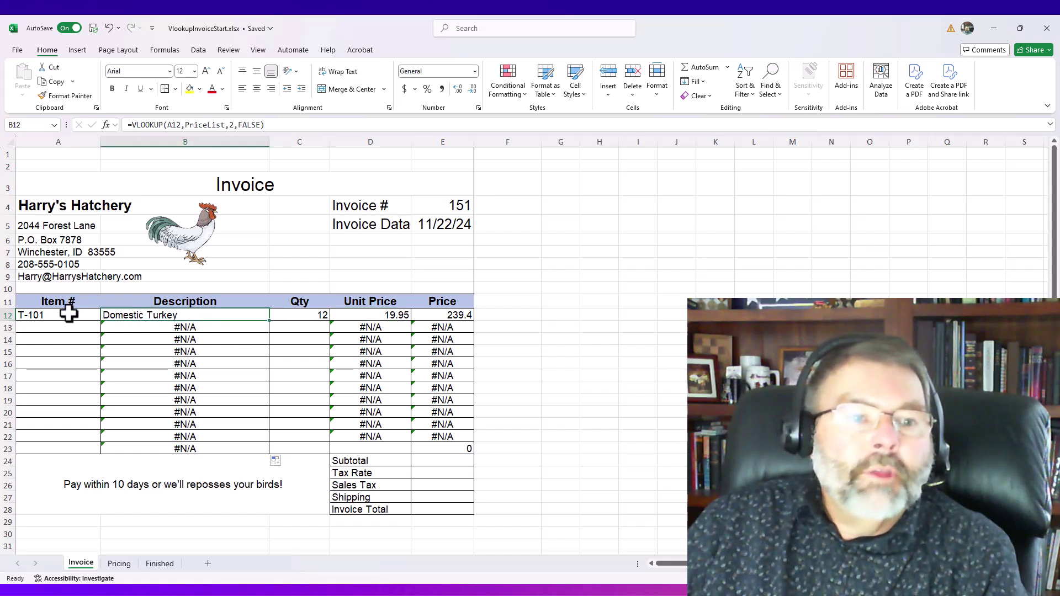
left_click(35, 329)
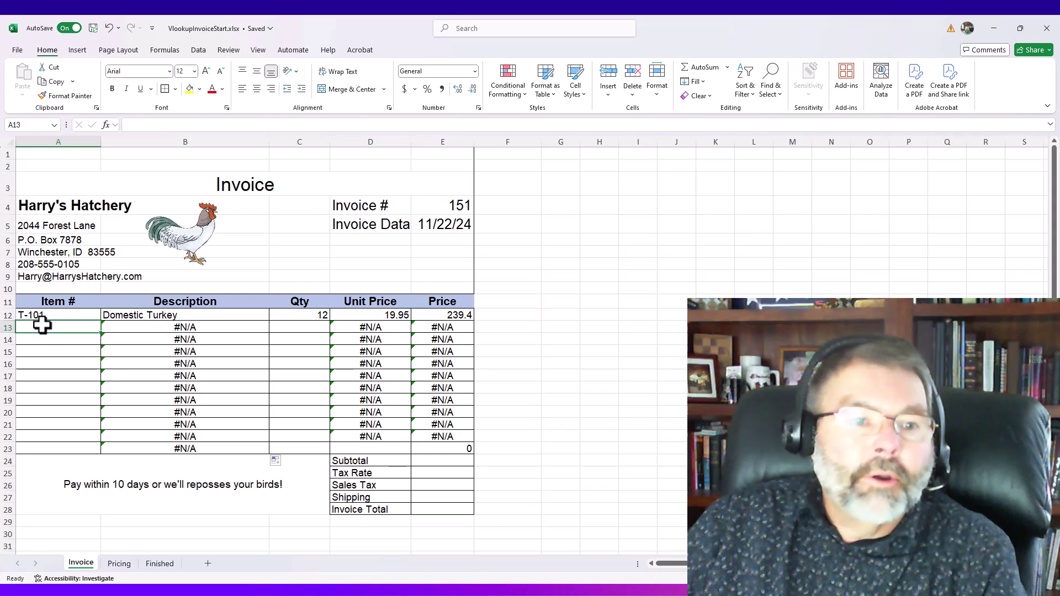
Clear the item number in A12 to see how the lookup formulas react, and undo the deletion.
left_click(23, 315)
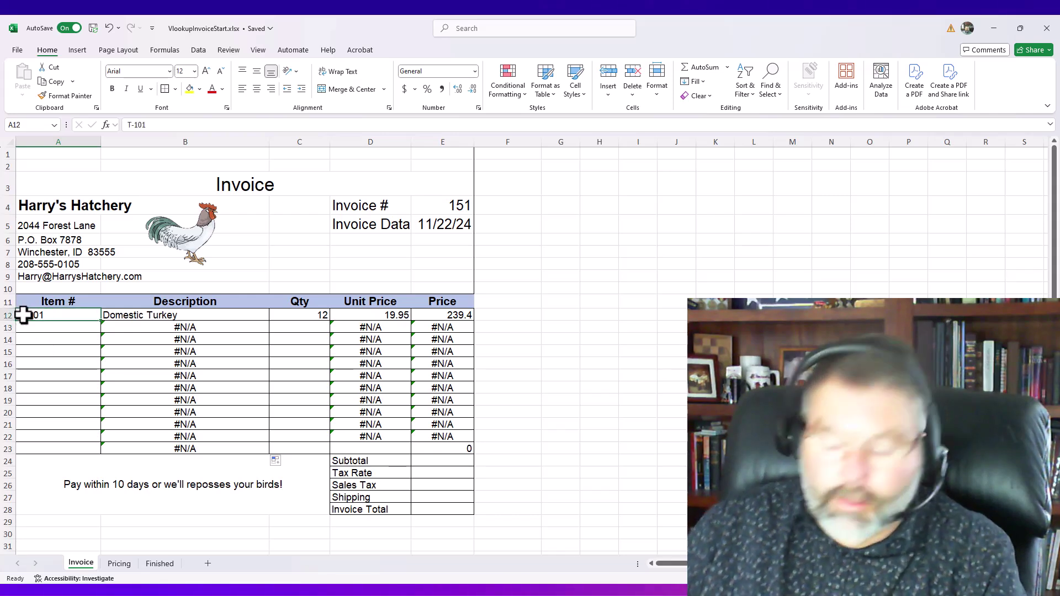
key("Delete")
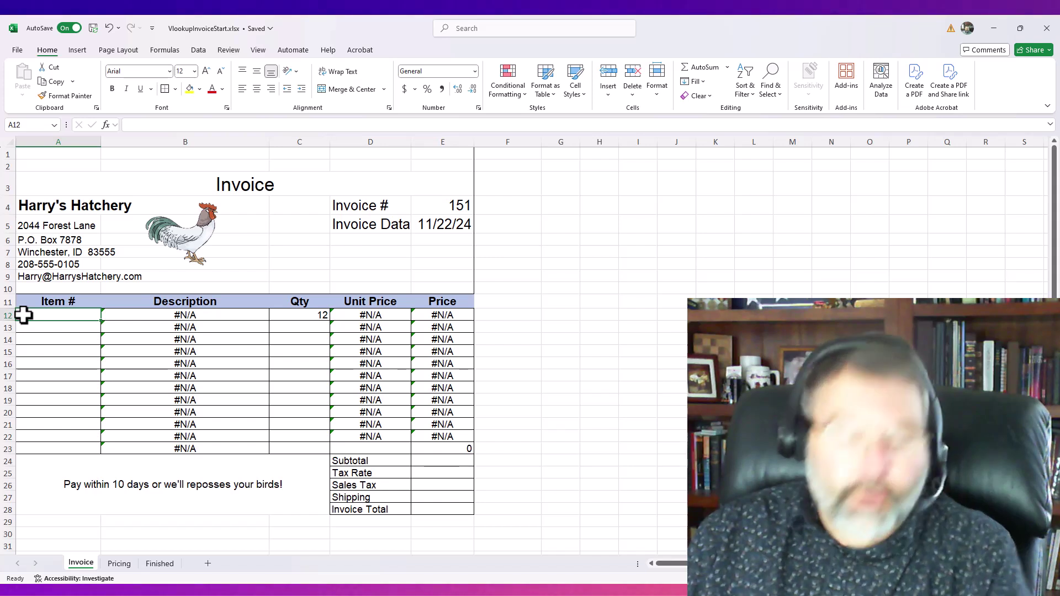
key("ctrl+z")
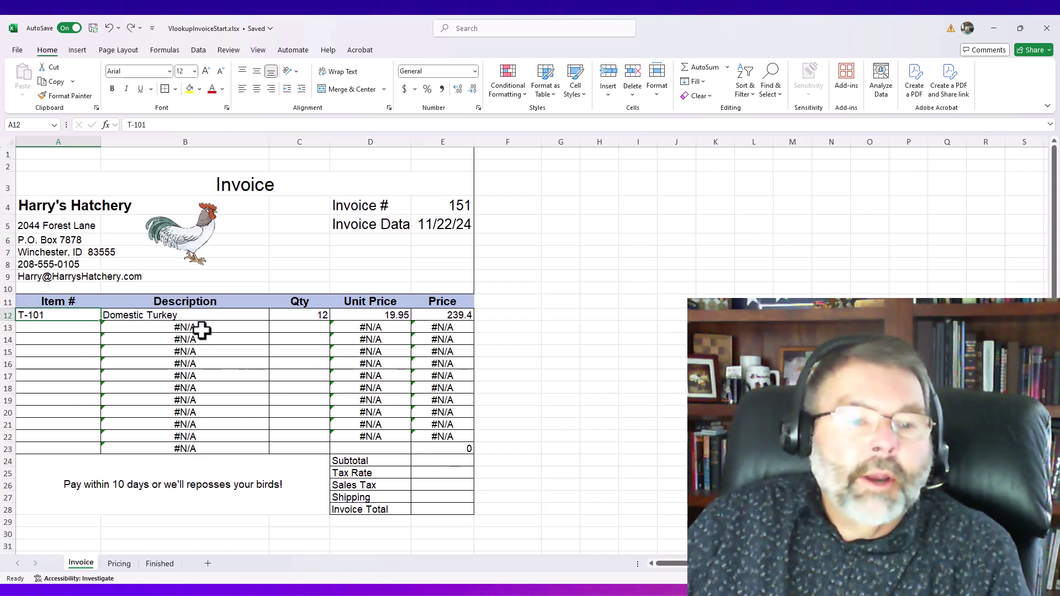
left_click(144, 317)
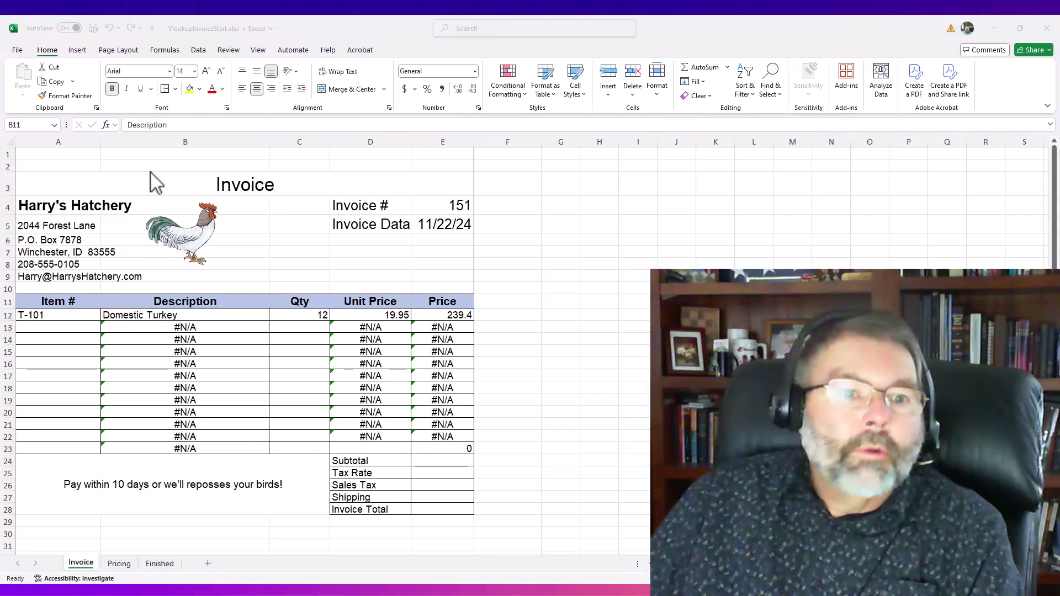
Wrap the description lookup in B12 in a blank check so it reads =IF(ISBLANK(A12),"",VLOOKUP(A12,PriceList,2,FALSE)).
left_click(149, 315)
left_click(148, 315)
double_click(148, 315)
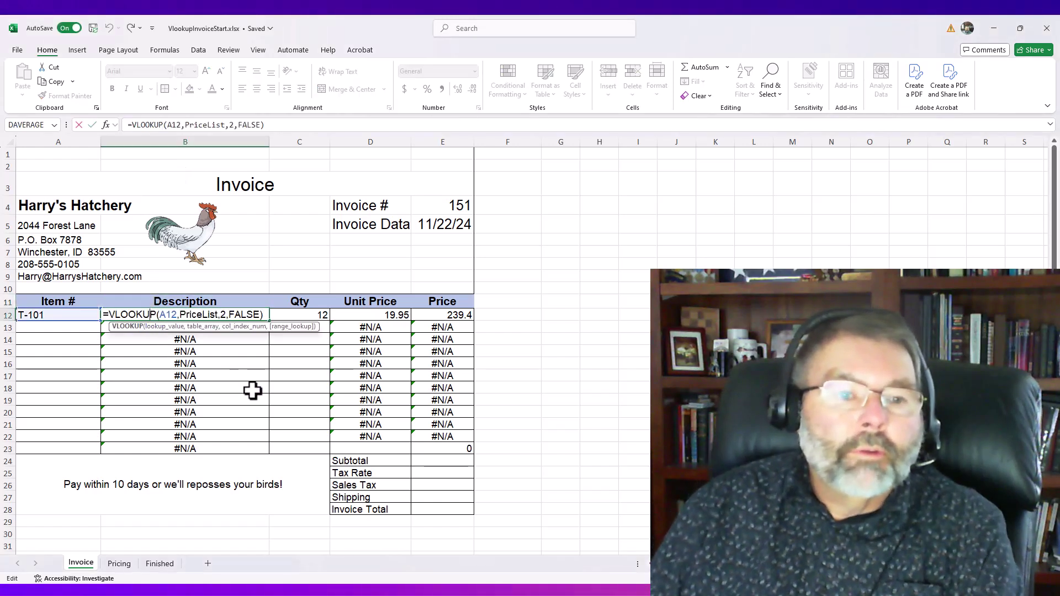
key("Home")
key("Right")
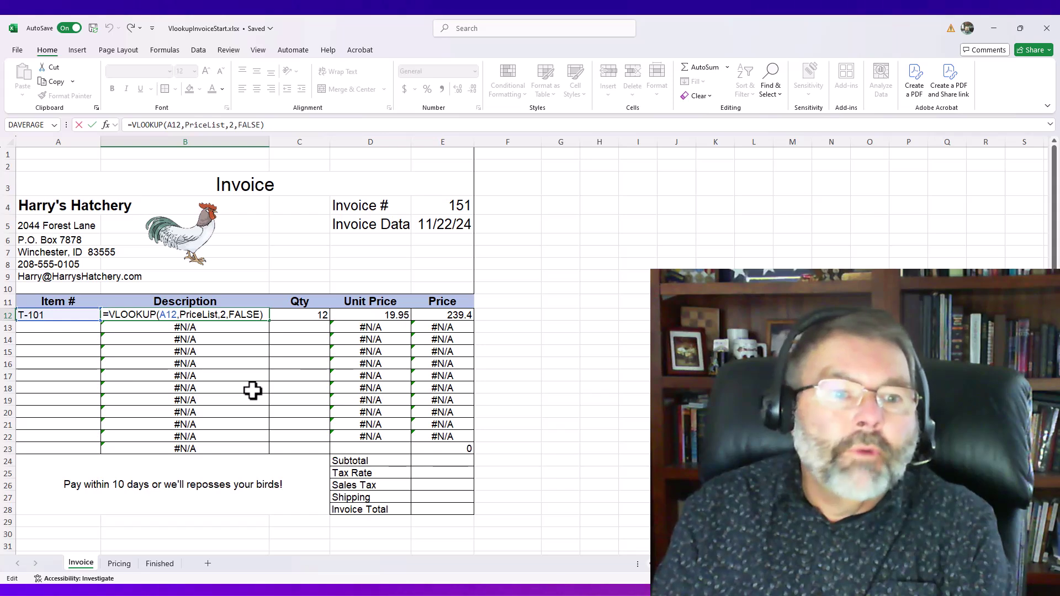
type("If(")
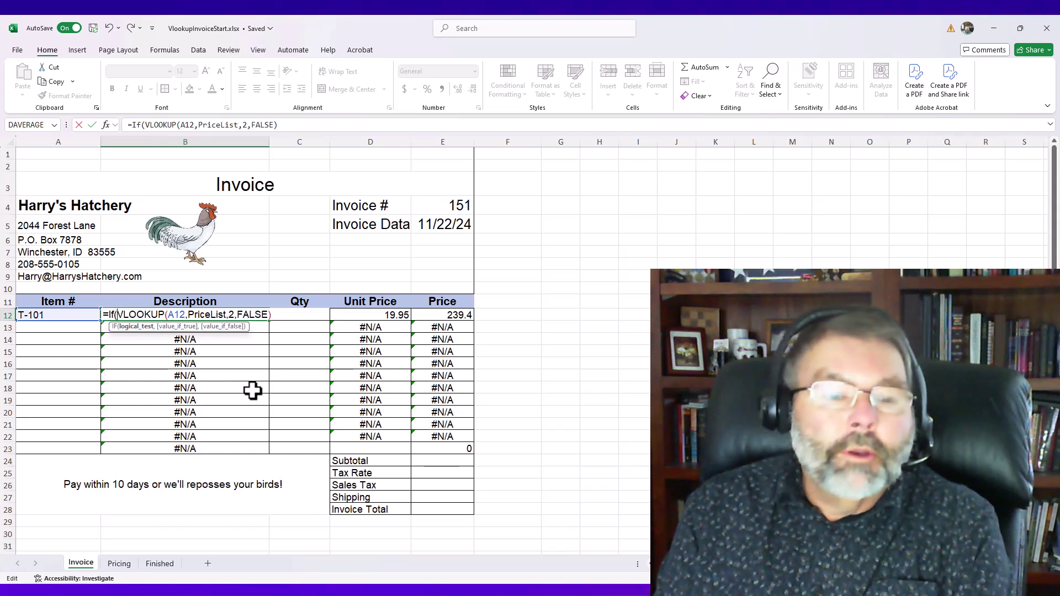
type("isb")
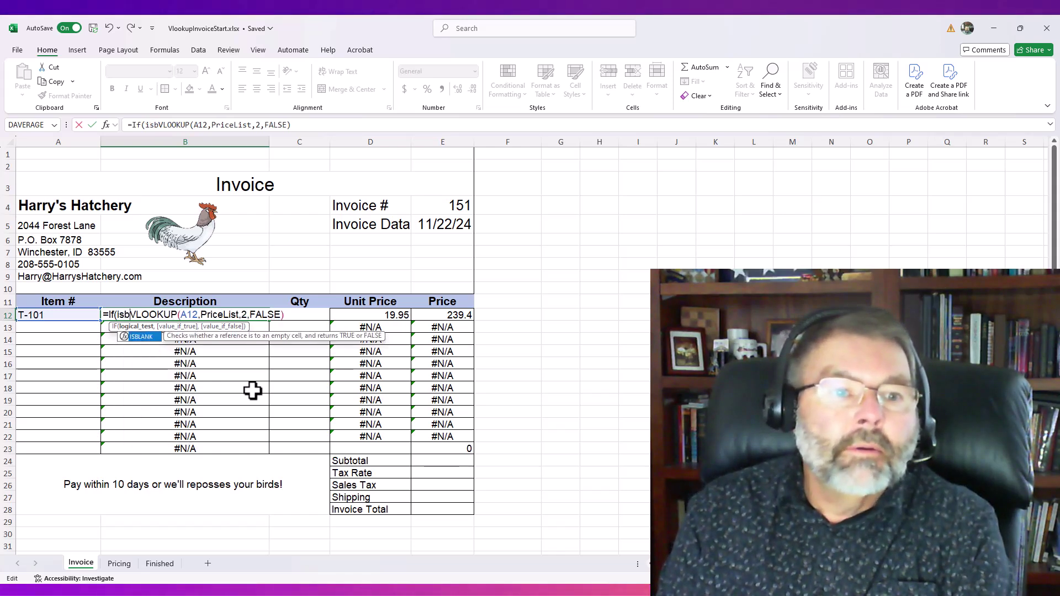
type("lan")
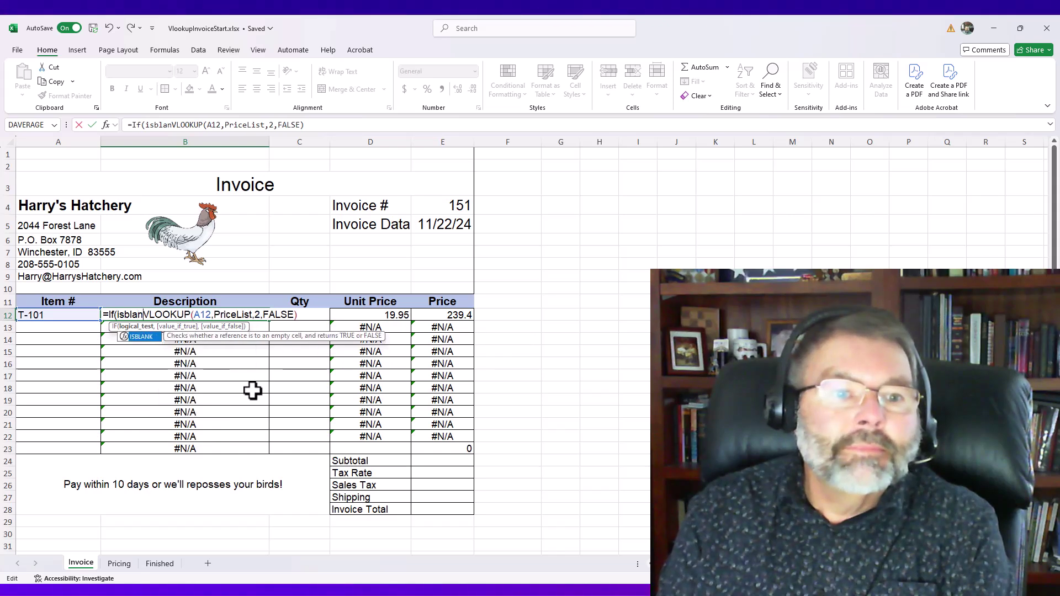
type("k(")
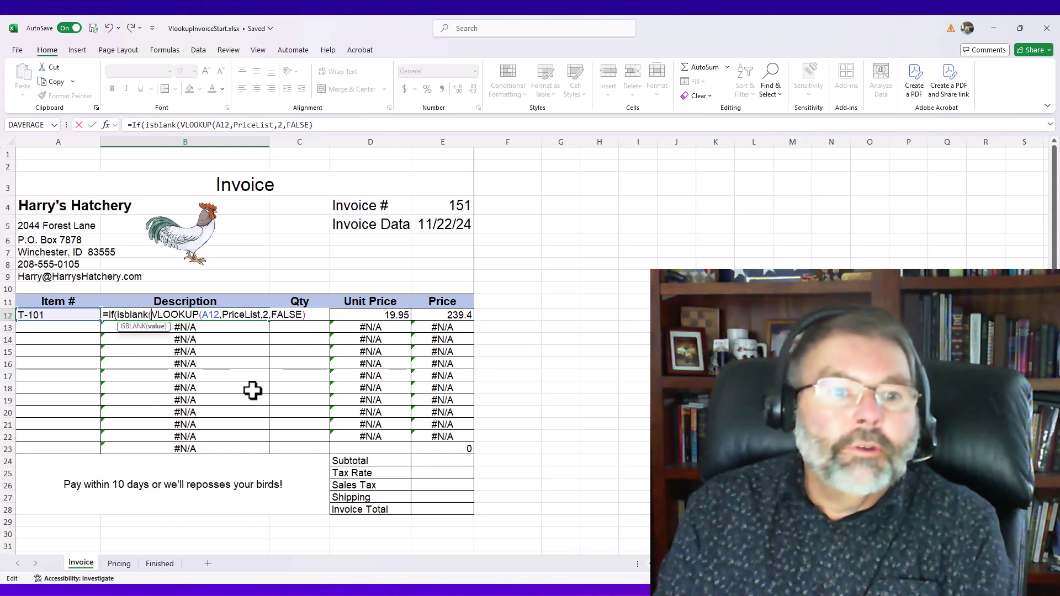
type("A12")
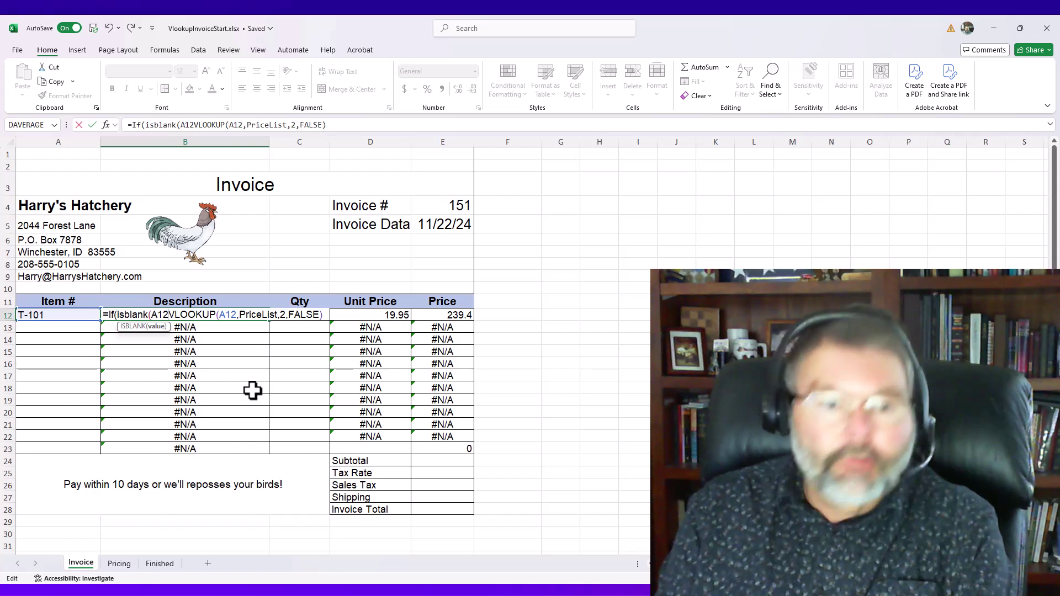
type(")")
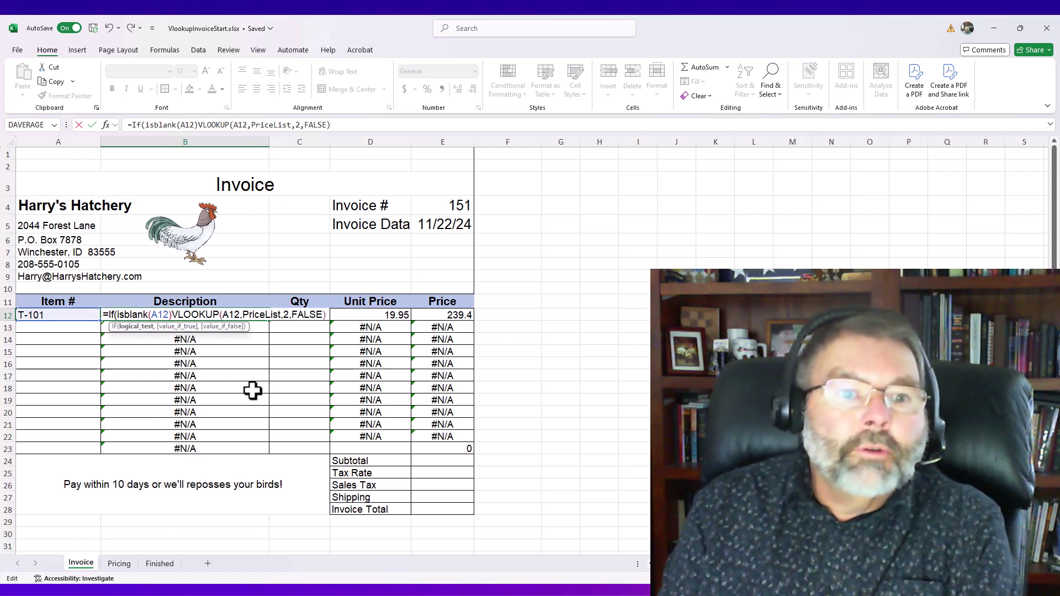
type(",")
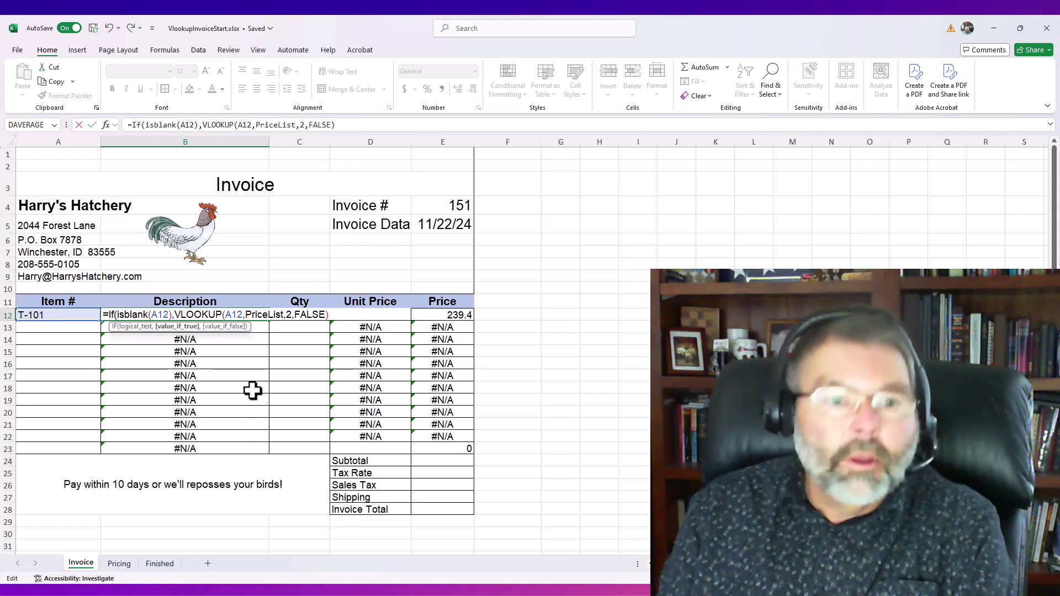
type("\"\"")
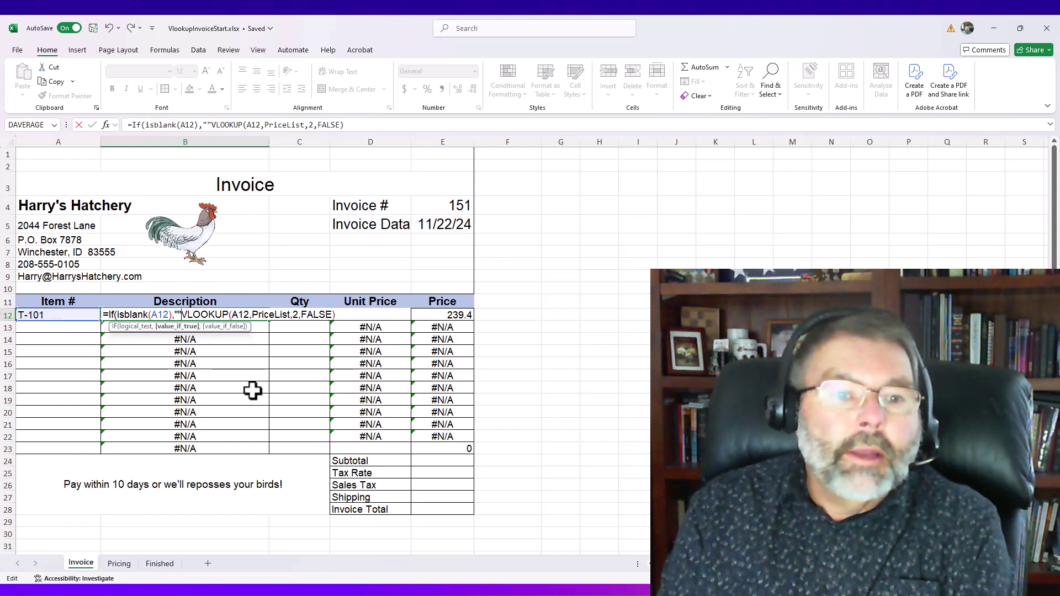
type(",")
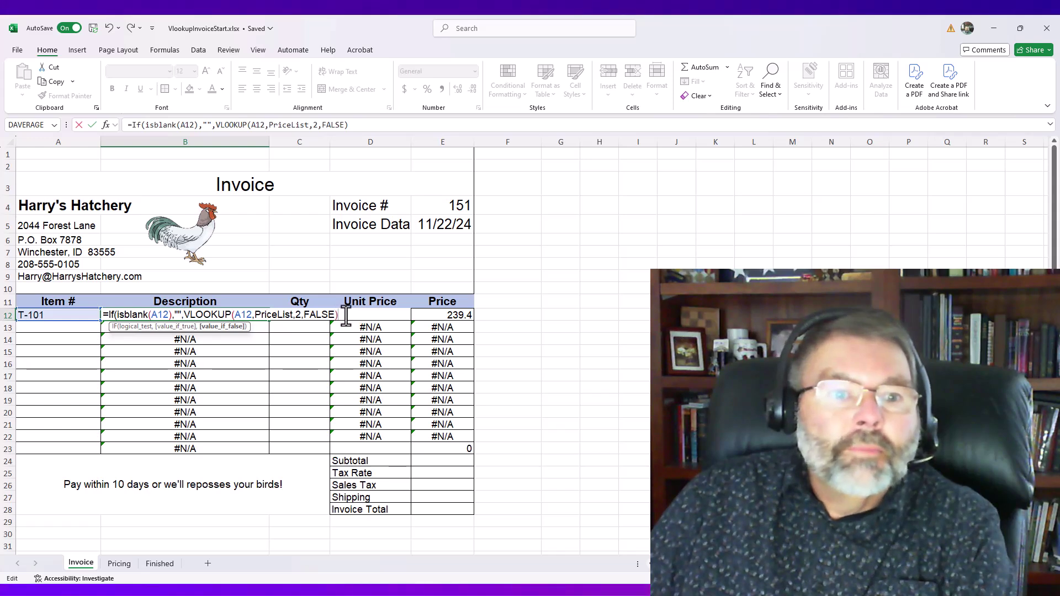
type(")")
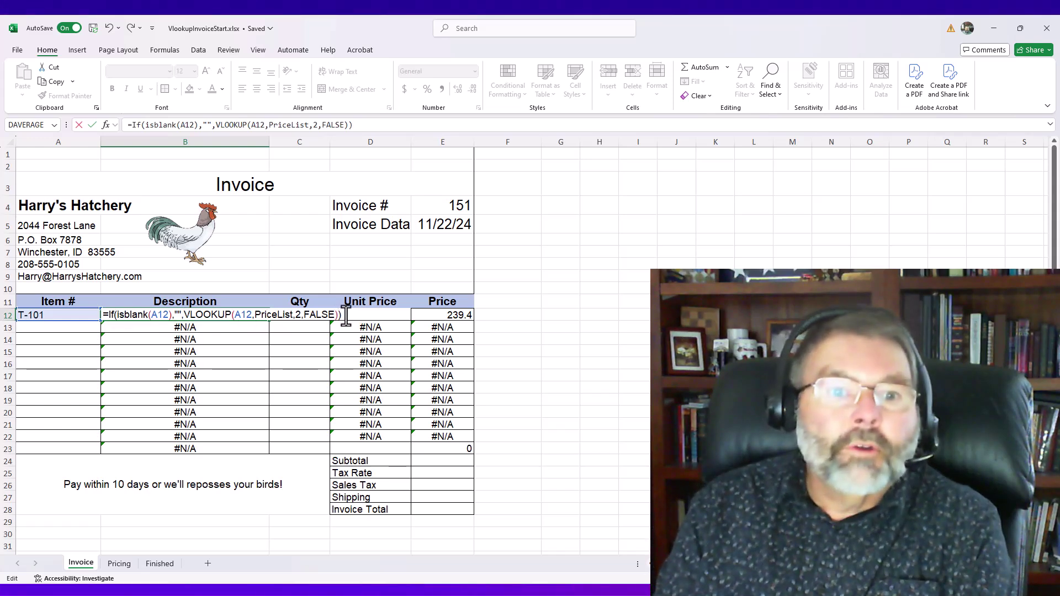
key("Return")
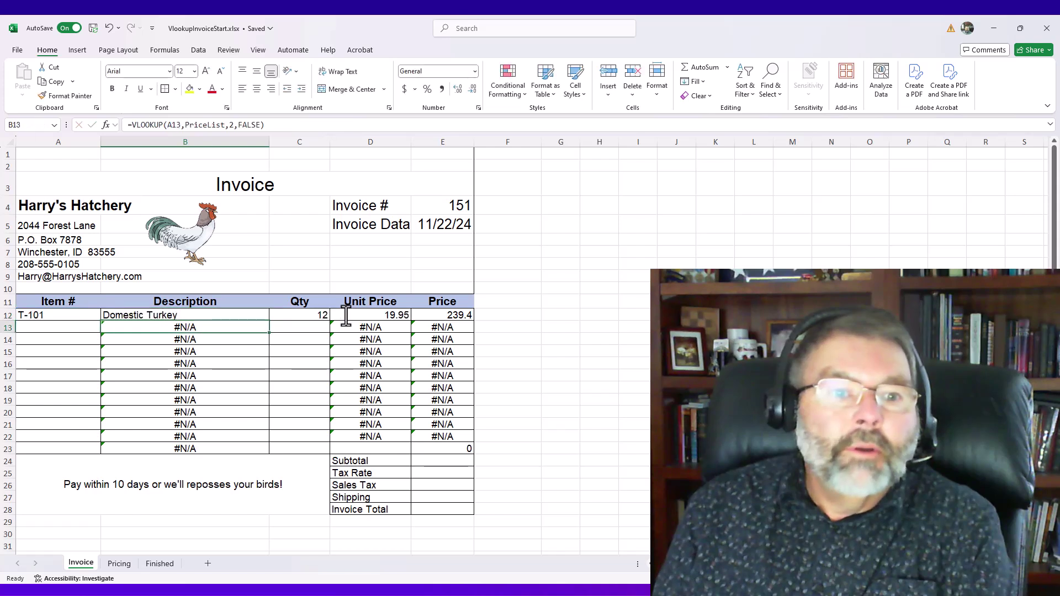
Clear the item number in A12 to test the new blank check in B12, and undo the deletion.
key("Up")
key("Left")
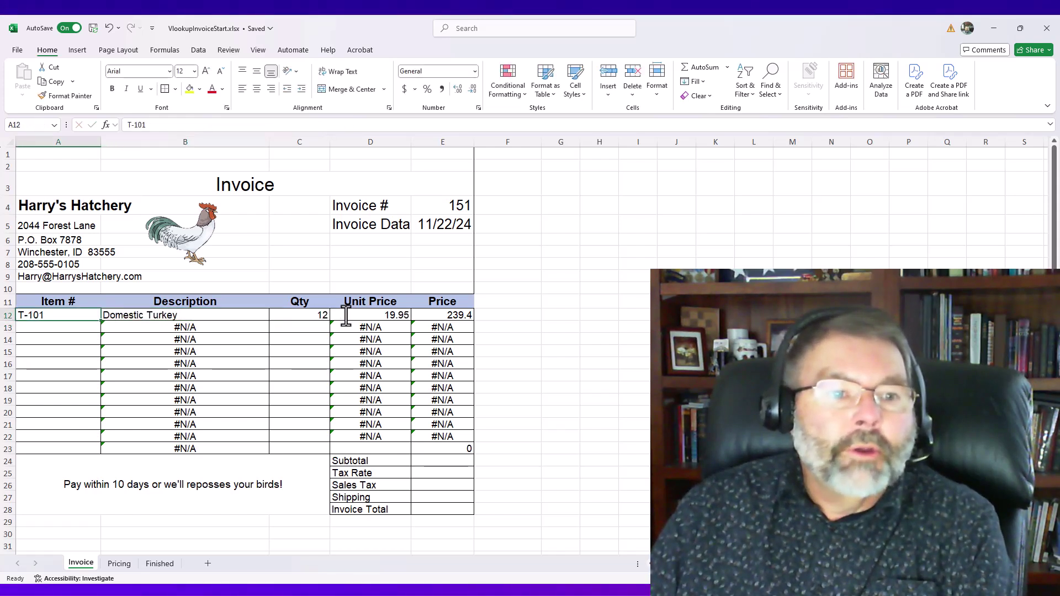
key("Delete")
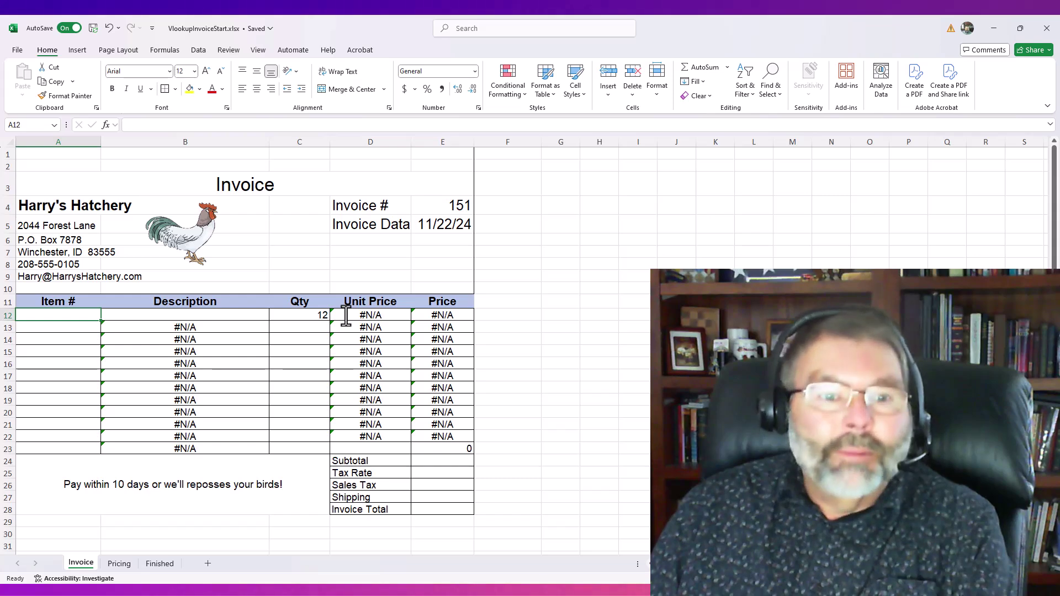
key("Right")
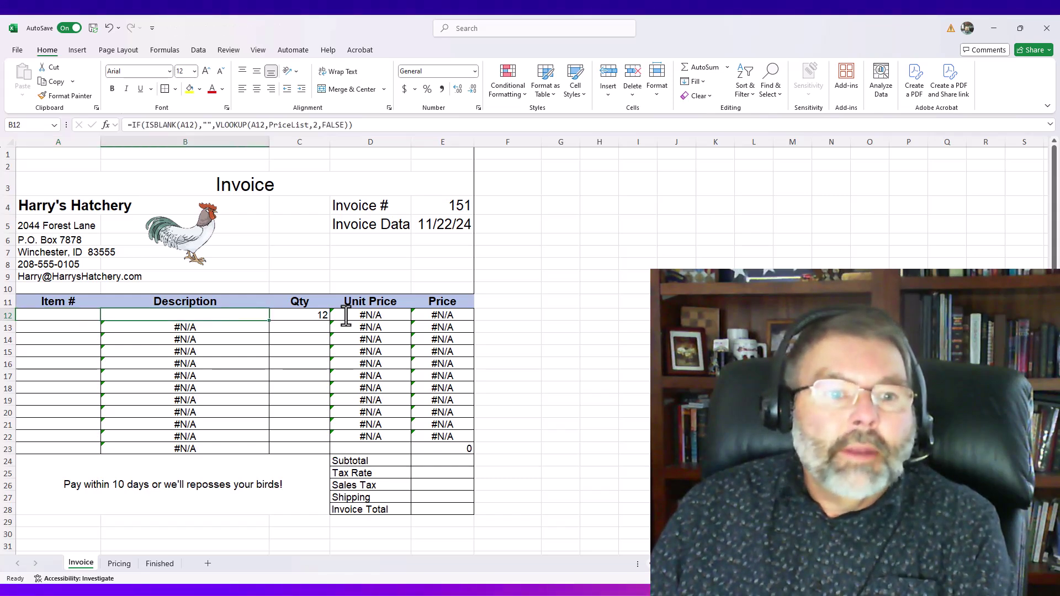
key("Left")
key("ctrl+z")
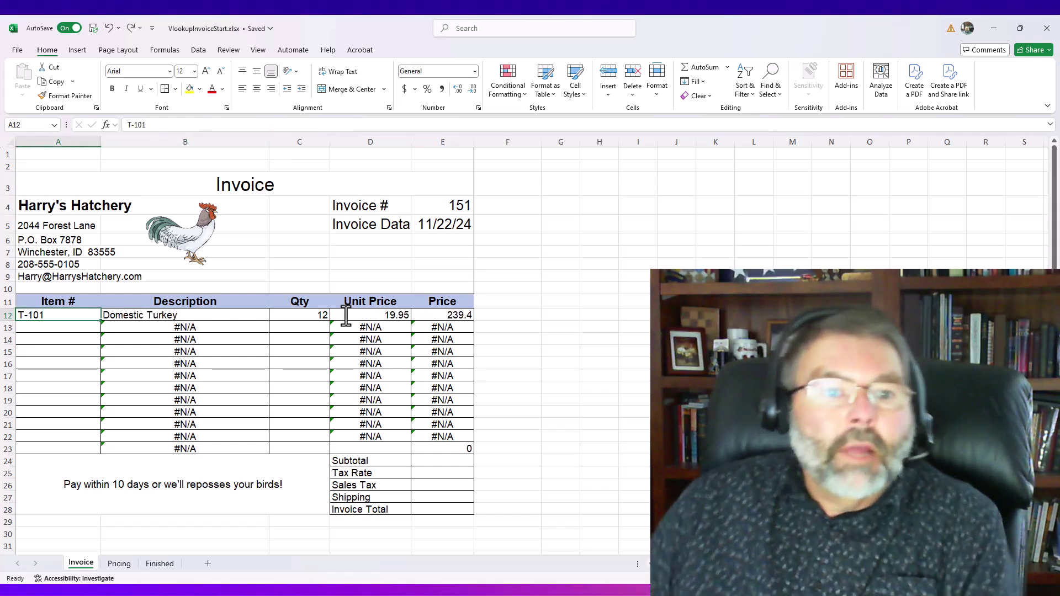
Fill the updated description formula down from B12 through B23 and copy it from B12 into the unit price cell D12.
left_click(164, 314)
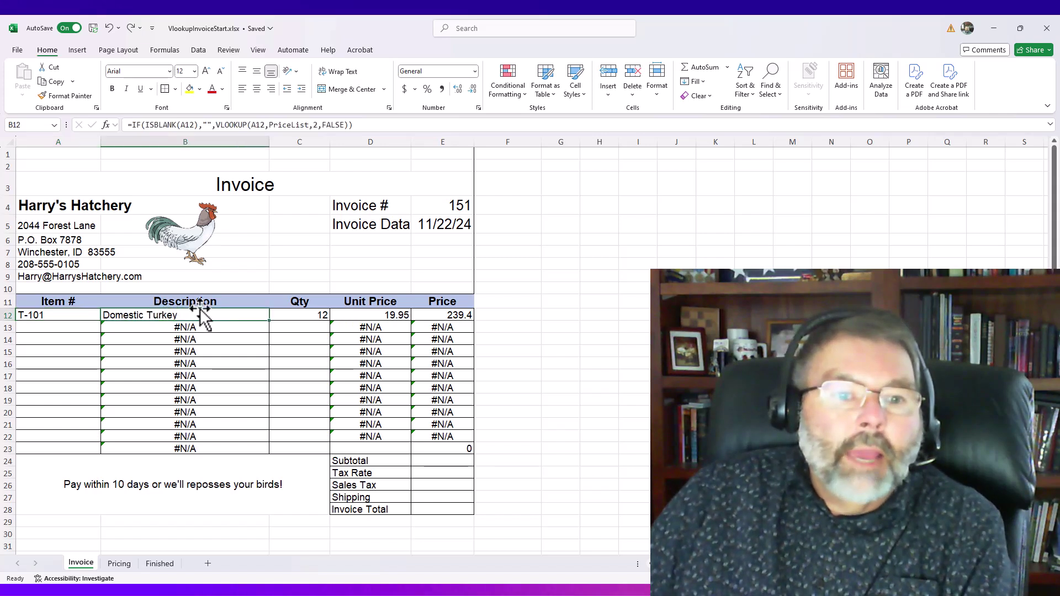
left_click_drag(270, 324, 270, 450)
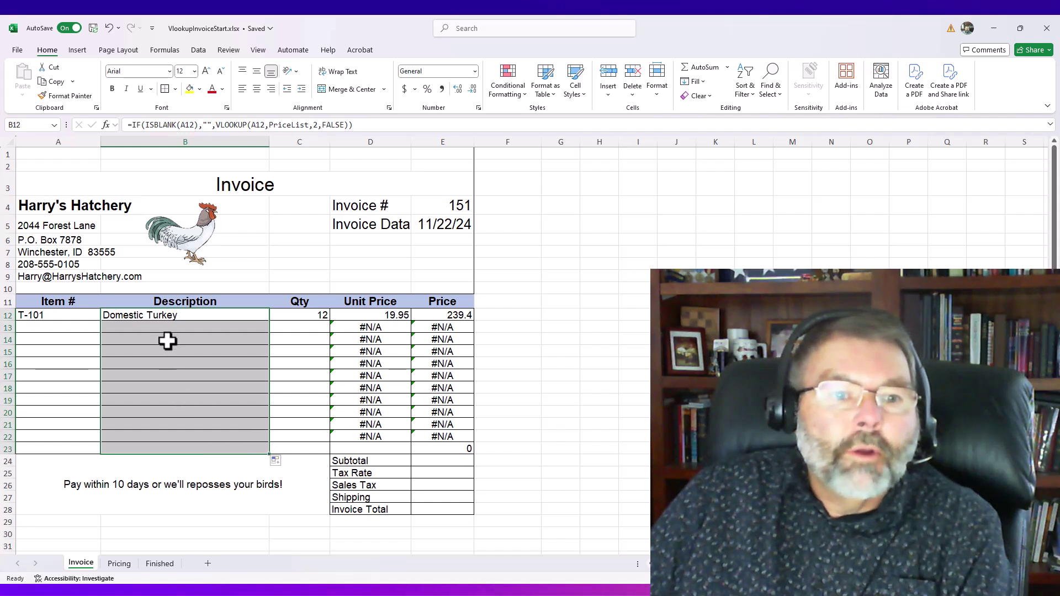
left_click(161, 316)
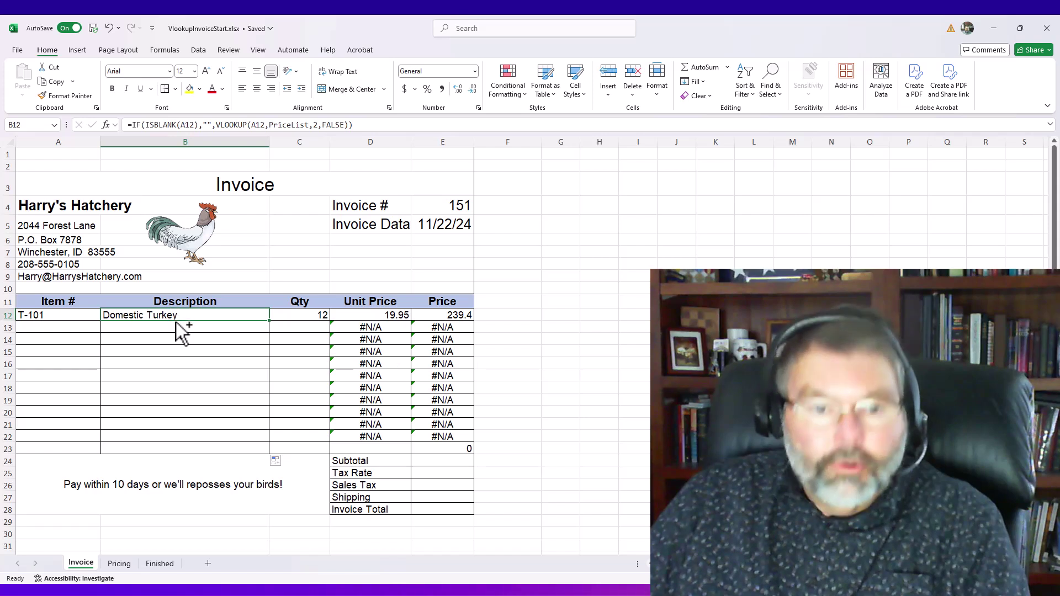
key("ctrl+c")
left_click(380, 315)
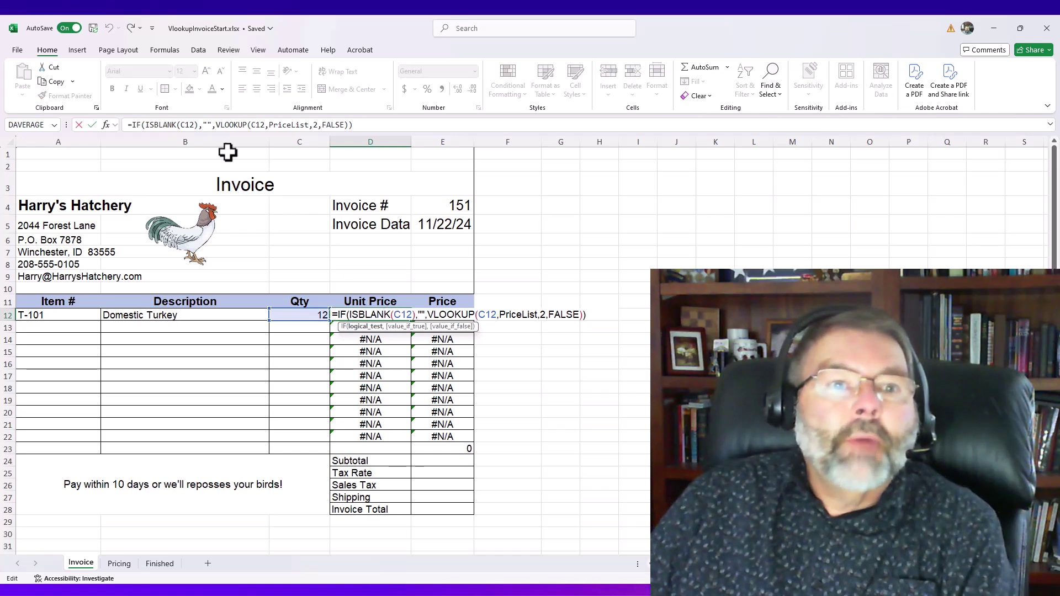
Correct the D12 formula to =IF(ISBLANK(A12),"",VLOOKUP(A12,PriceList,3,FALSE)) and fill it down through D22.
left_click(180, 126)
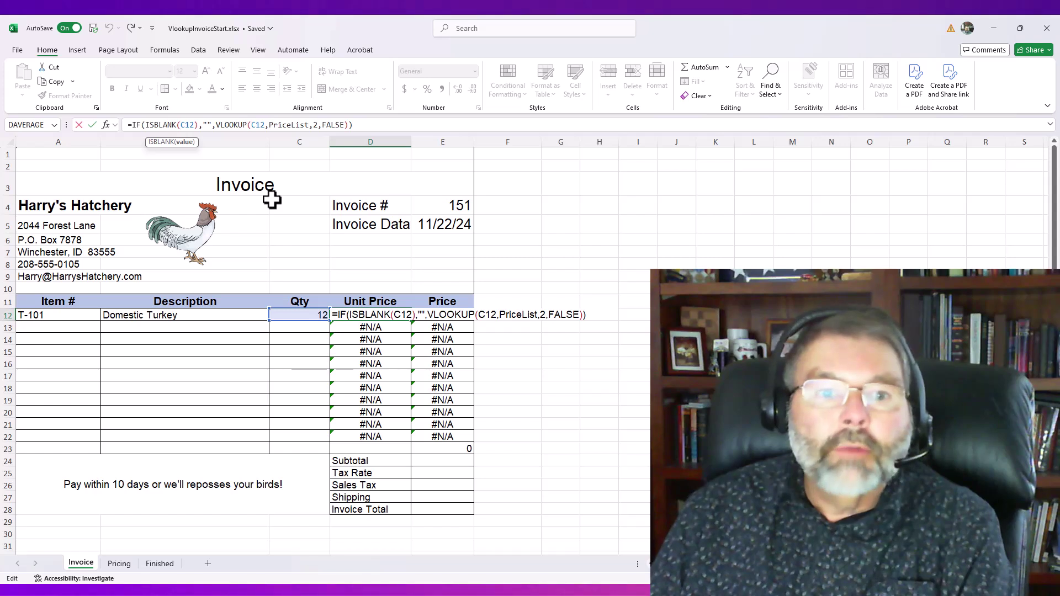
type("A")
key("Delete")
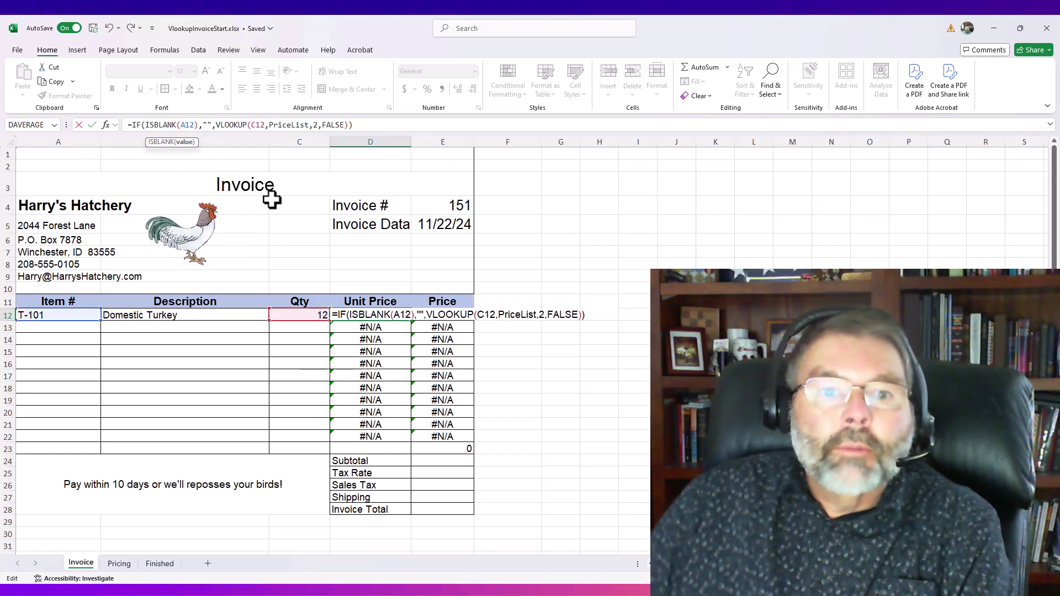
left_click(478, 315)
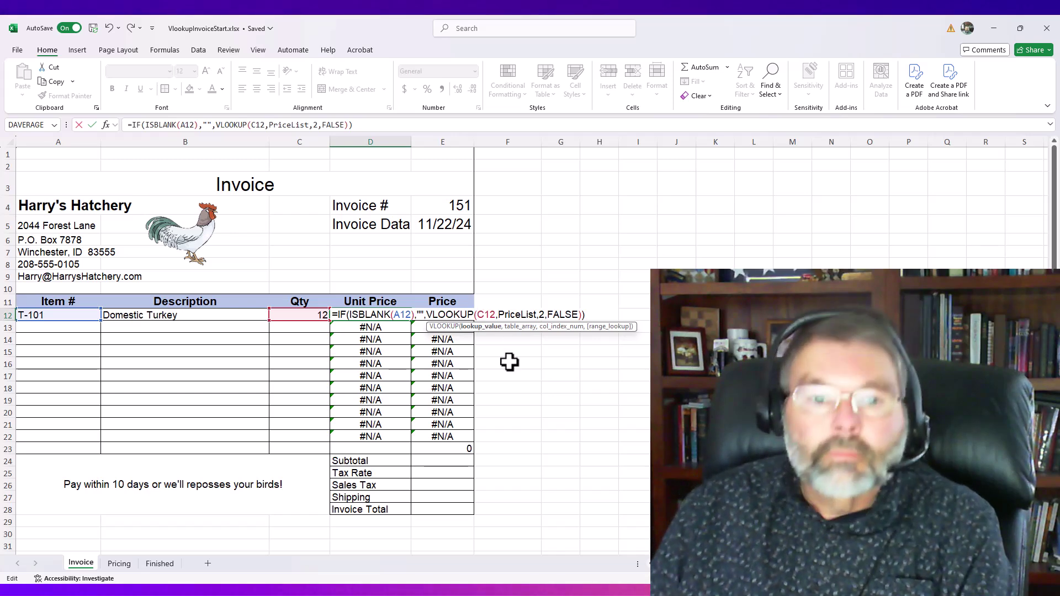
type("A")
key("Delete")
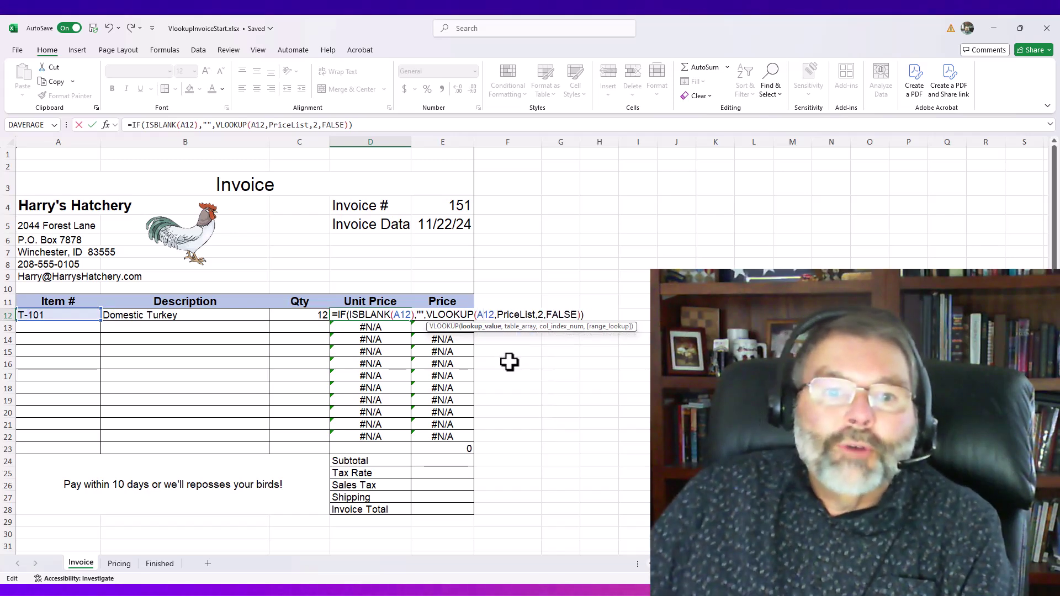
left_click(537, 315)
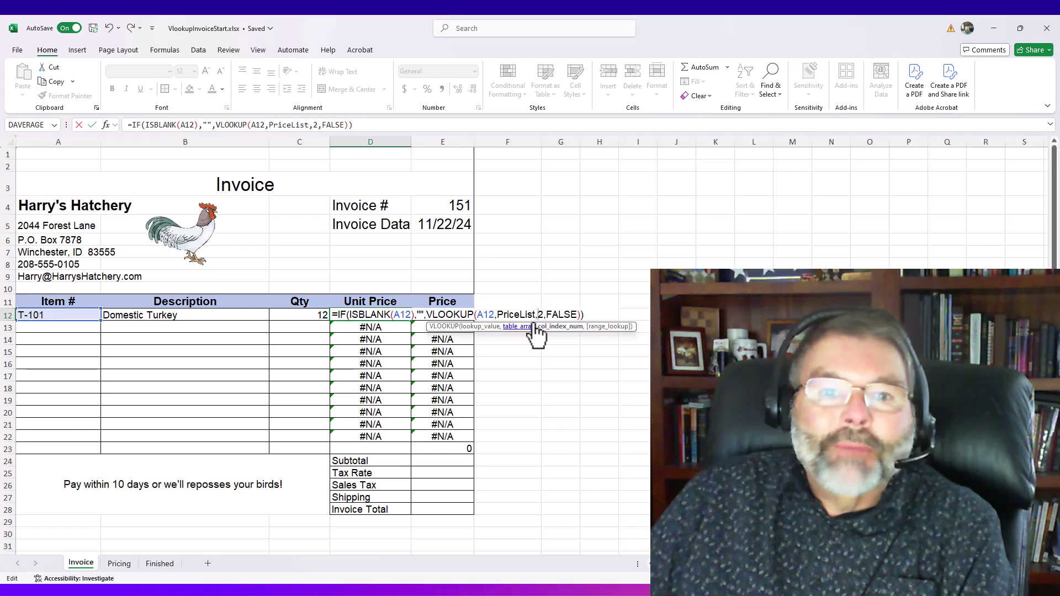
type("3")
key("Delete")
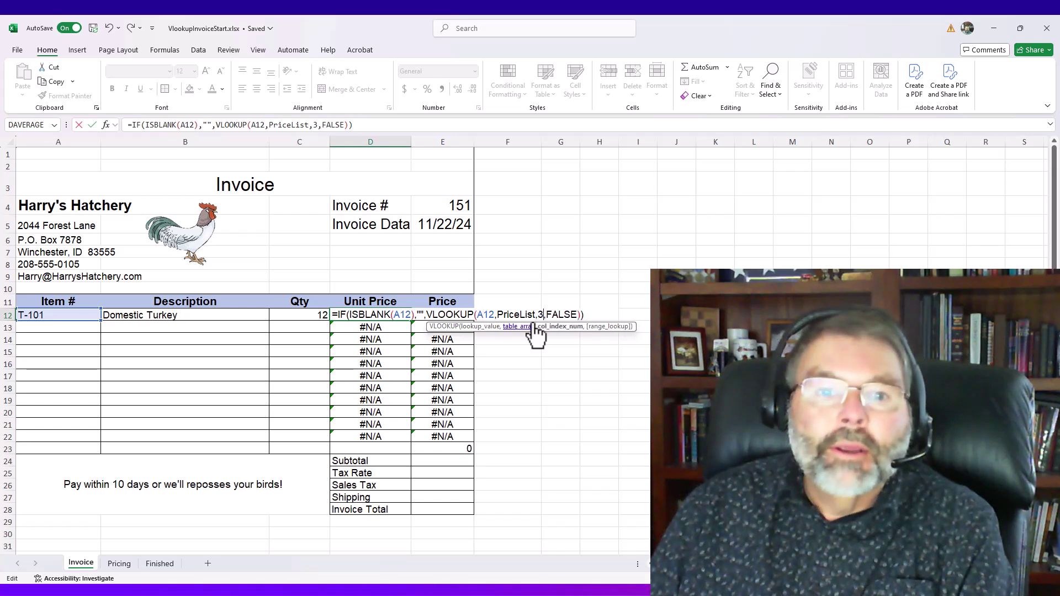
key("ctrl+Return")
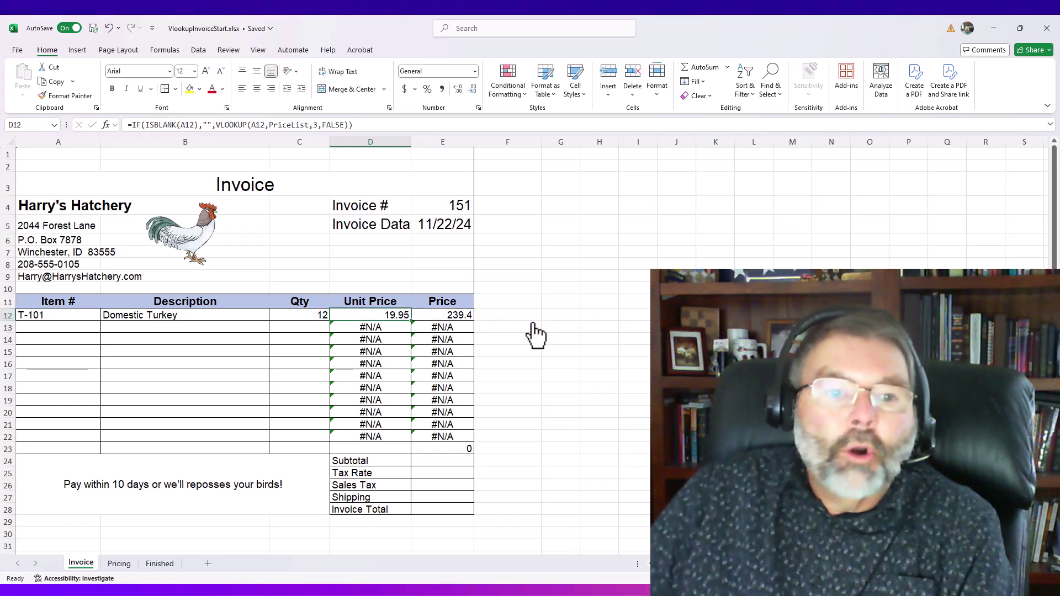
double_click(415, 323)
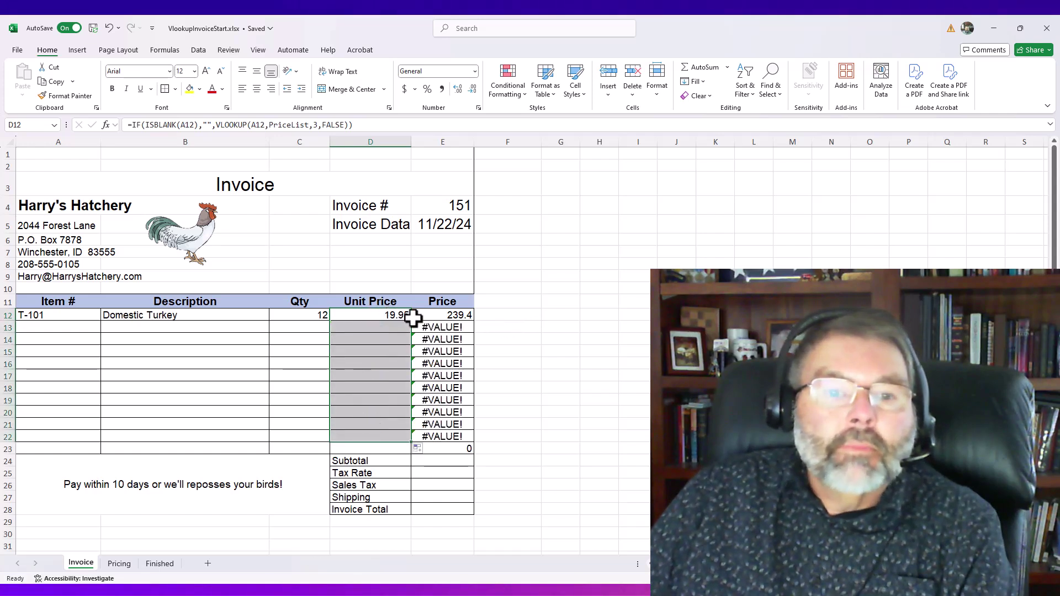
Examine the price formulas in E12 and E13 against the item number and description cells of the empty lines.
left_click(435, 317)
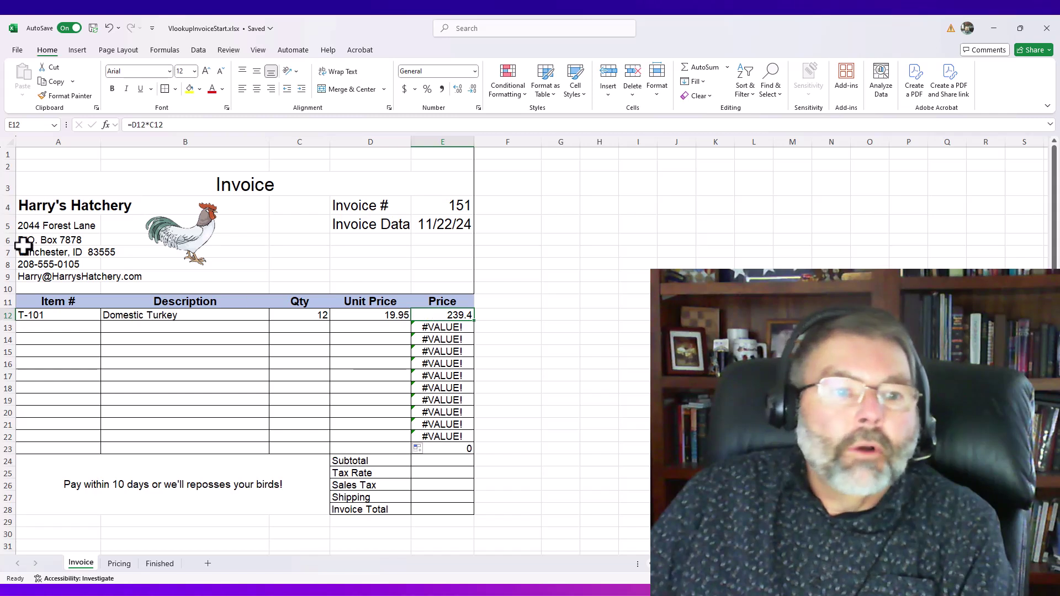
left_click(60, 330)
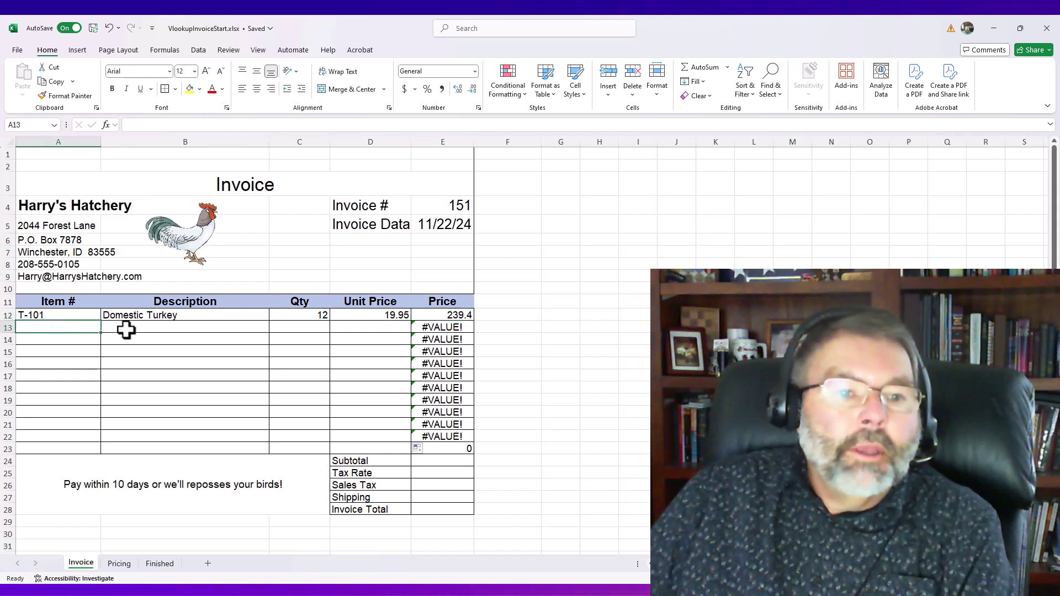
left_click(125, 329)
left_click(68, 354)
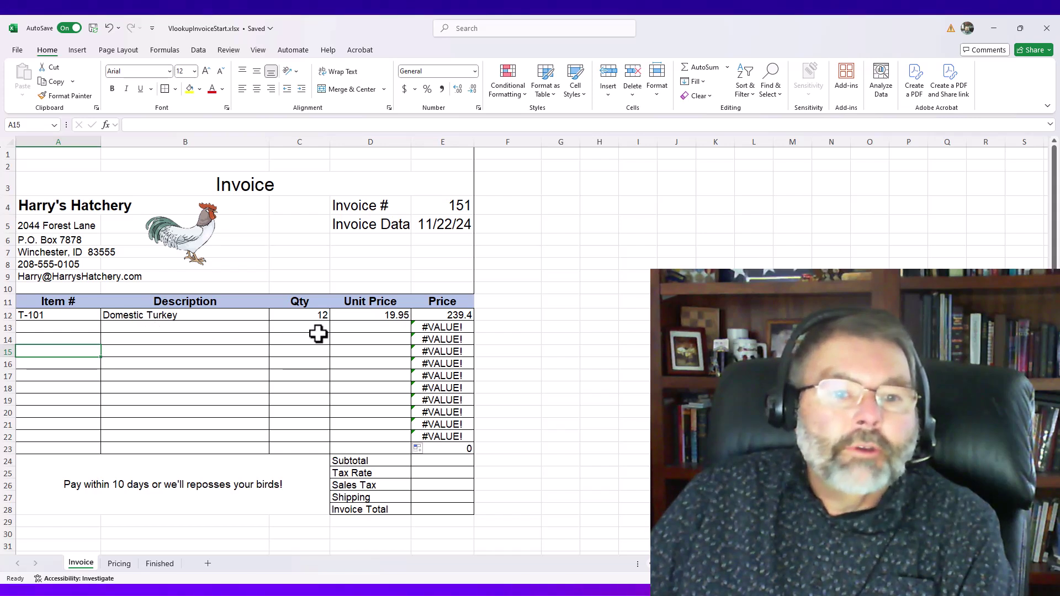
left_click(449, 327)
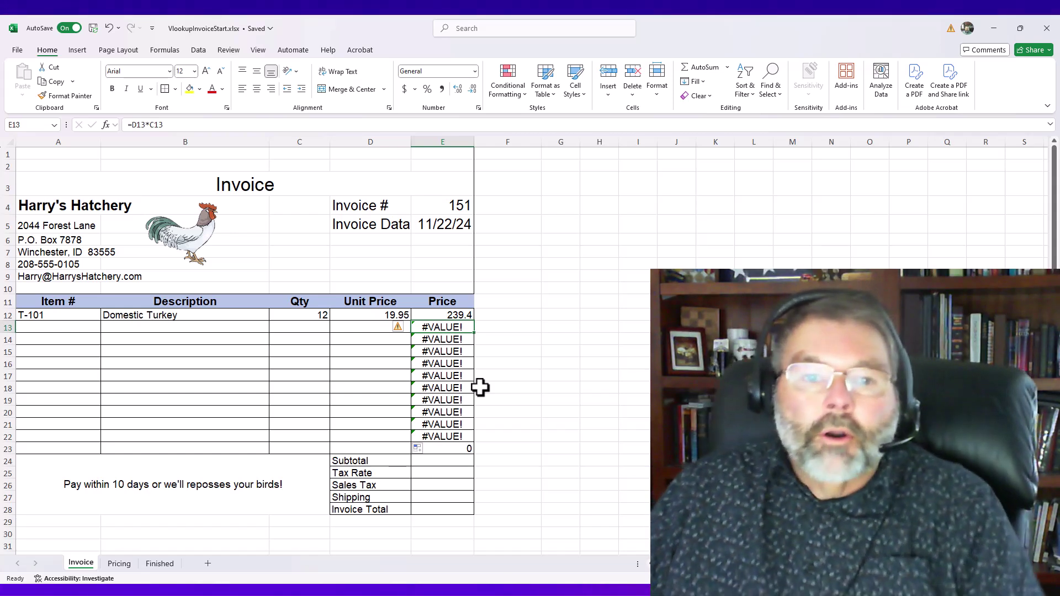
left_click(450, 311)
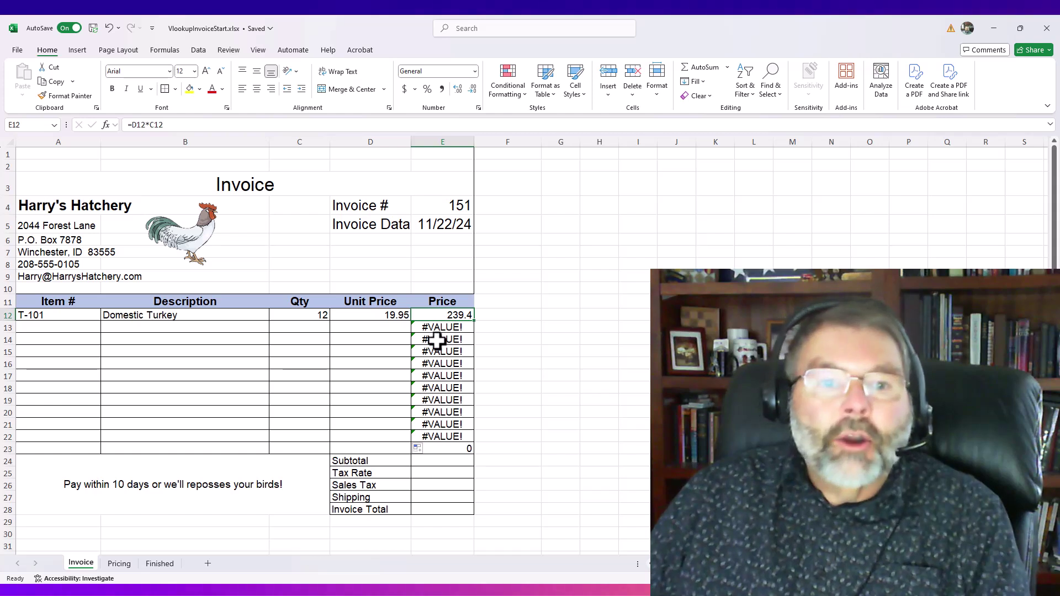
left_click(433, 327)
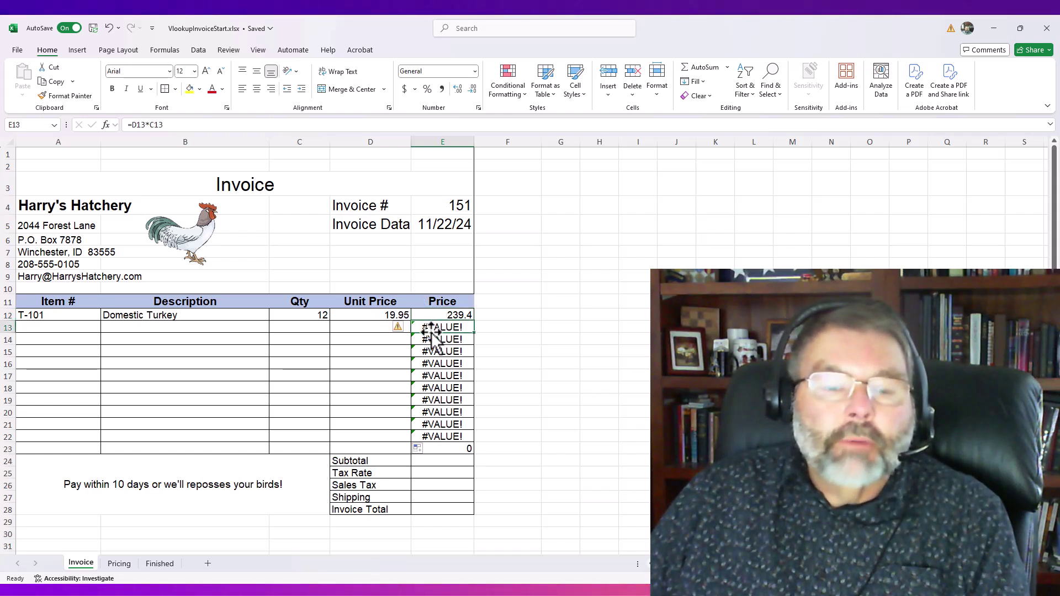
Change the price formula in E12 to =IF(ISERROR(C12*D12),"",D12*C12) so that calculation errors give an empty cell.
left_click(440, 316)
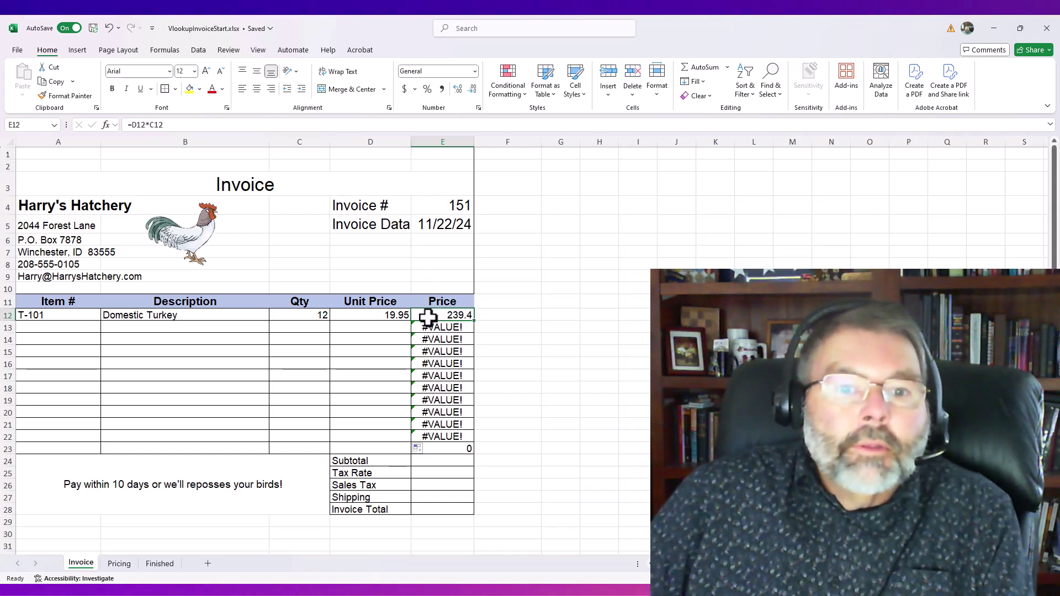
double_click(428, 316)
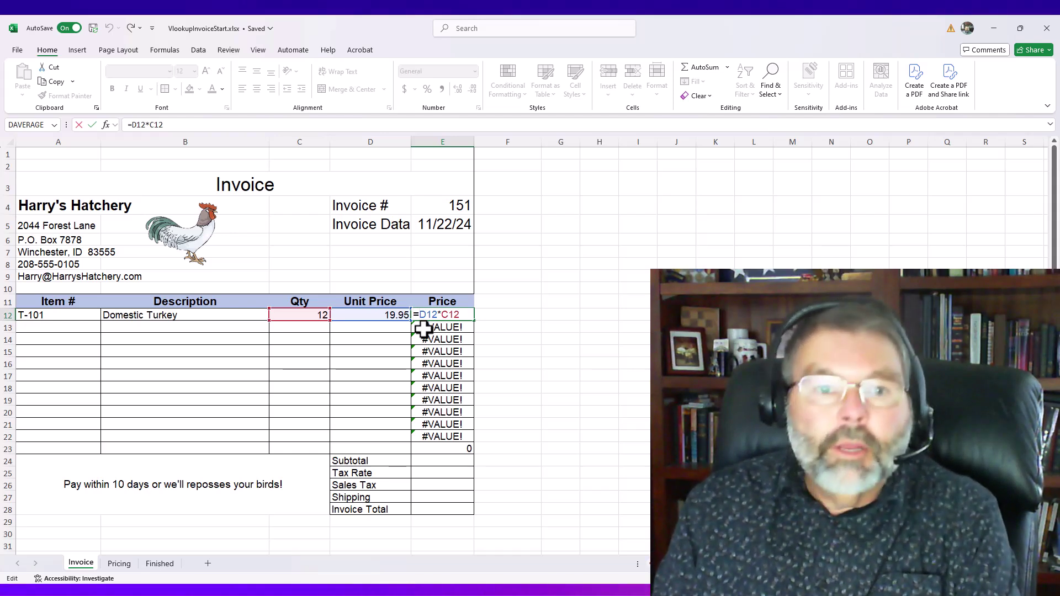
type("if")
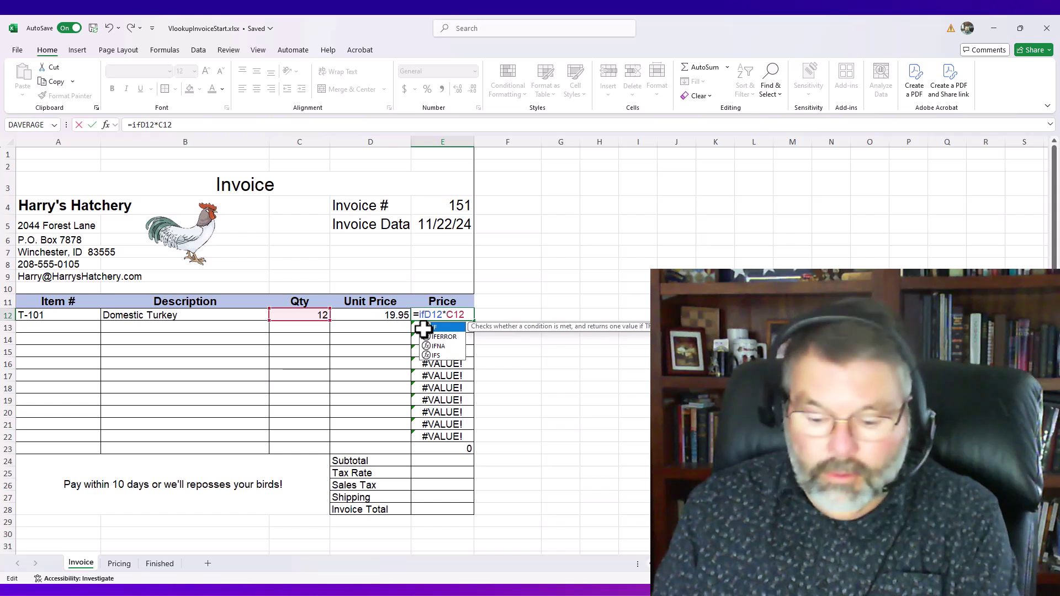
type("(")
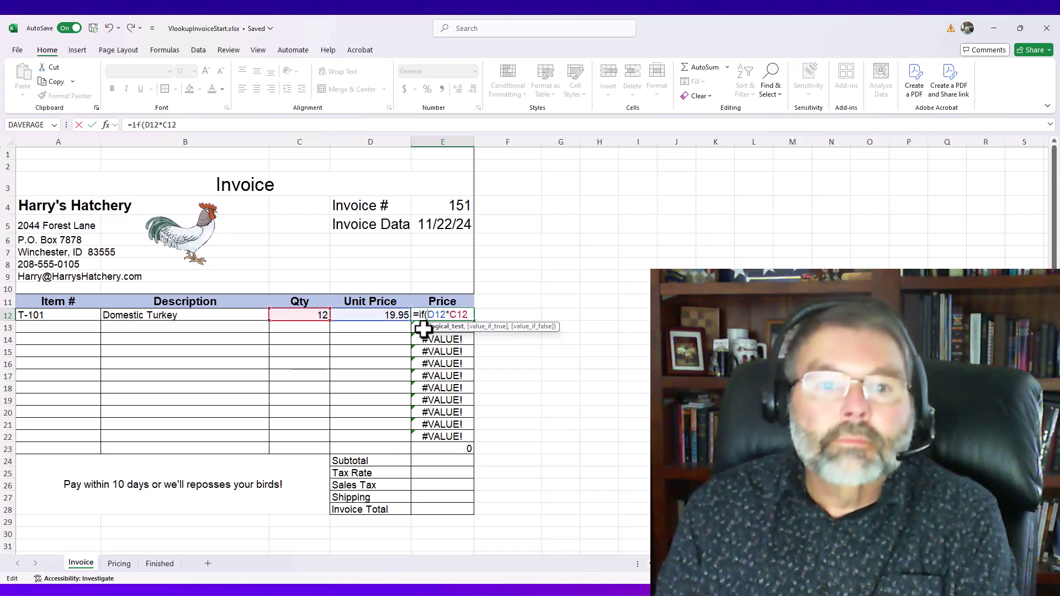
type("iserror")
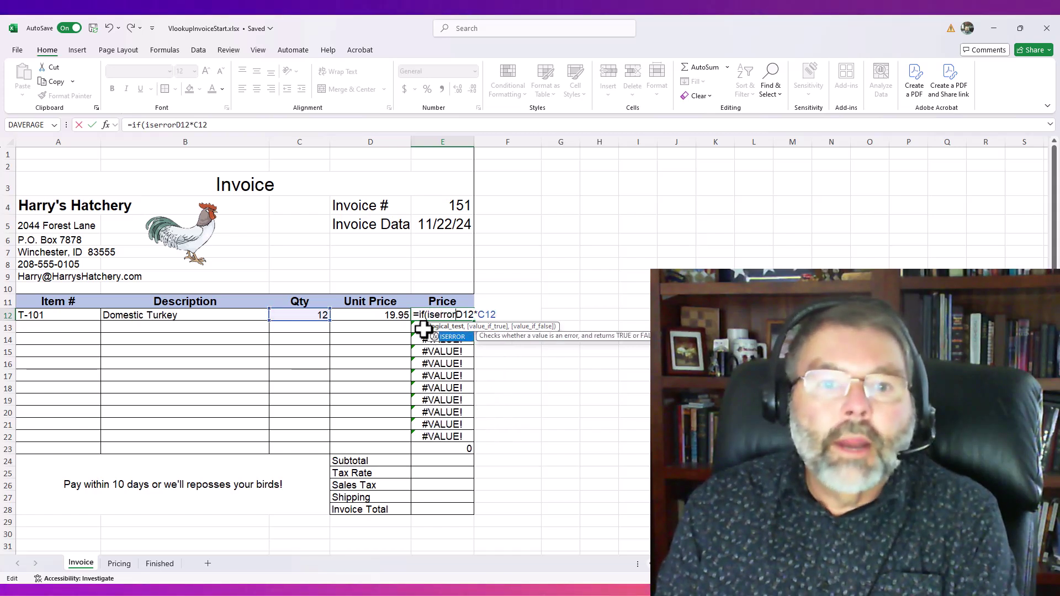
type("(")
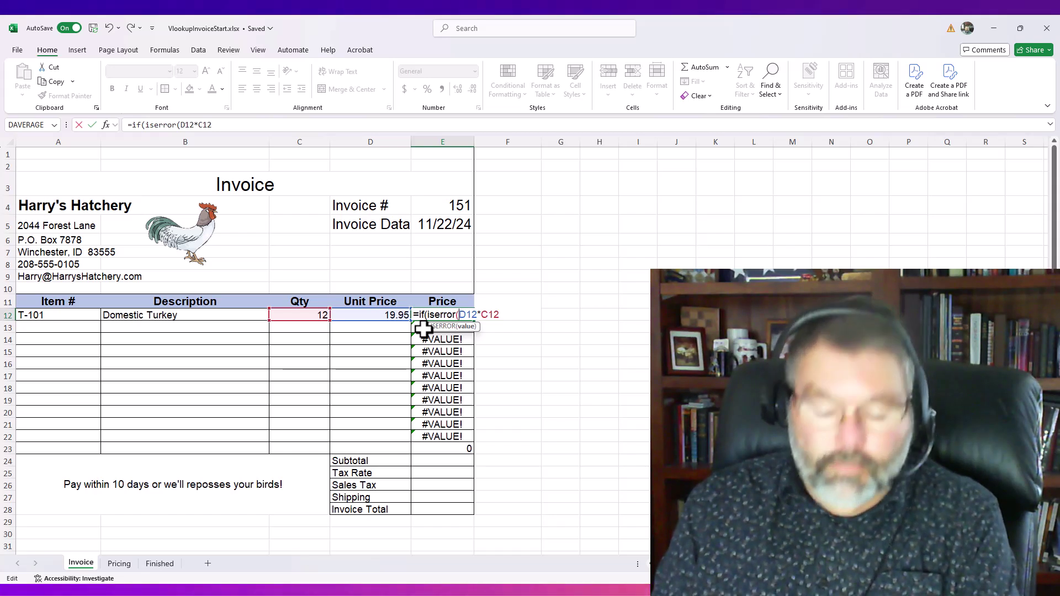
key("Right")
type("C12")
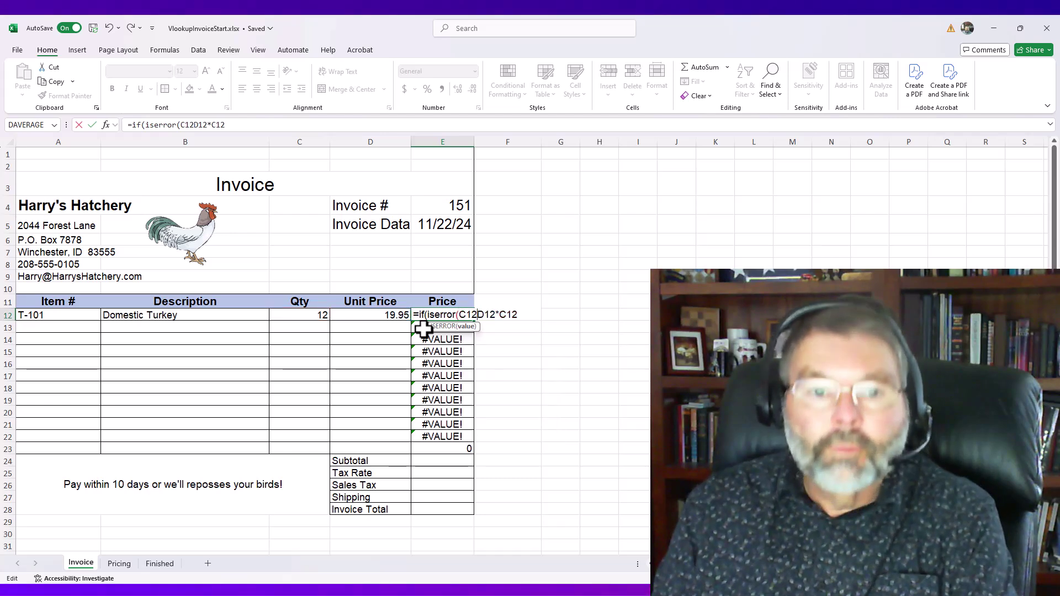
type("*D12")
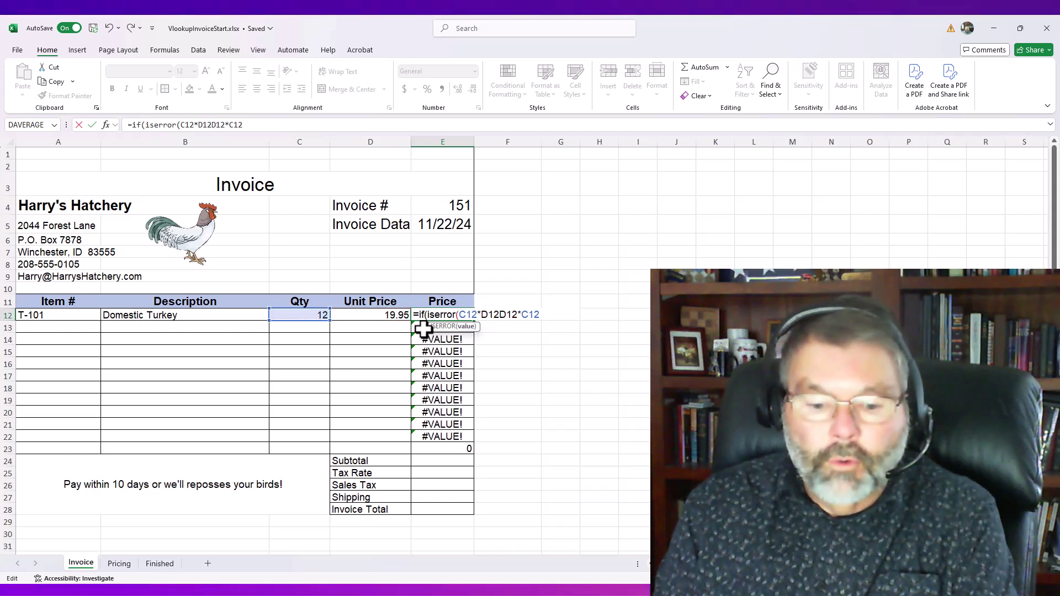
type(")")
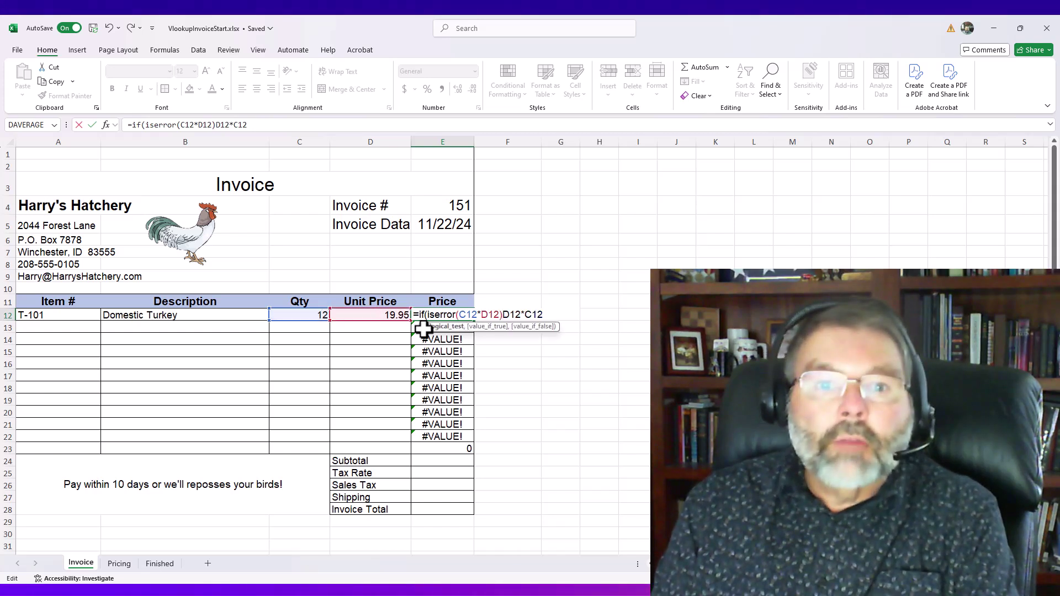
type(",")
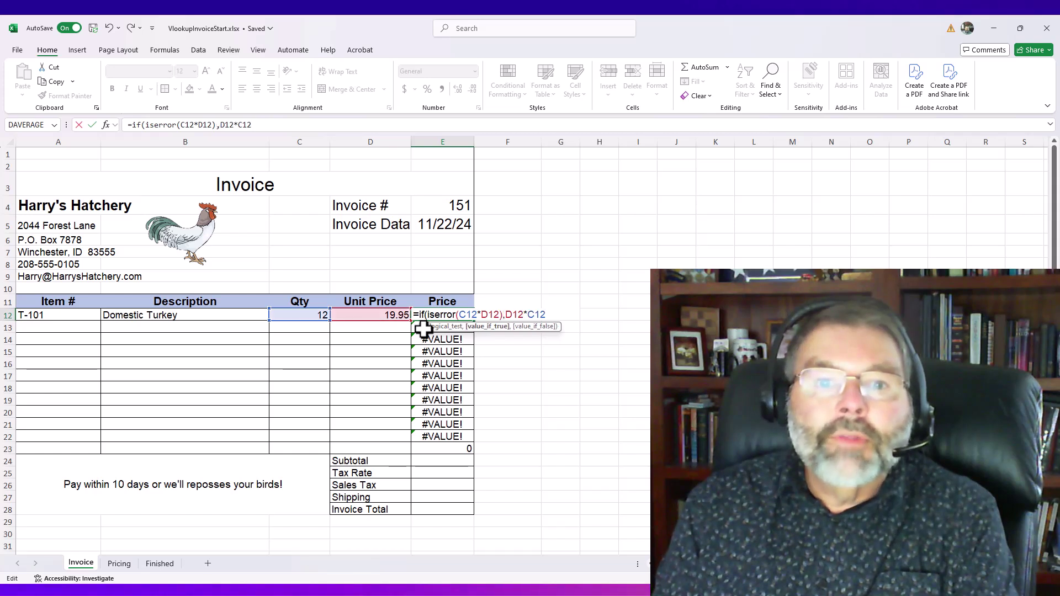
type("\"\"")
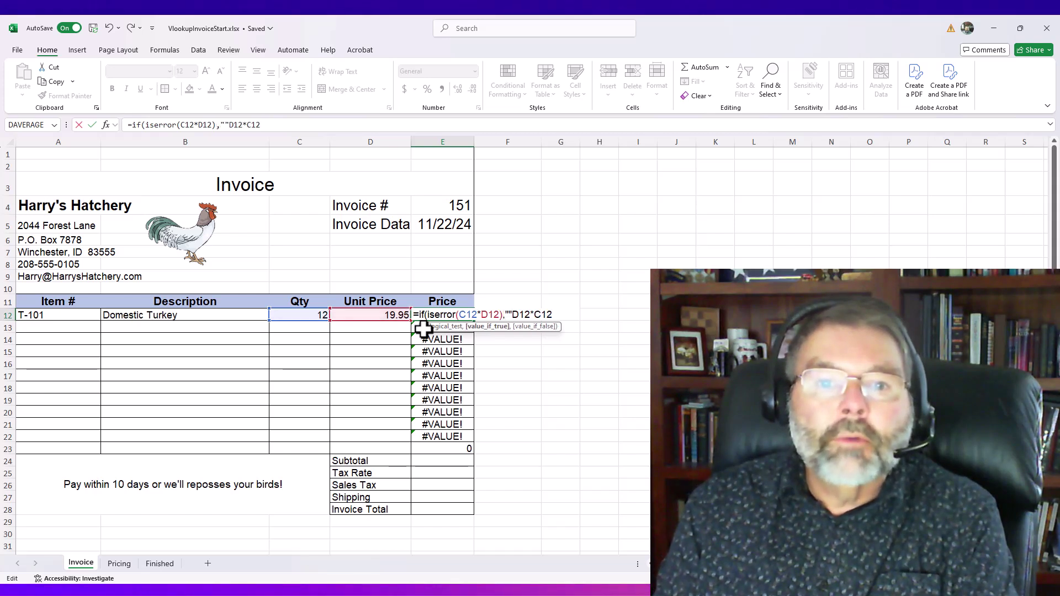
type(",")
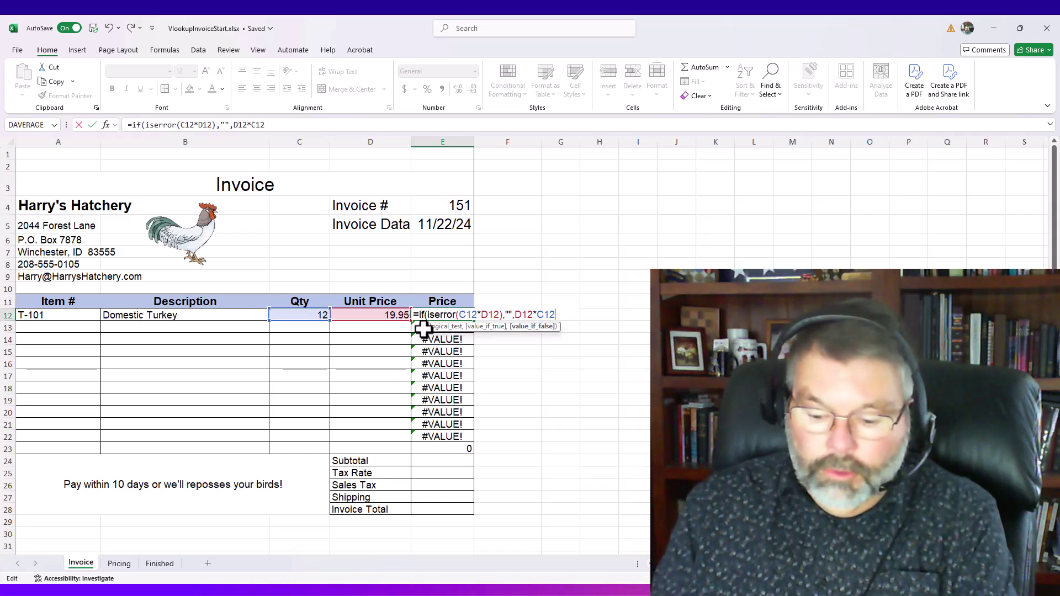
type(")")
key("Return")
Apply the dollar accounting format to E12 and fill the price formula down through E22.
key("Up")
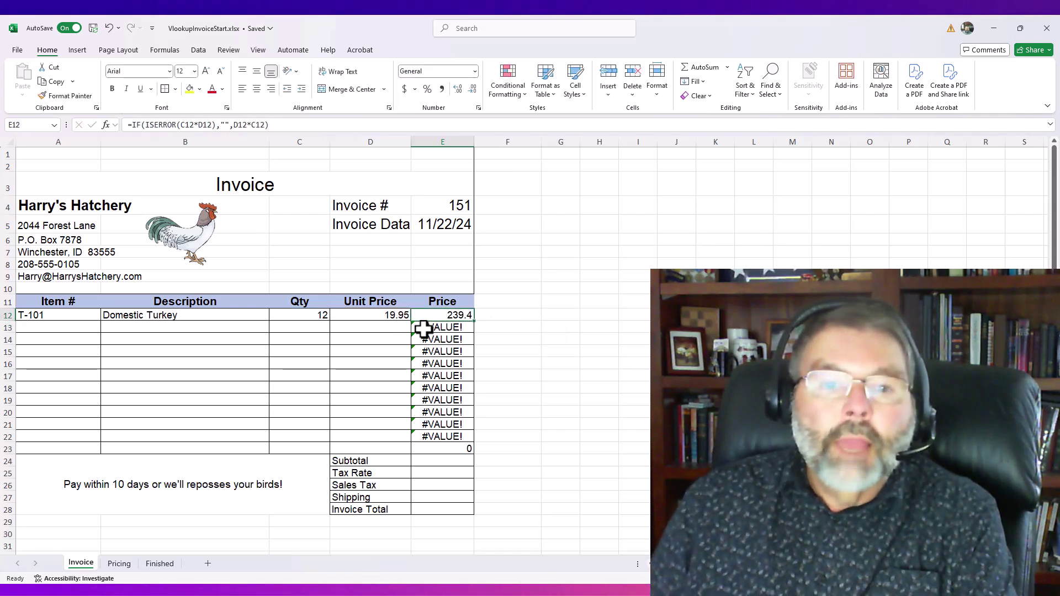
left_click(404, 89)
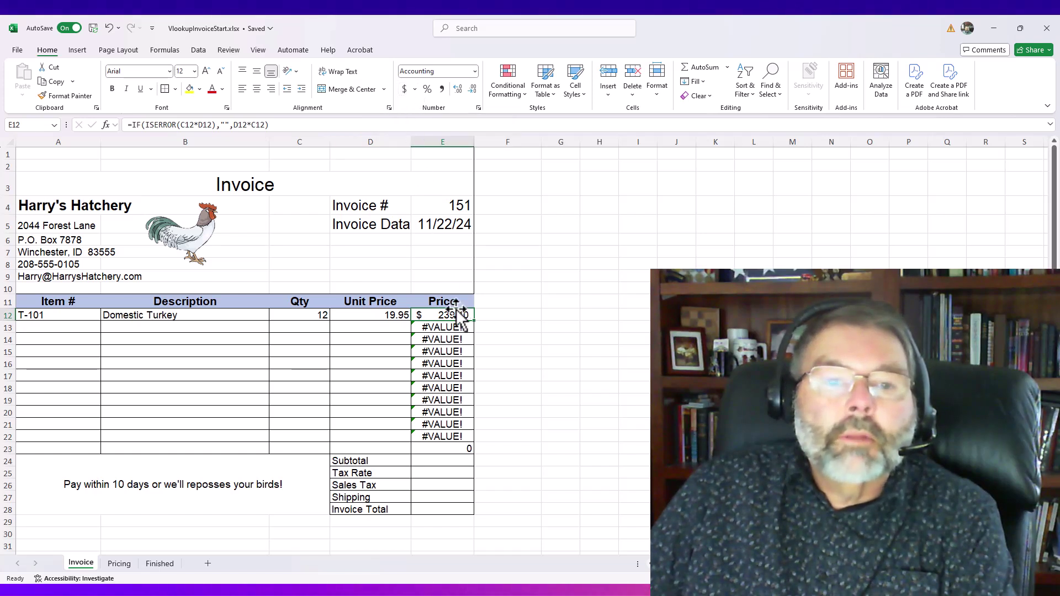
left_click_drag(475, 325, 485, 436)
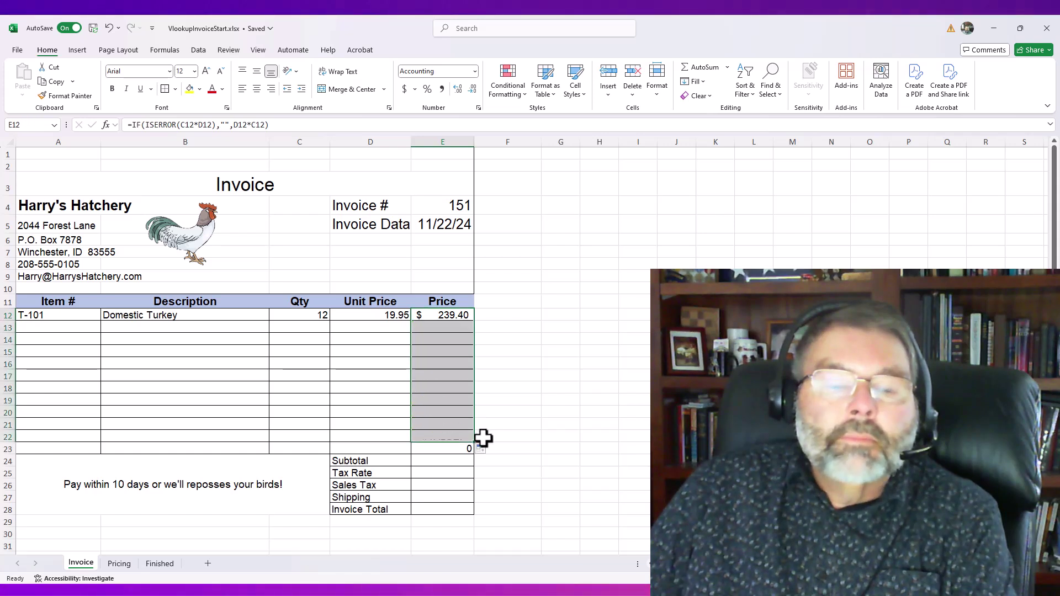
Enter item number P-102 in A13 on the second invoice line.
left_click(56, 326)
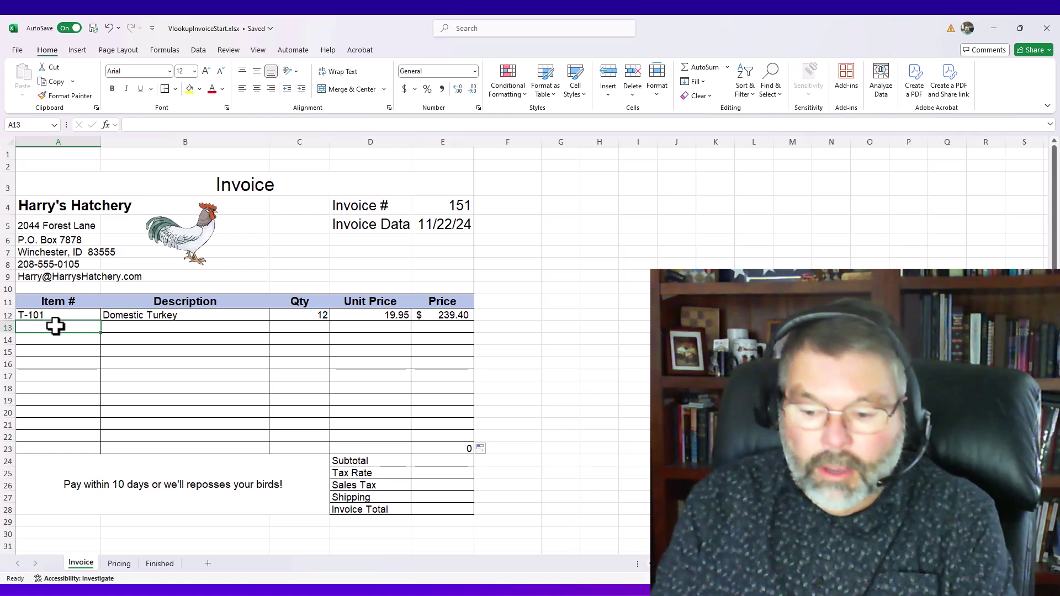
type("P")
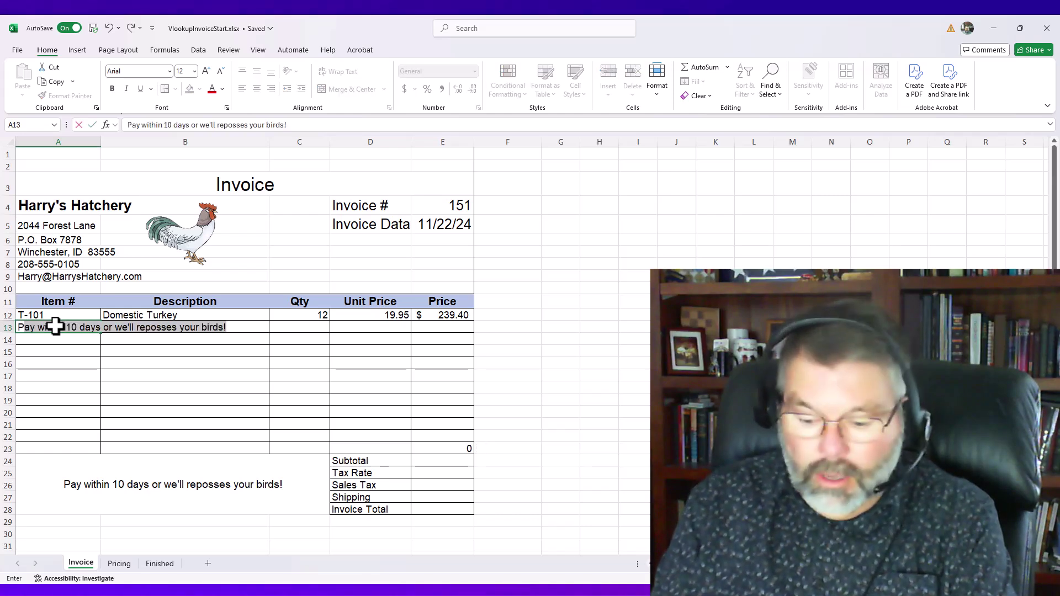
type("-102")
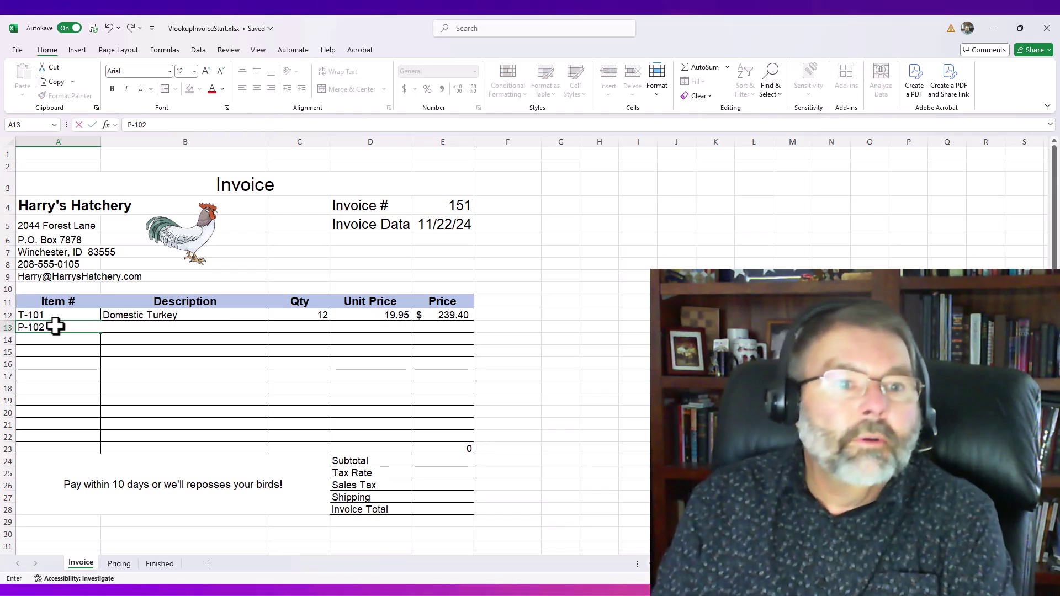
key("Return")
key("Up")
Enter a quantity of 5 in C13 for the P-102 line.
key("Right")
key("Right")
key("Right")
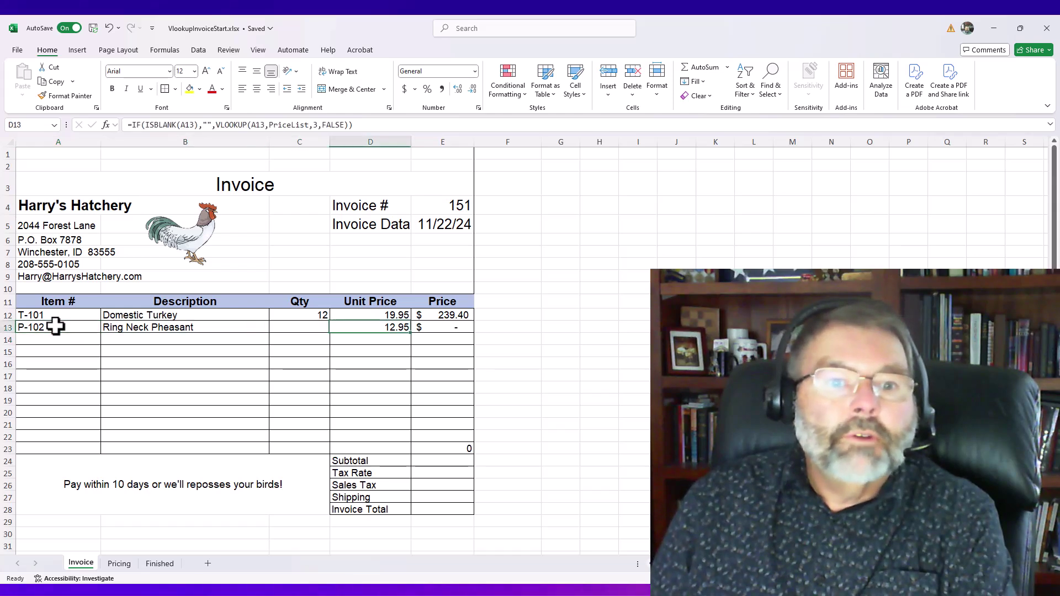
key("Left")
type("34")
key("BackSpace")
key("BackSpace")
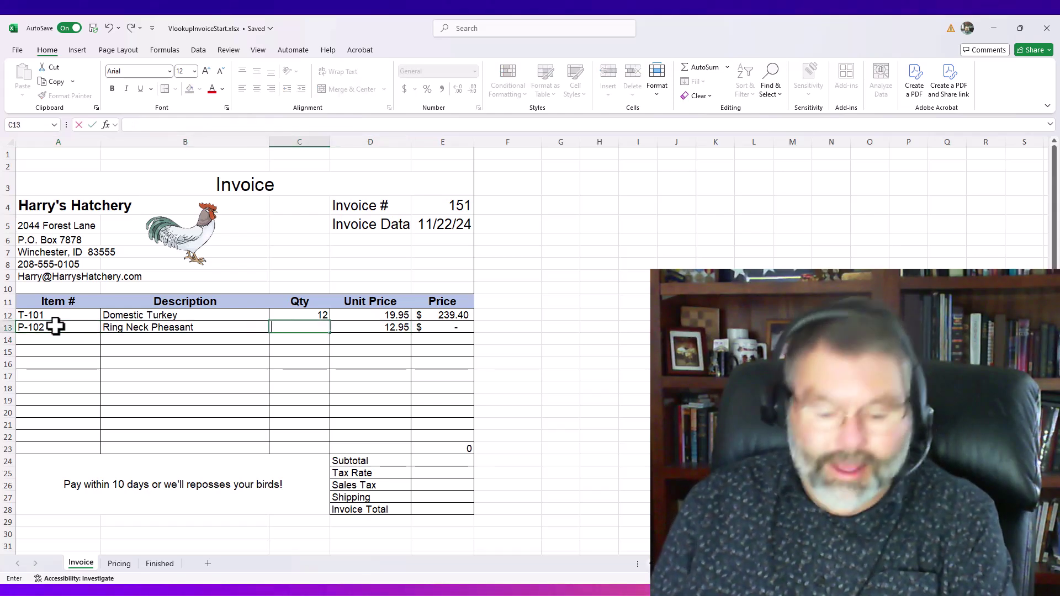
type("5")
key("Return")
key("Up")
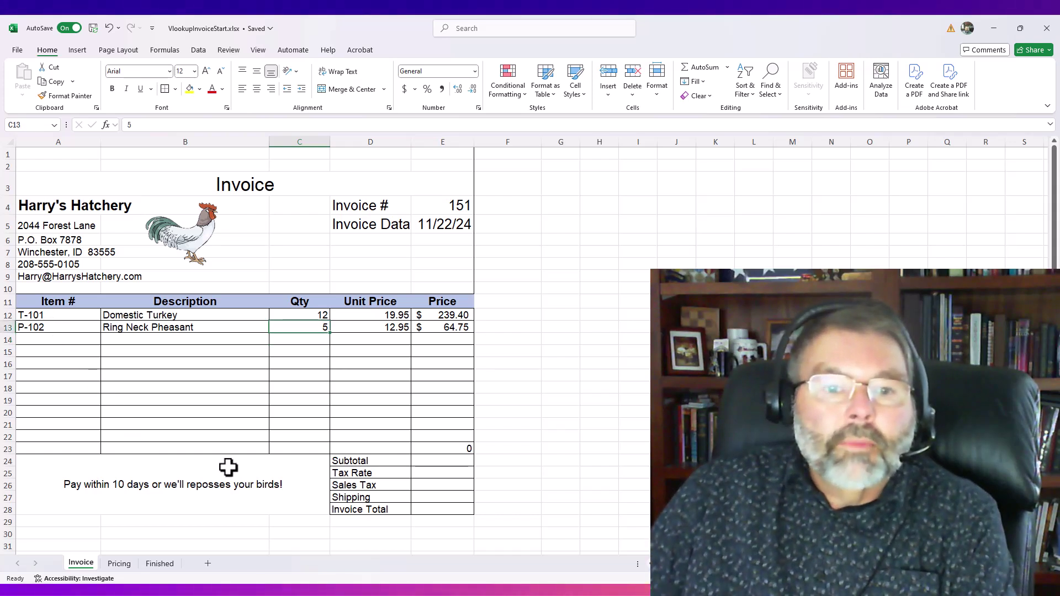
Check the price formulas in E22 and E17, and fill the E17 formula down through E23.
left_click(447, 436)
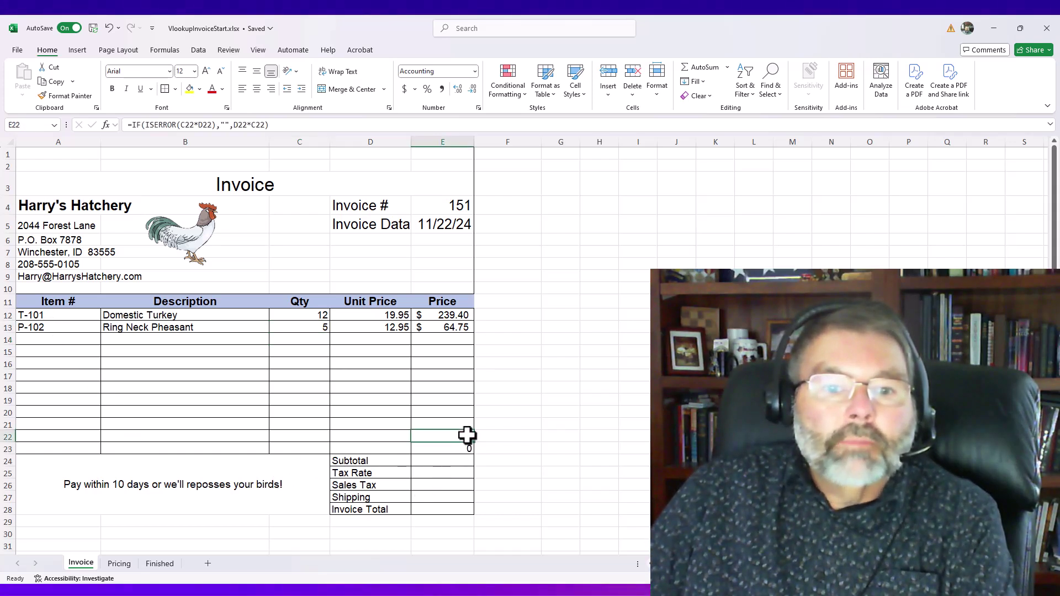
left_click(445, 375)
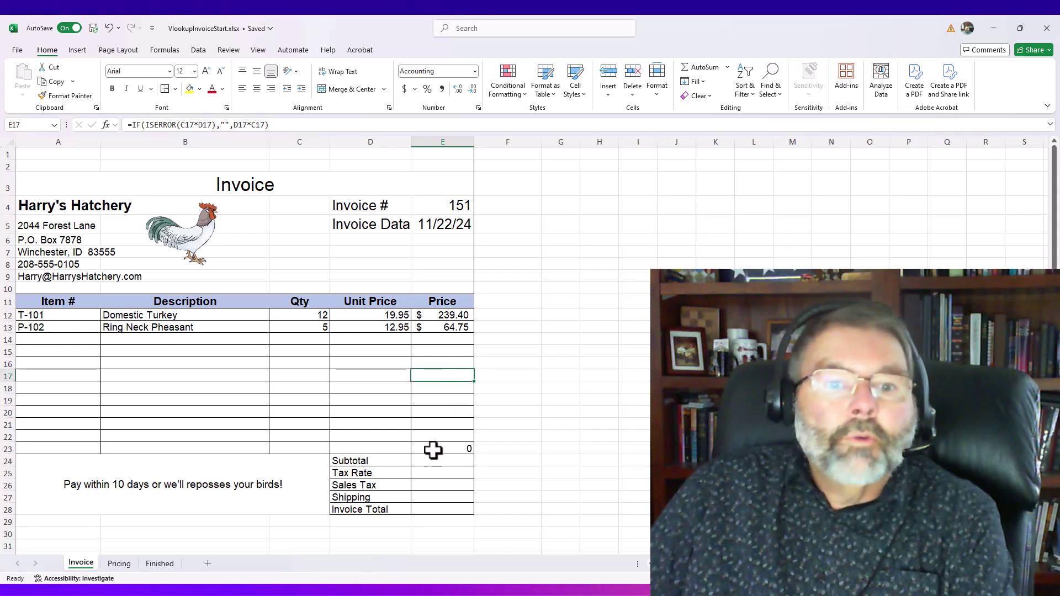
left_click(437, 437)
left_click(436, 374)
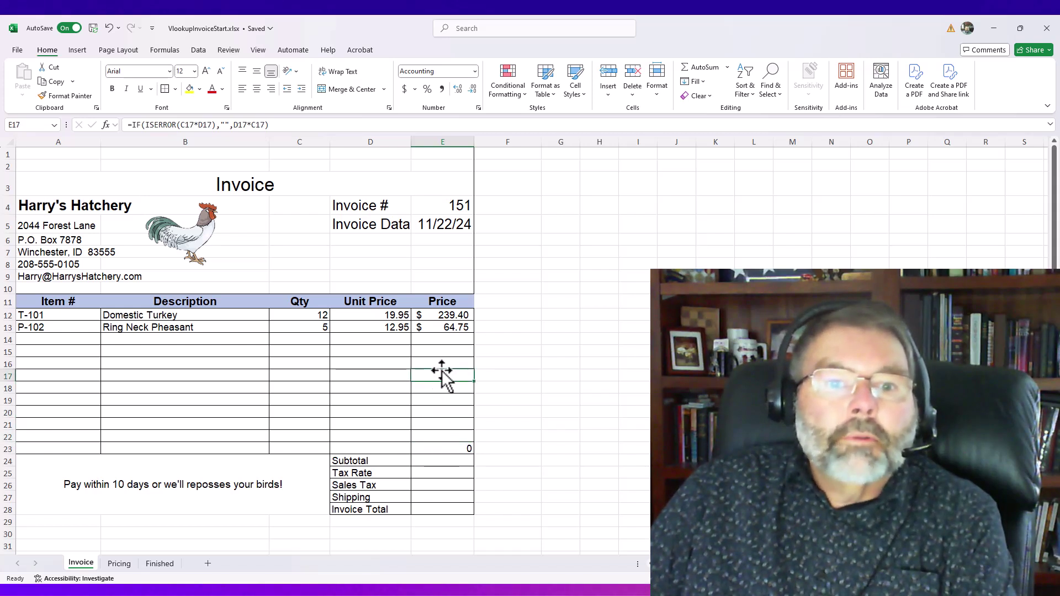
left_click_drag(474, 382, 464, 449)
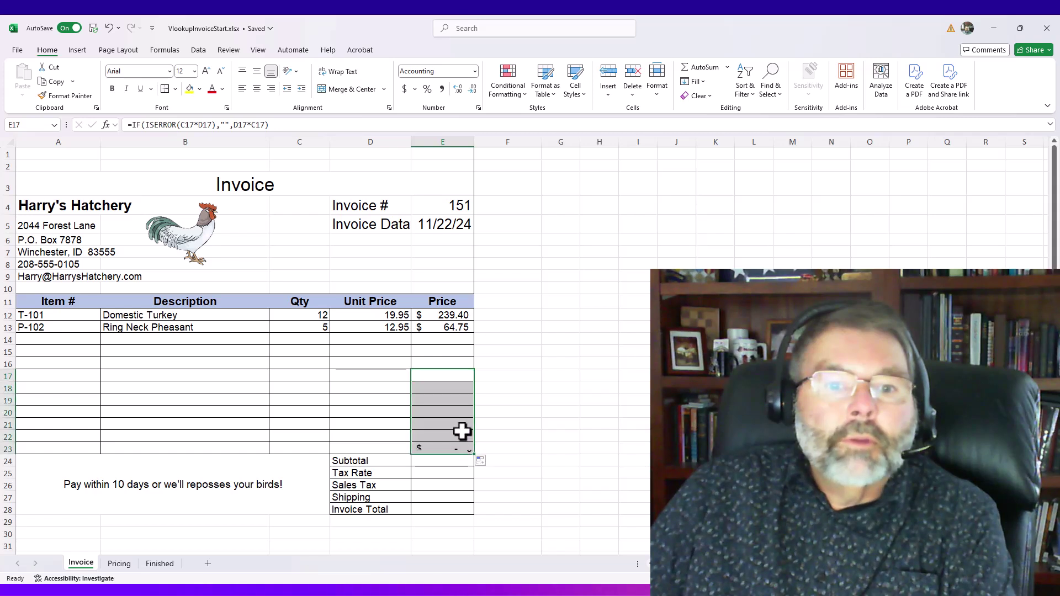
Calculate the subtotal in E24 with =SUM(E12:E23).
left_click(421, 465)
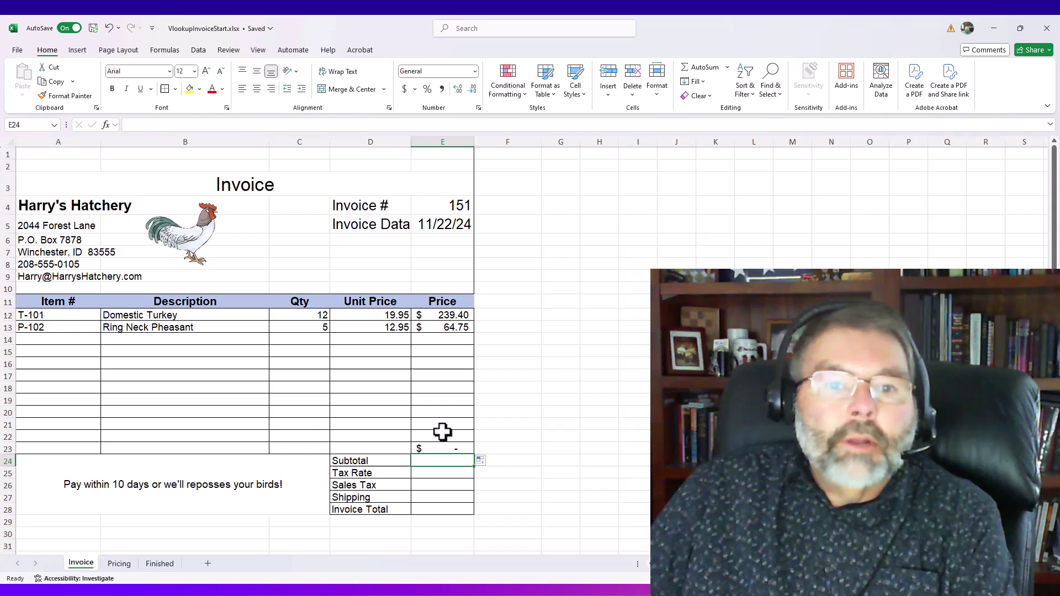
left_click(698, 72)
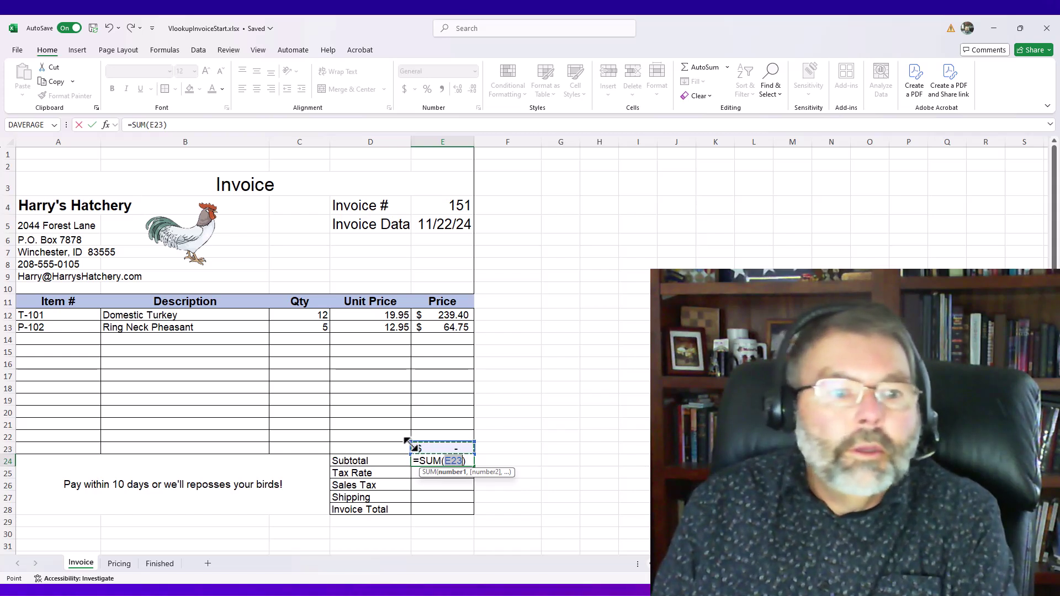
key("BackSpace")
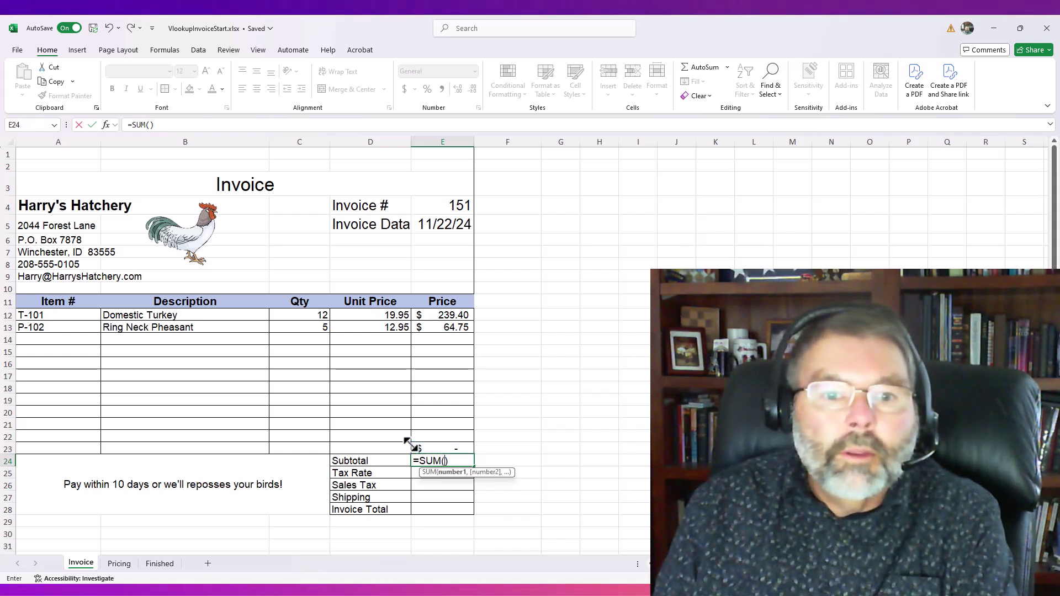
type("E12")
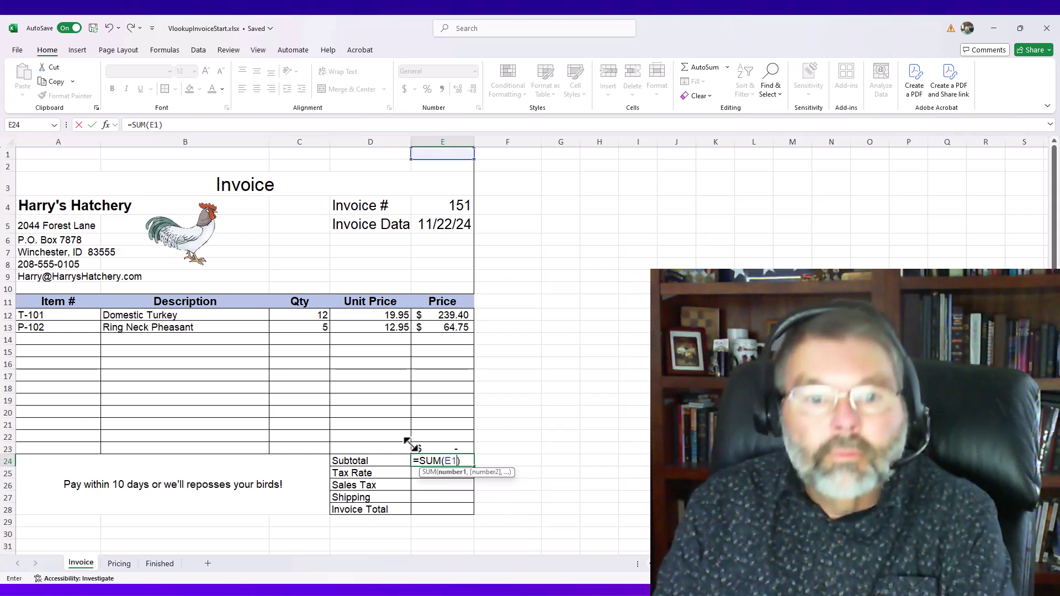
type(":E")
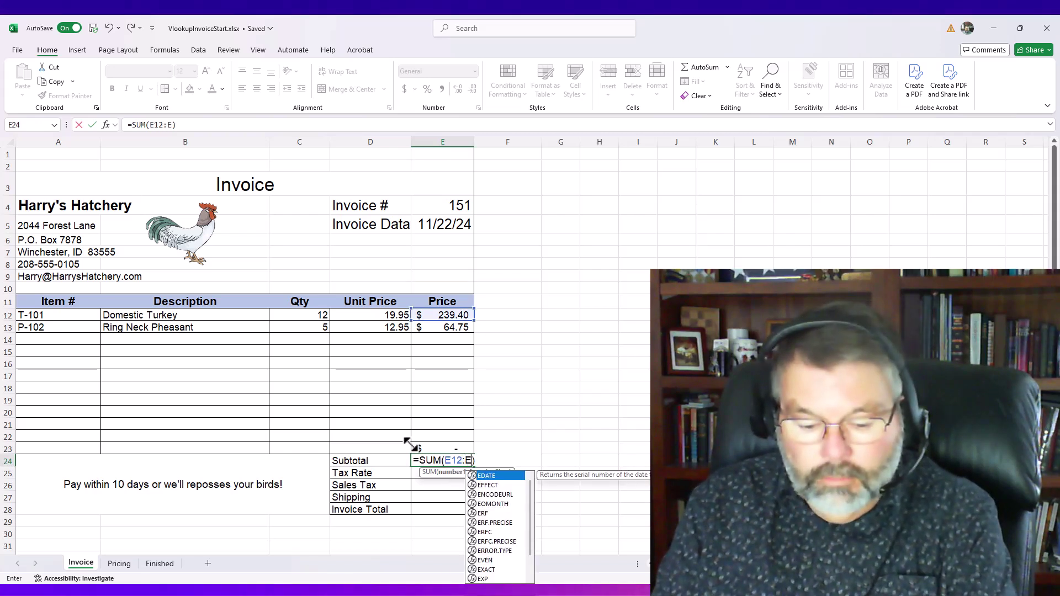
type("23)")
key("Return")
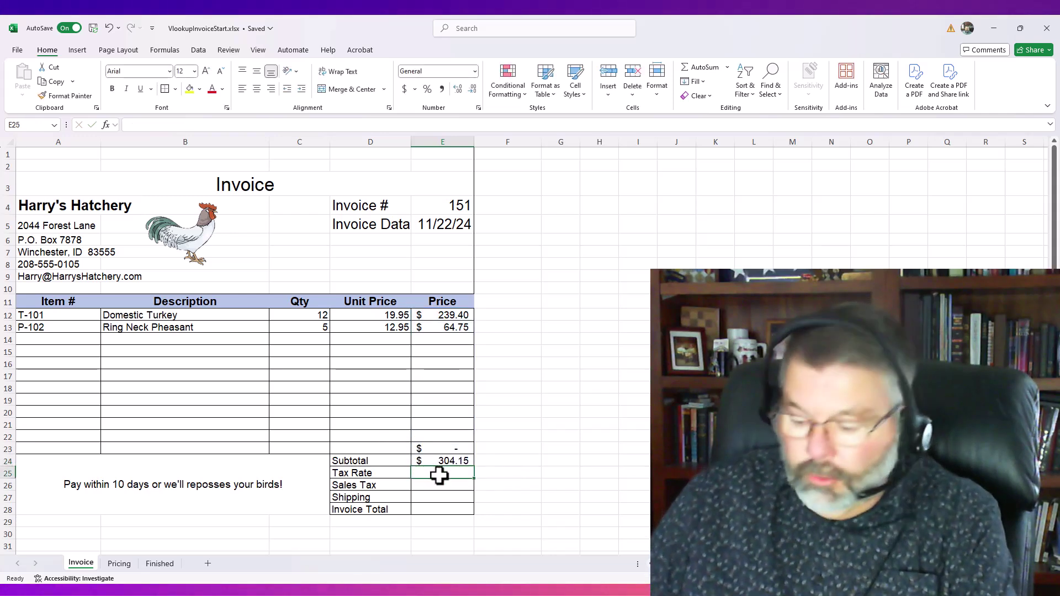
Enter a tax rate of 0.06 in E25 and format it as a percentage with two decimal places.
type("0.06")
key("Return")
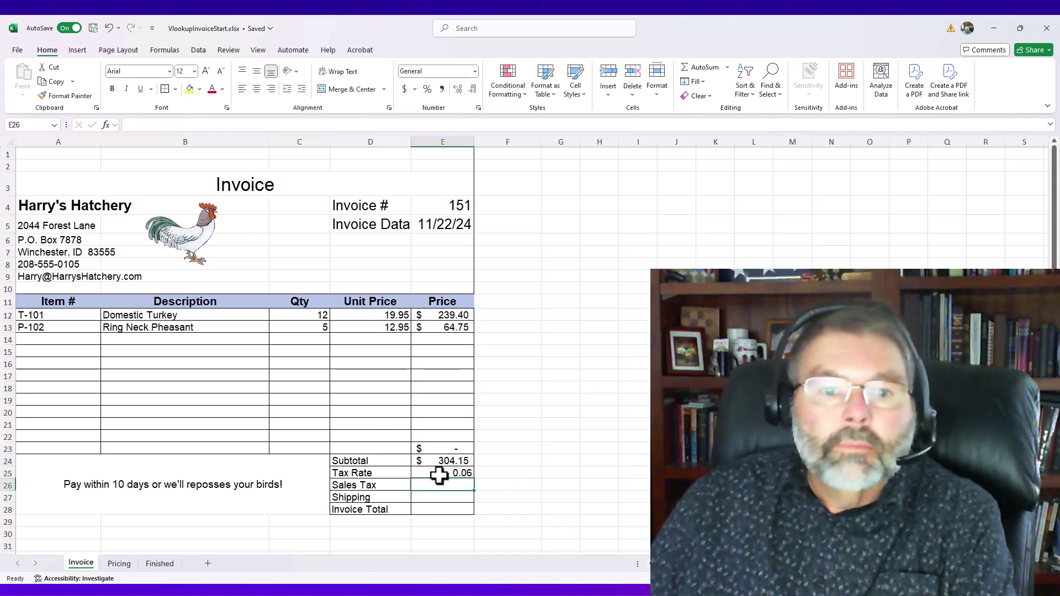
left_click(439, 475)
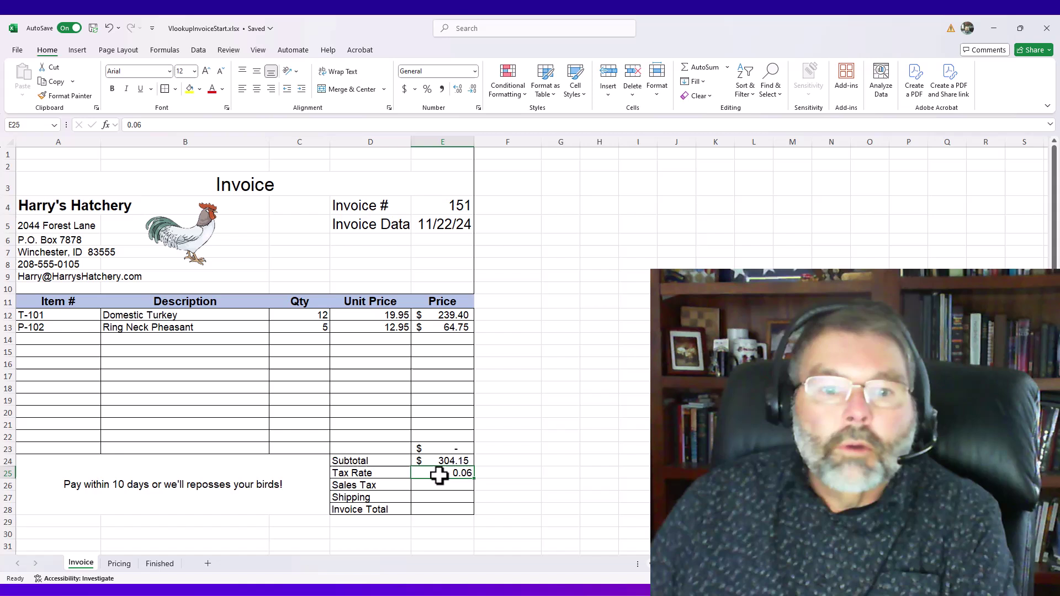
left_click(427, 89)
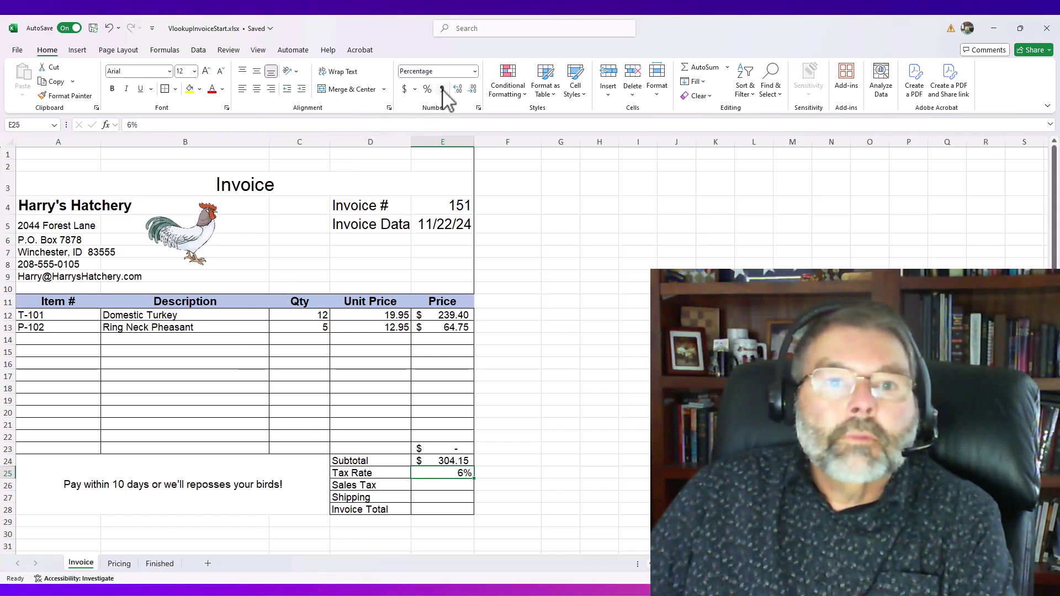
left_click(457, 89)
left_click(458, 89)
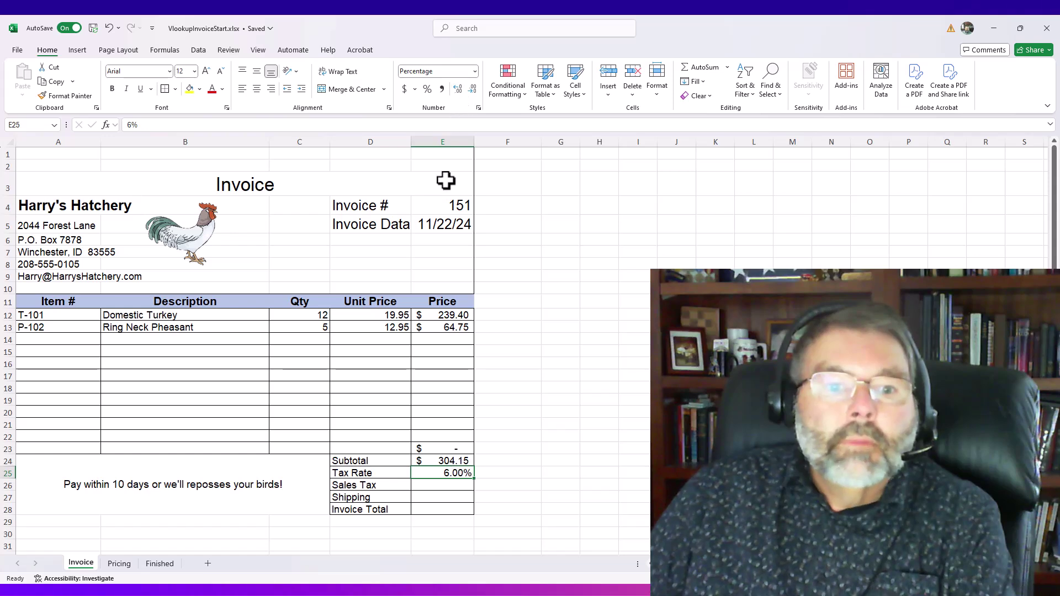
Calculate the sales tax in E26 by multiplying the subtotal by the tax rate with =E24*E25.
left_click(437, 486)
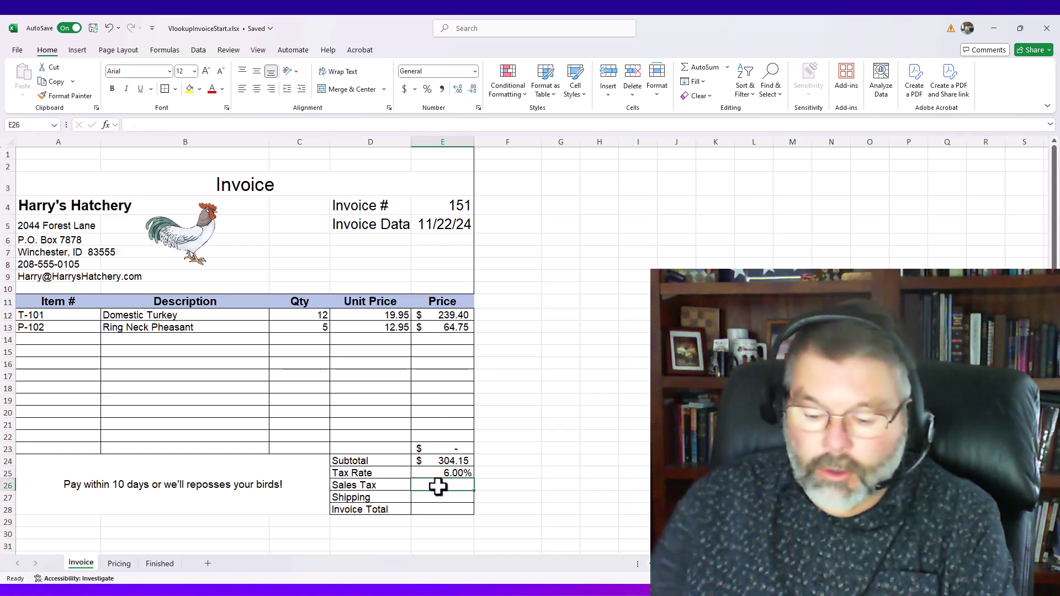
type("=")
key("Up")
key("Up")
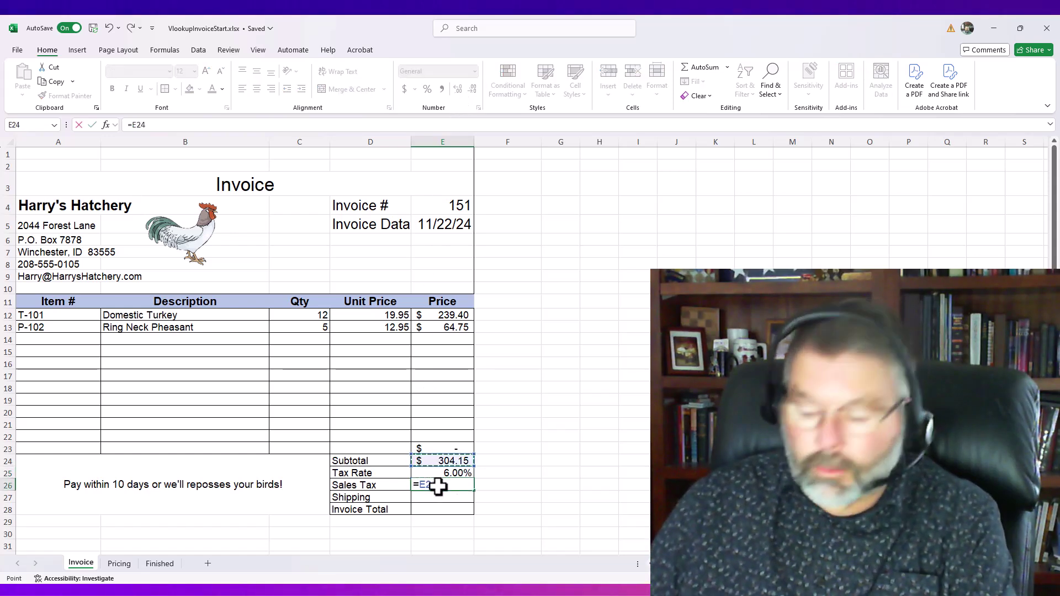
type("*")
key("Up")
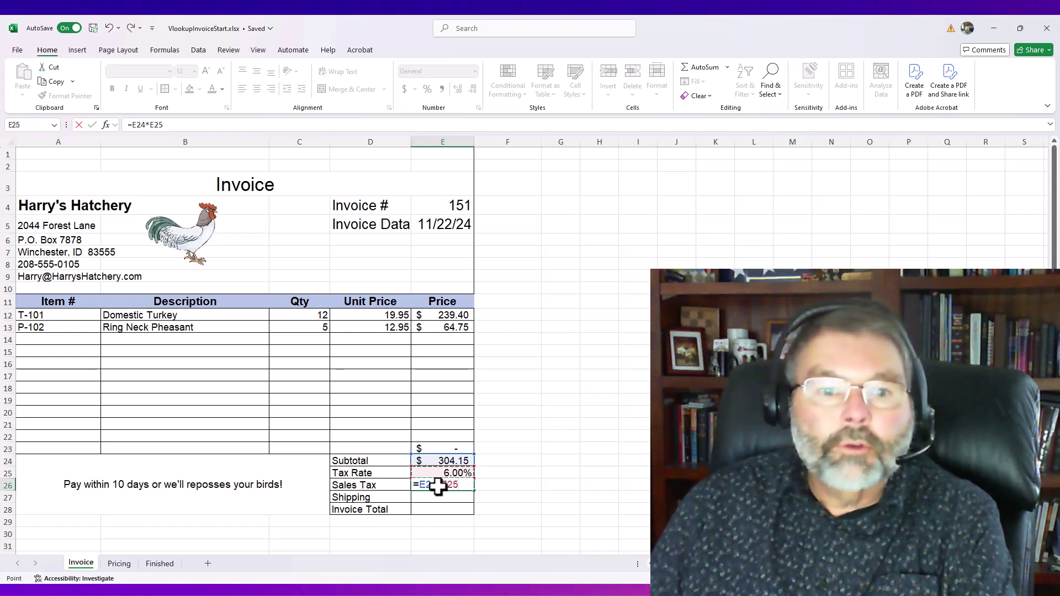
key("Return")
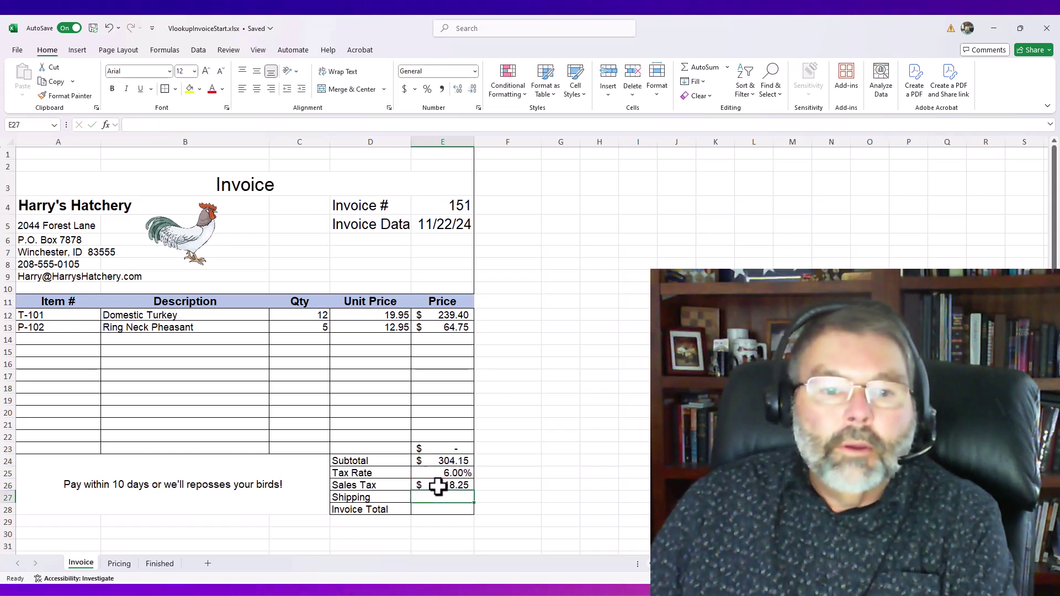
Calculate the invoice total in E28 from the subtotal, sales tax and shipping with =E24+E26+E27.
key("Return")
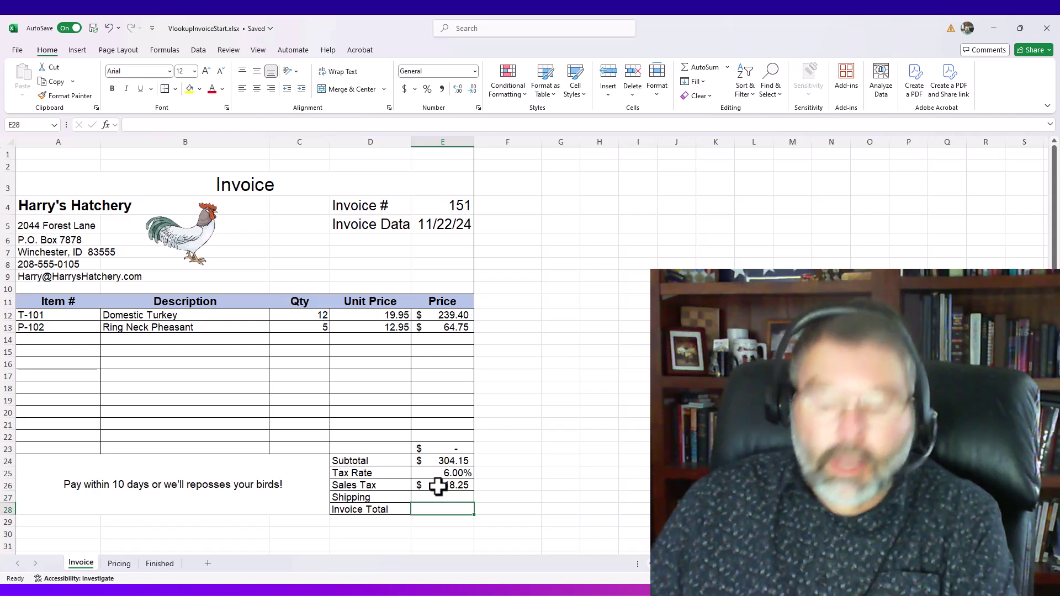
type("=")
key("Up")
key("Up")
key("Up")
key("Up")
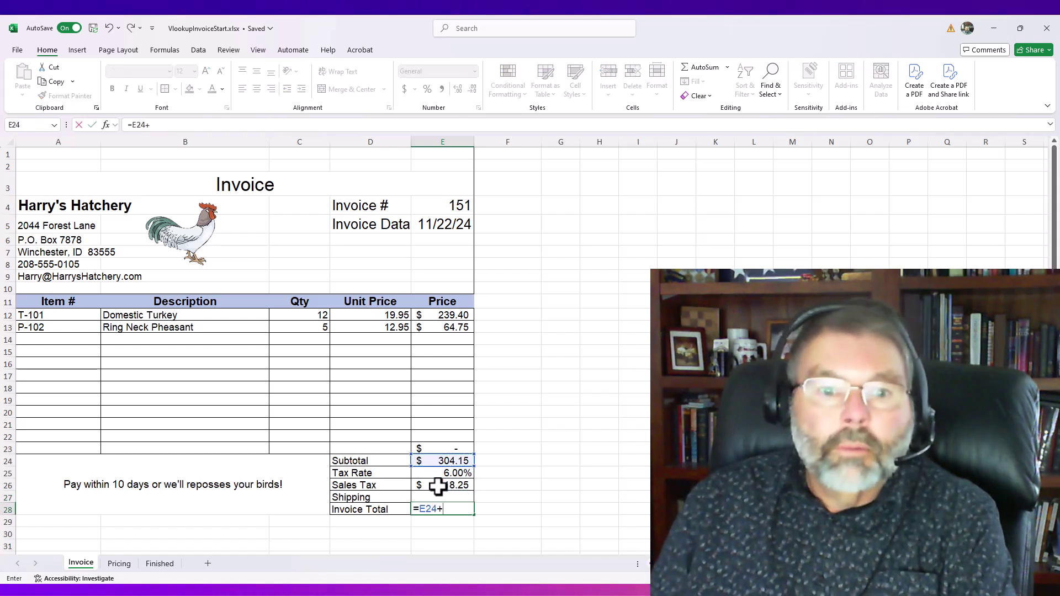
type("+")
key("Up")
key("Up")
type("+")
key("Up")
key("Up")
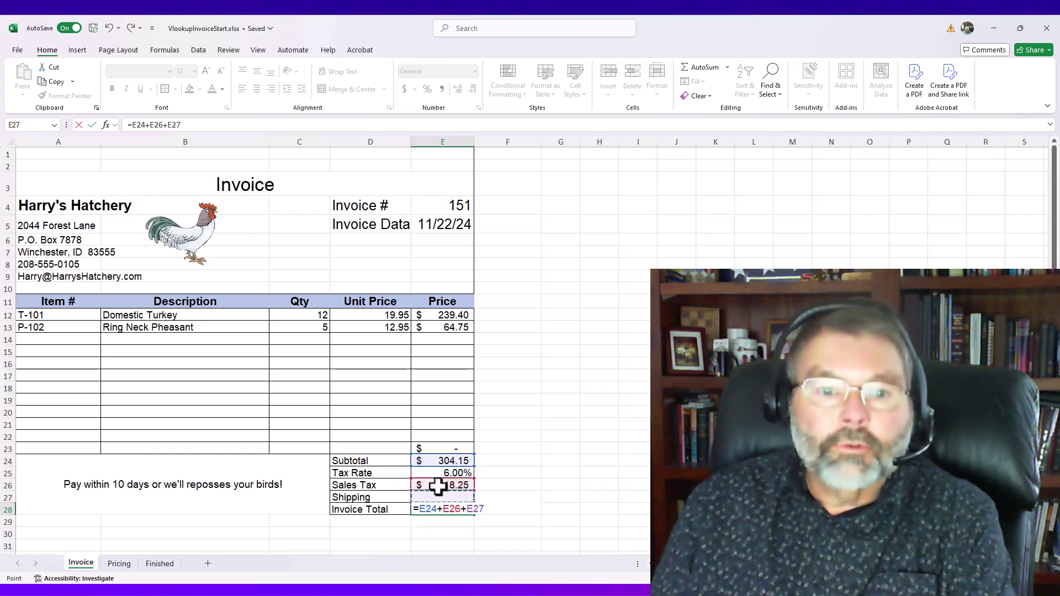
key("Down")
key("Return")
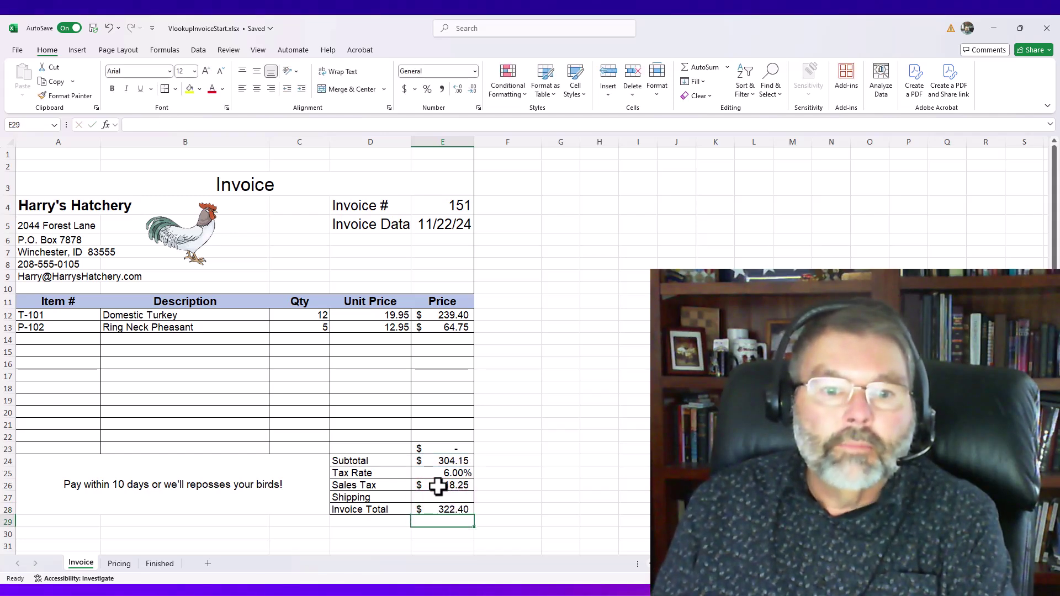
key("Up")
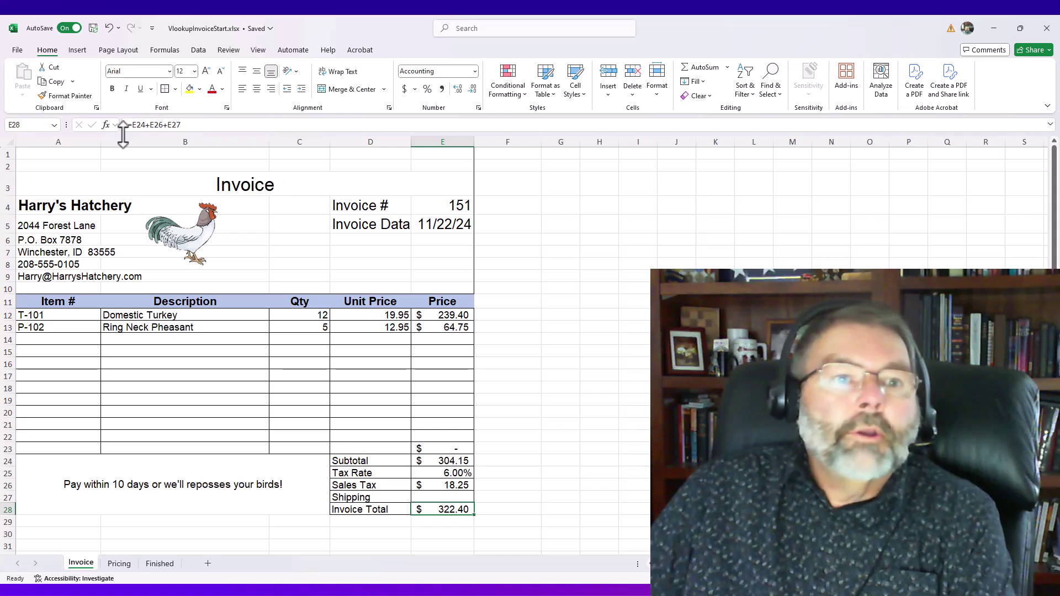
Hide the gridlines on the Invoice sheet.
left_click(52, 155)
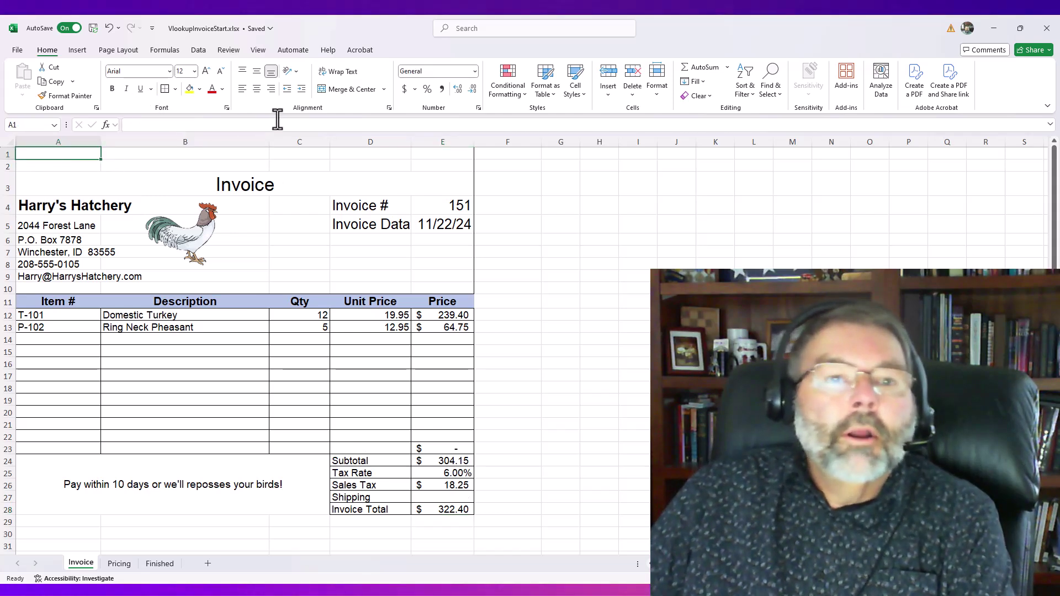
left_click(259, 51)
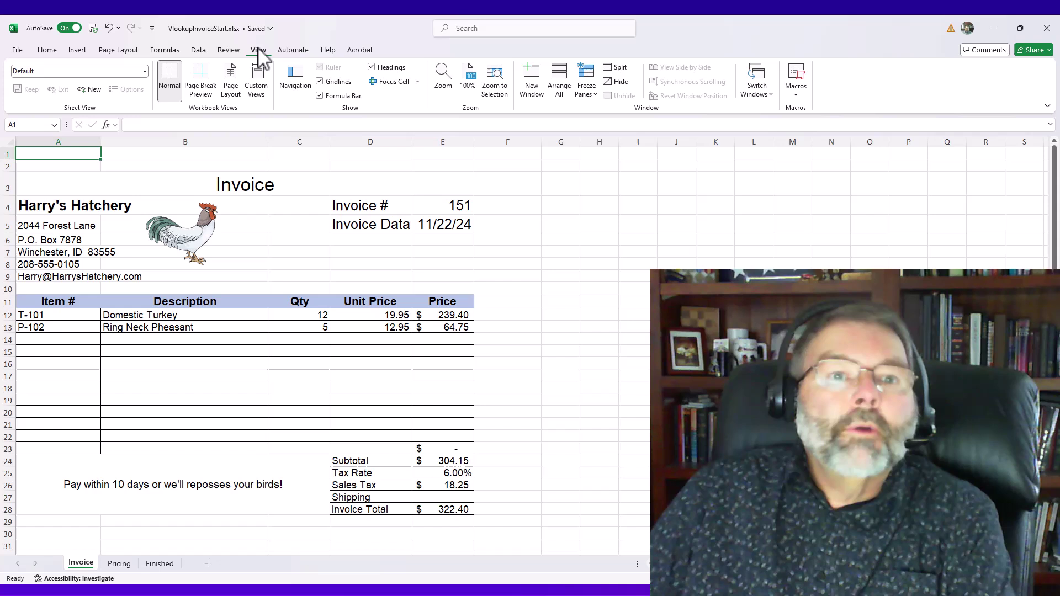
left_click(321, 81)
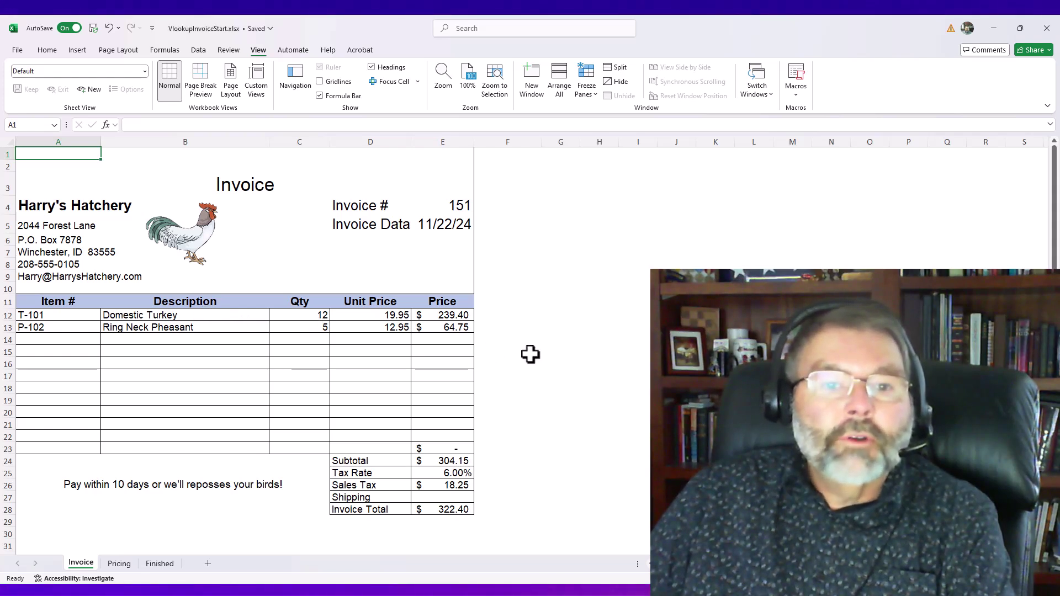
Check the line price formulas in E12 and E13.
left_click(442, 318)
left_click(445, 330)
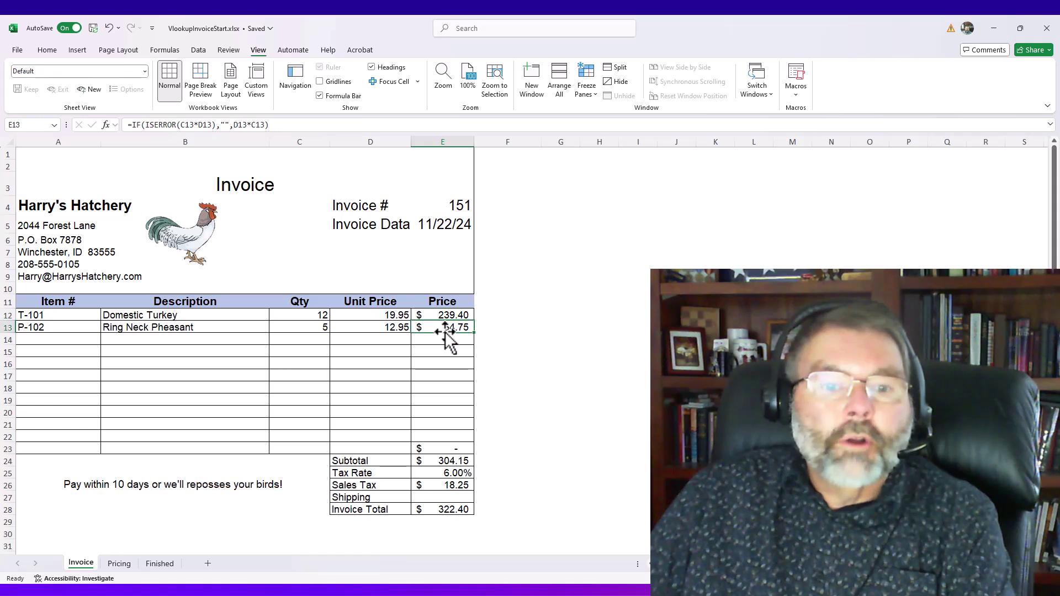